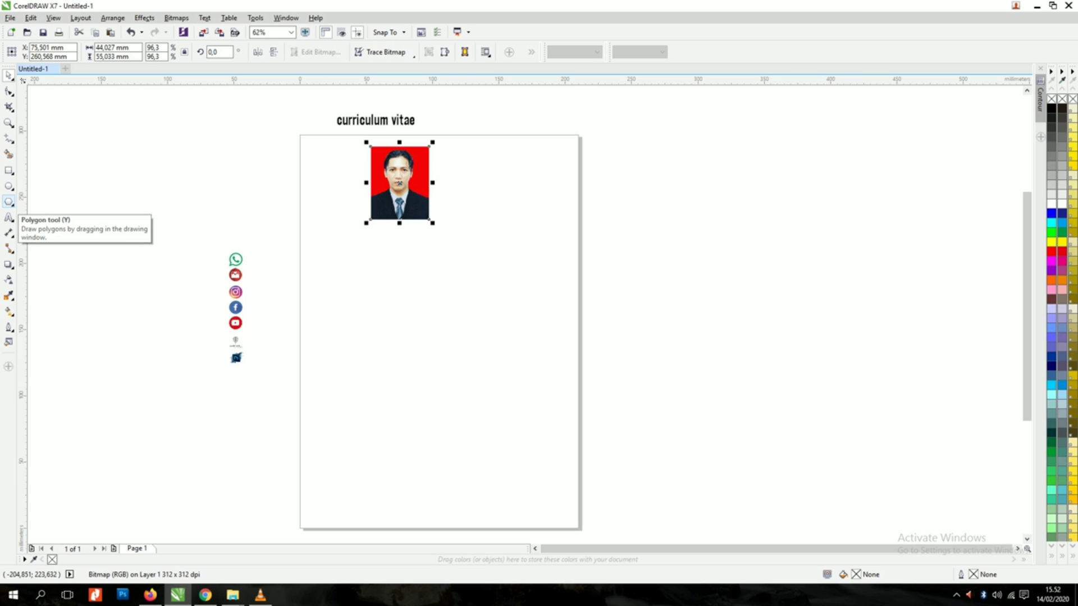
Step: Draw a six-sided polygon over the portrait photo and enlarge it to span the photo
click(9, 203)
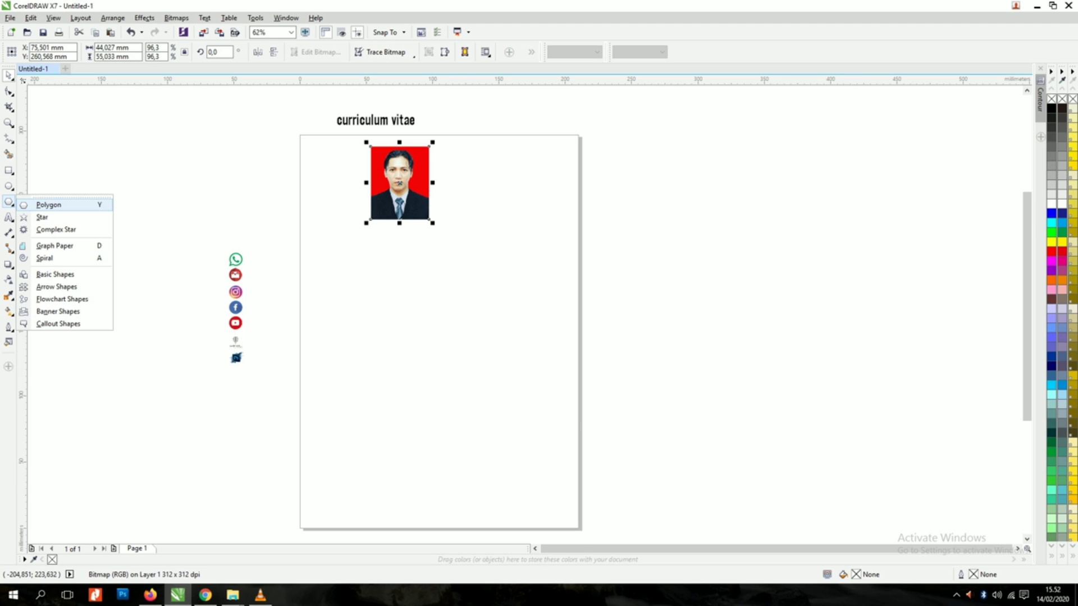
click(49, 204)
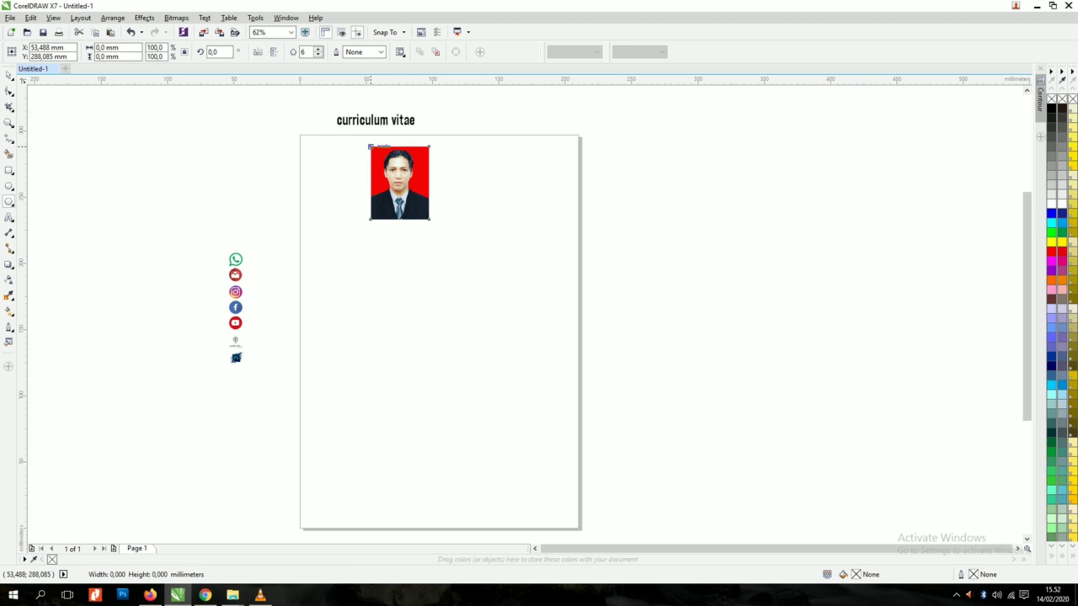
drag(370, 149, 417, 209)
scroll(372, 147, up, 2)
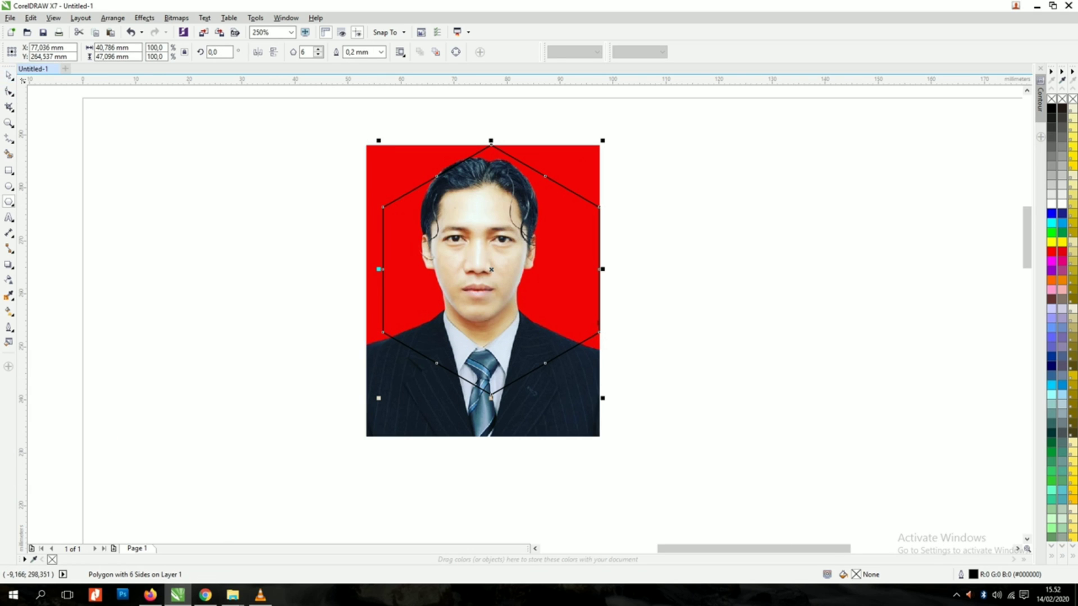
click(8, 76)
drag(378, 141, 360, 124)
Step: Intersect the hexagon with the photo, then move the original rectangular photo to the left
shift+click(586, 164)
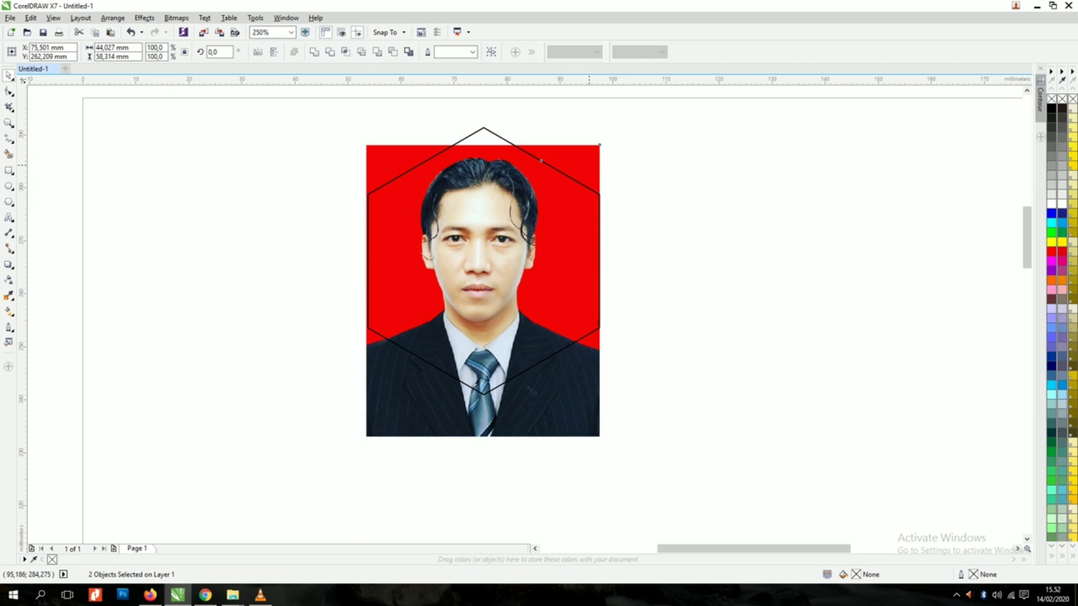
key(t)
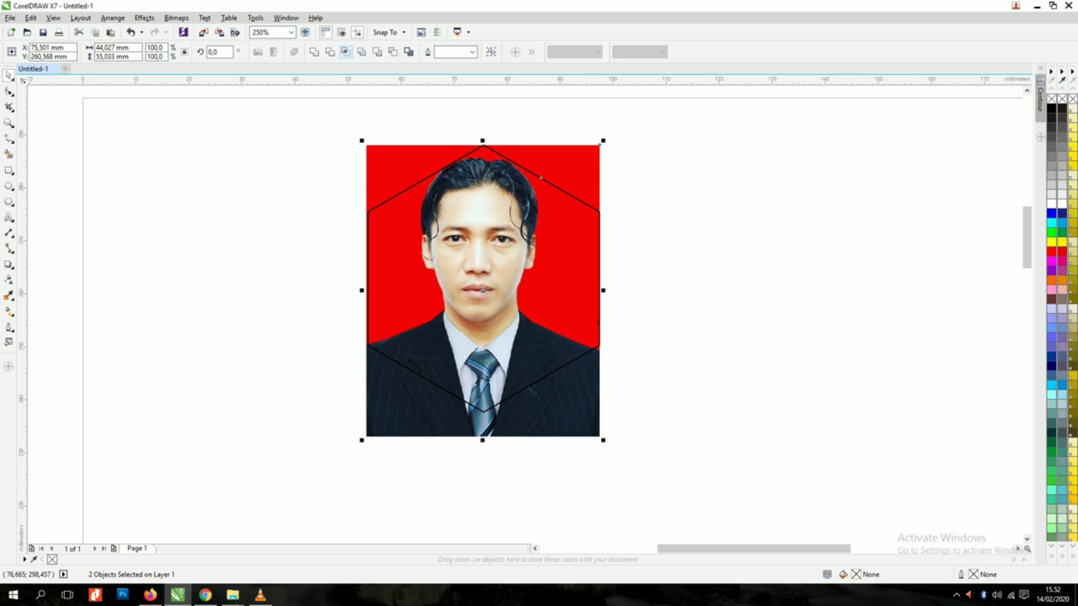
click(346, 52)
drag(483, 290, 267, 294)
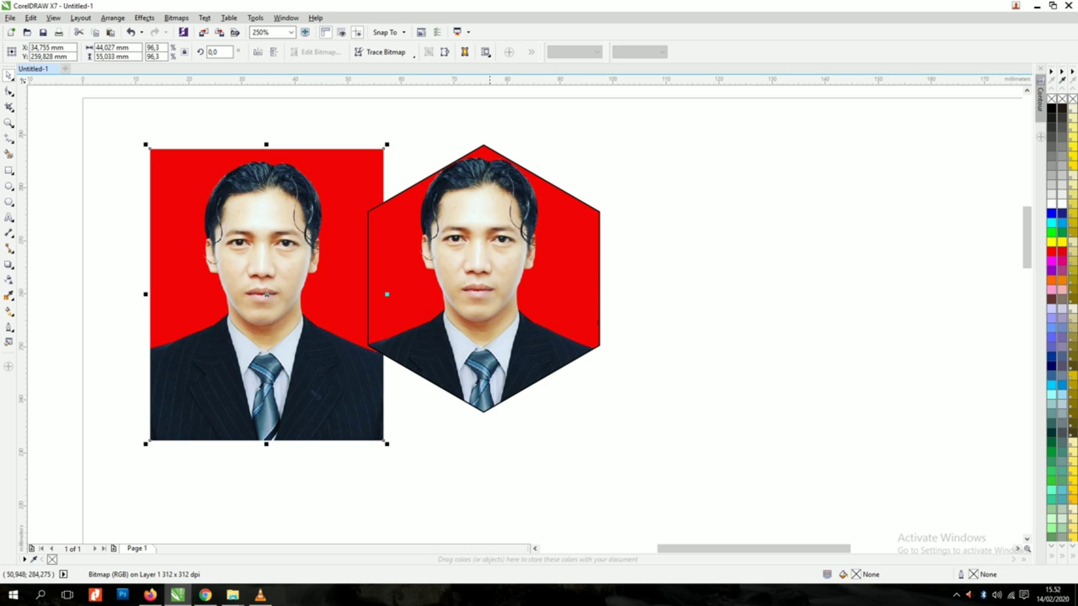
scroll(539, 274, down, 2)
Step: Enlarge the hexagon slightly and give it a 0.5 mm outline
drag(470, 267, 362, 261)
scroll(588, 263, up, 1)
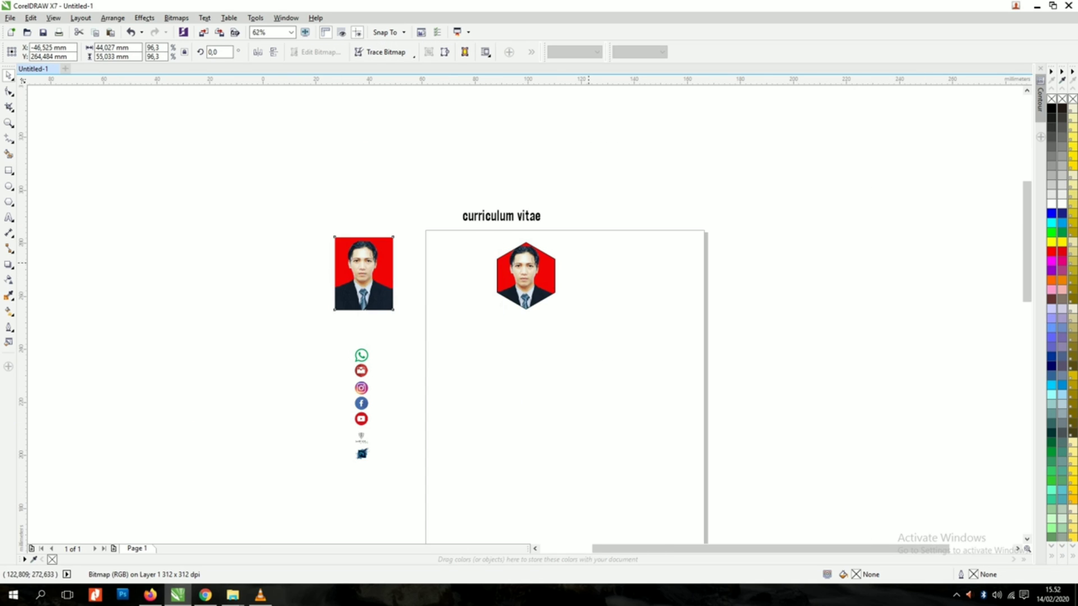
click(496, 241)
scroll(535, 216, up, 2)
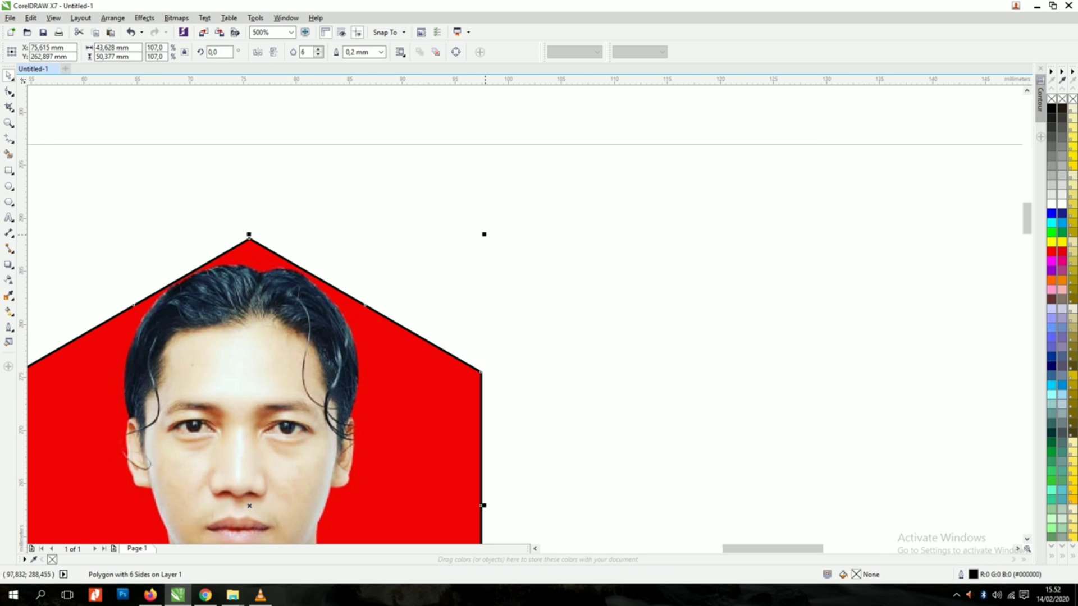
drag(485, 234, 492, 226)
click(382, 53)
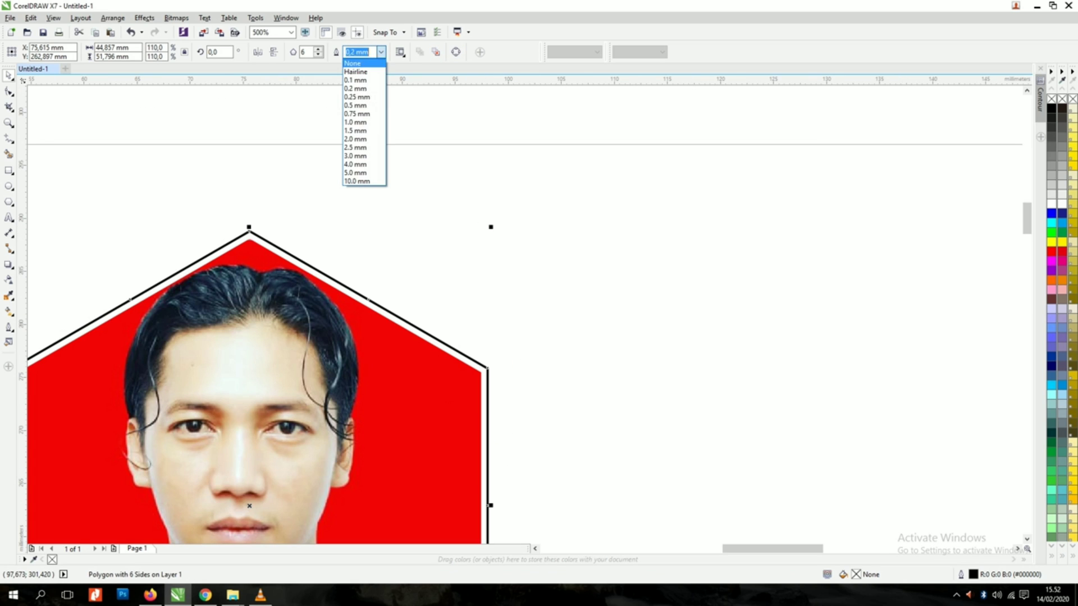
click(360, 139)
click(382, 52)
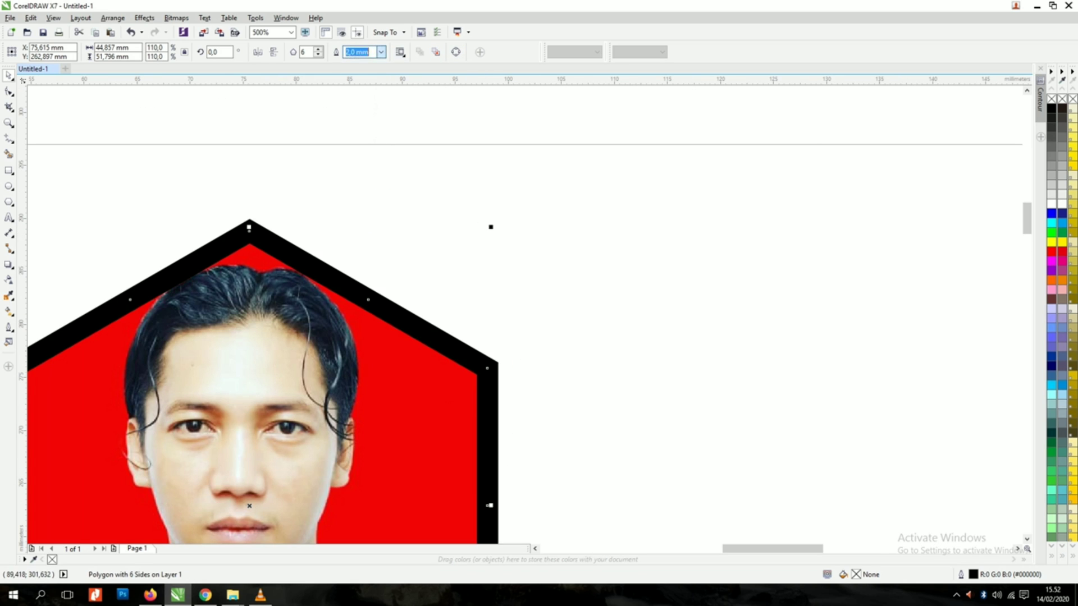
click(365, 103)
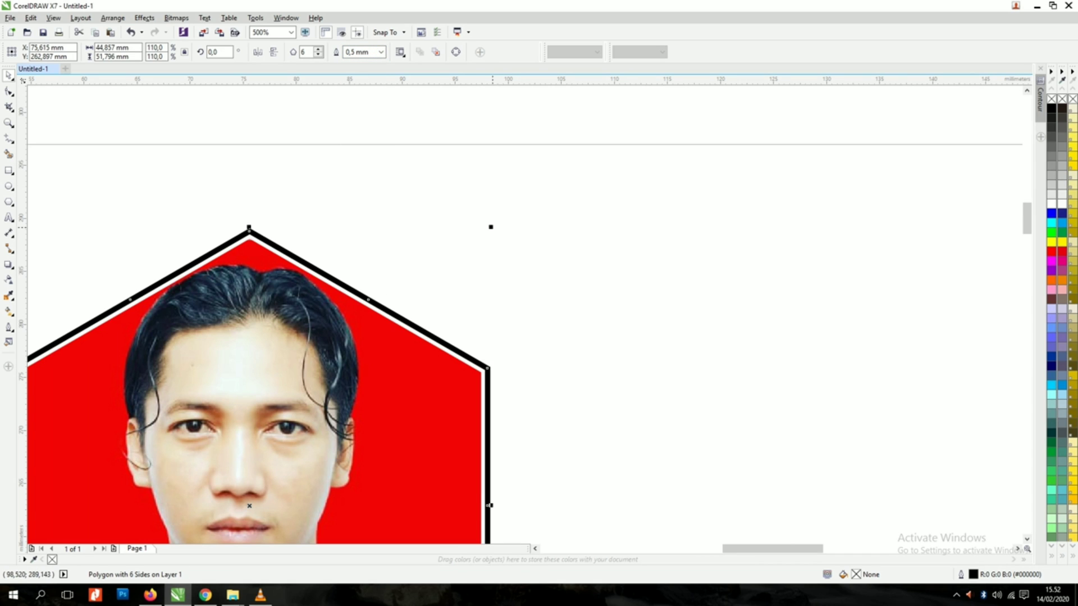
Step: Create a larger outer hexagon around it with a 0.75 mm outline
drag(491, 227, 505, 211)
click(381, 52)
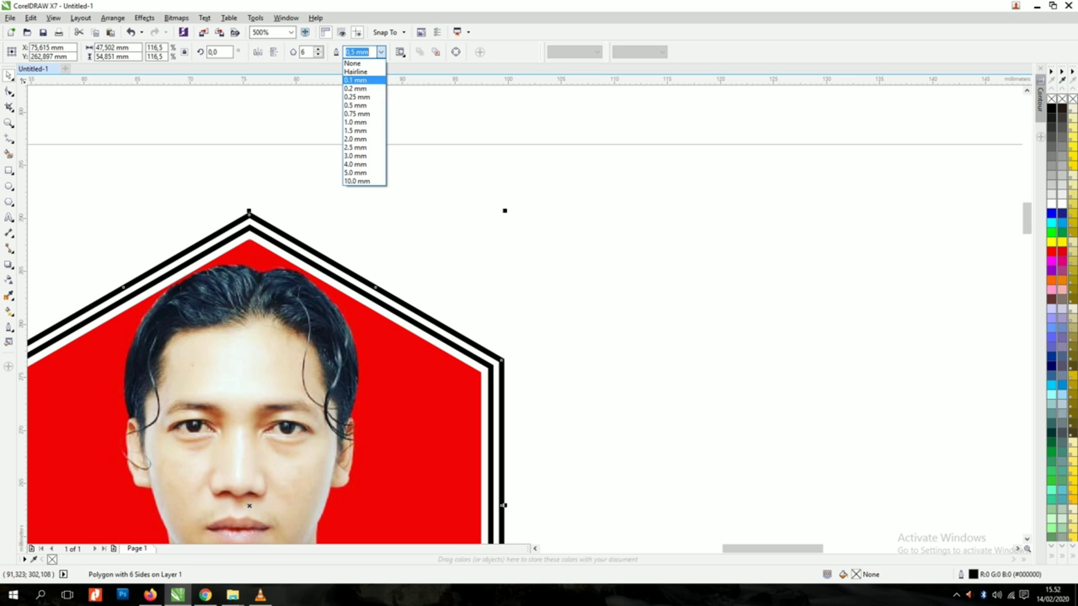
click(367, 104)
click(382, 53)
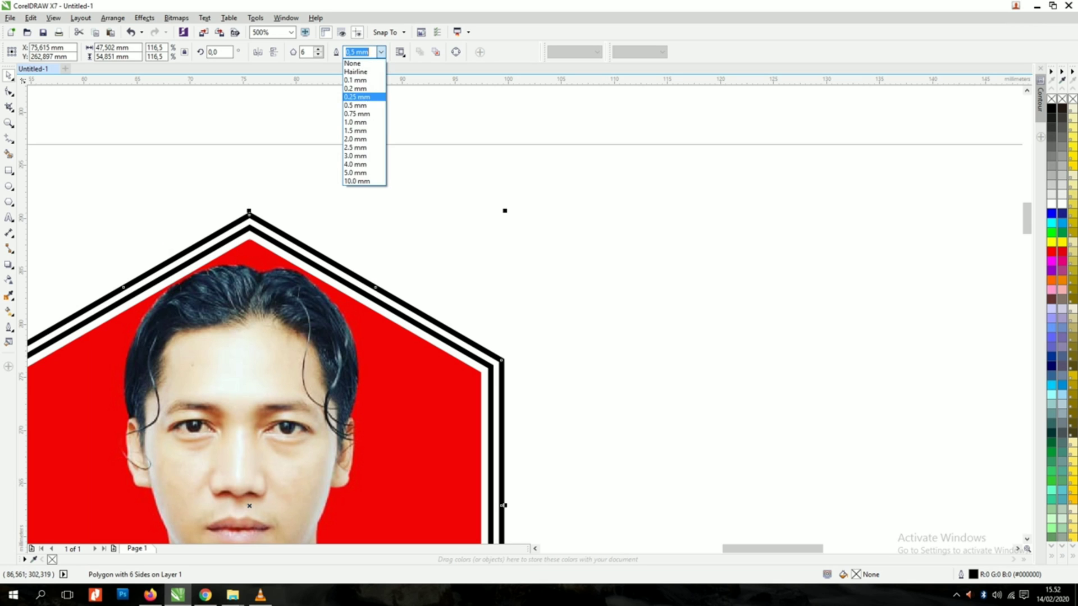
click(365, 110)
Step: Colour both hexagon outlines dark grey
scroll(408, 170, down, 2)
click(465, 163)
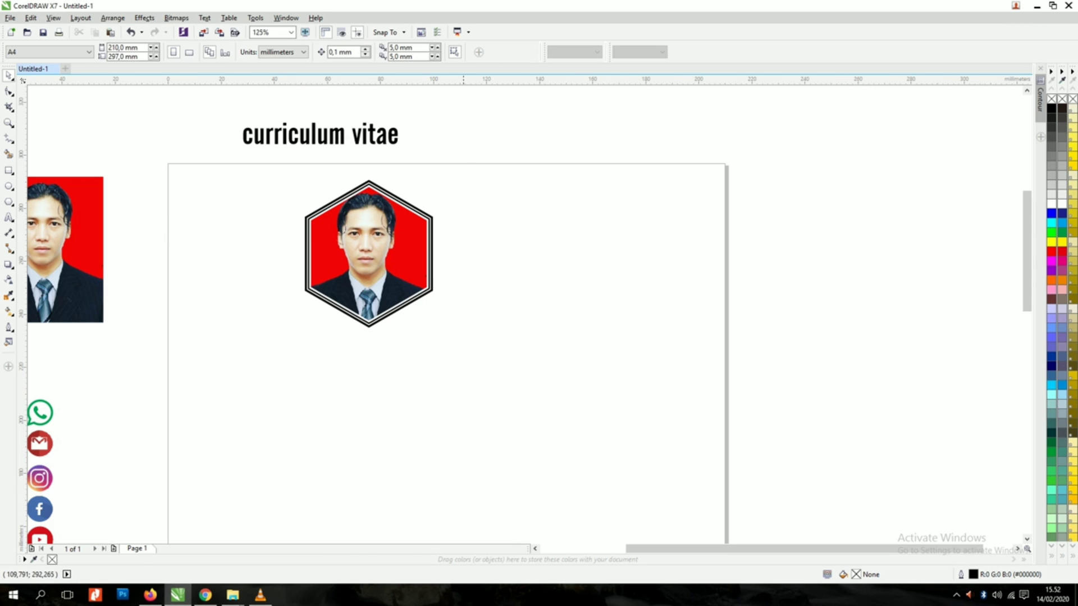
drag(467, 161, 382, 284)
scroll(434, 226, up, 2)
click(416, 207)
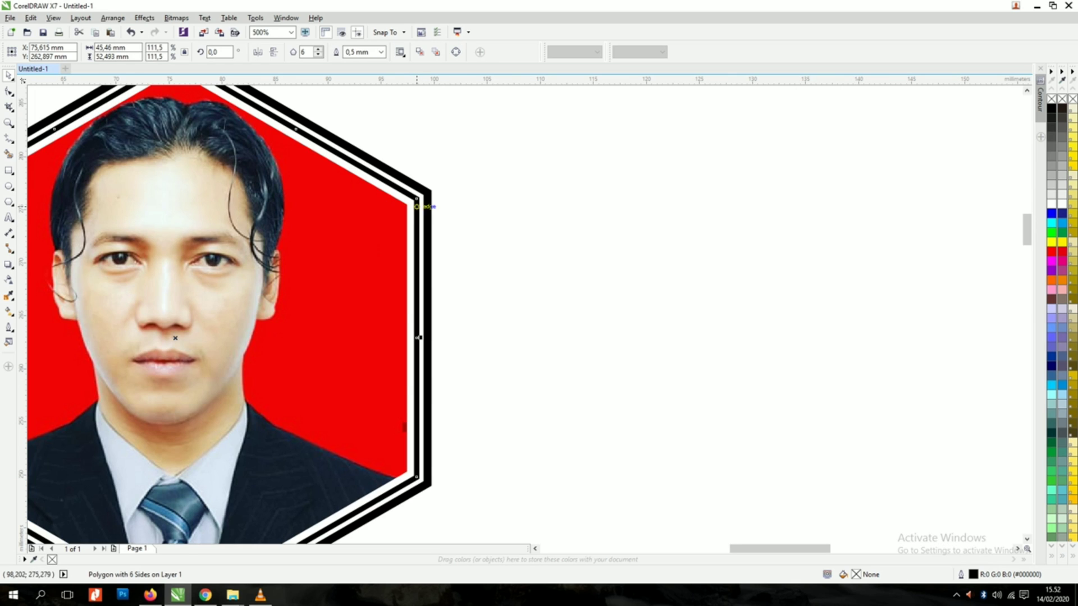
shift+click(429, 196)
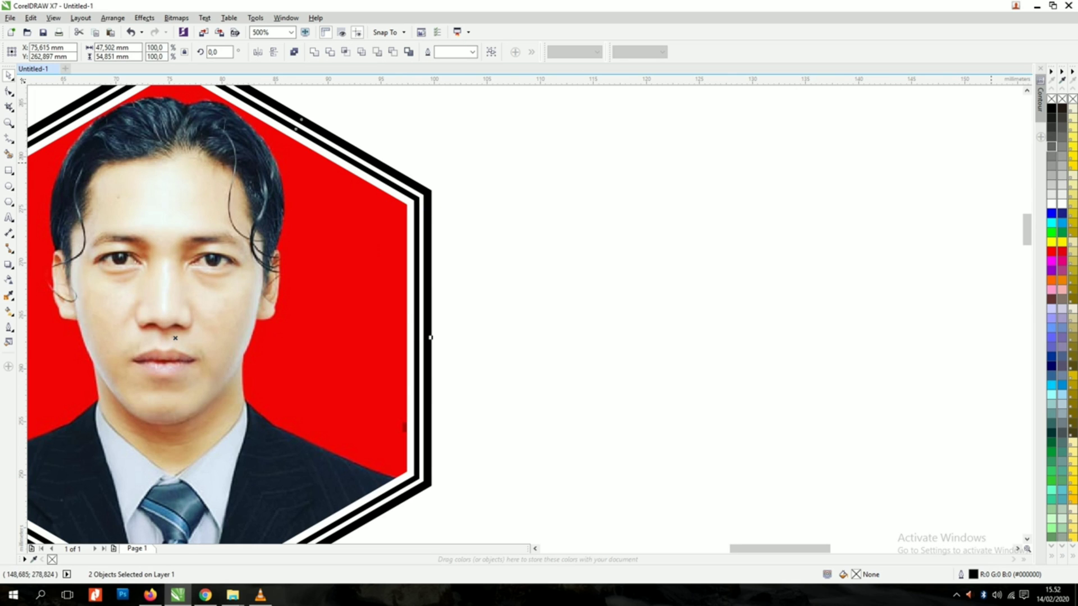
right_click(1052, 147)
click(764, 166)
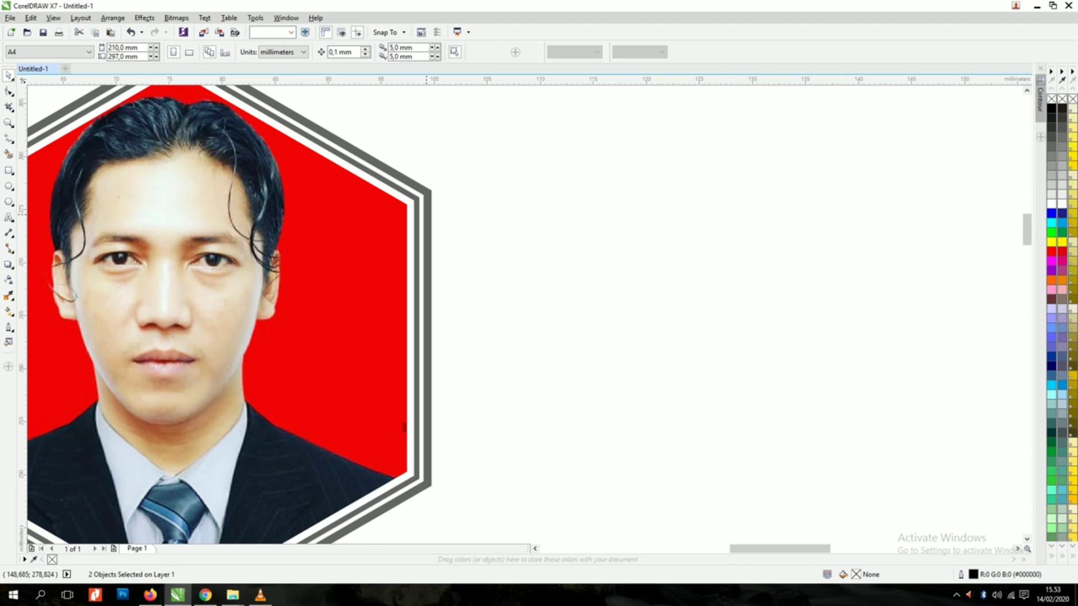
Step: Move the framed hexagon photo down and right on the page
scroll(468, 233, down, 2)
drag(494, 165, 242, 344)
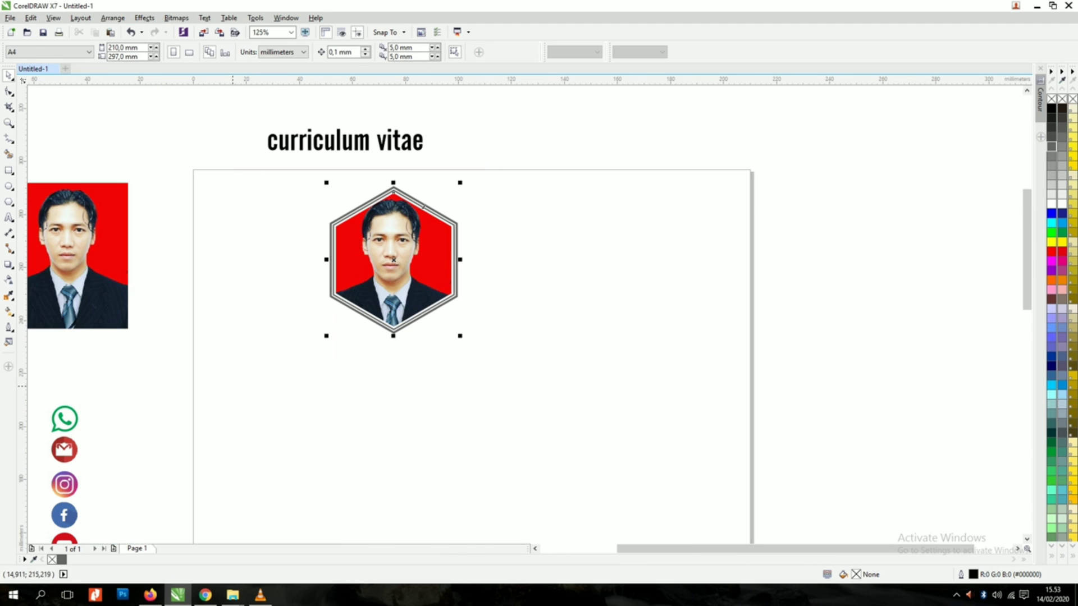
drag(388, 240, 415, 259)
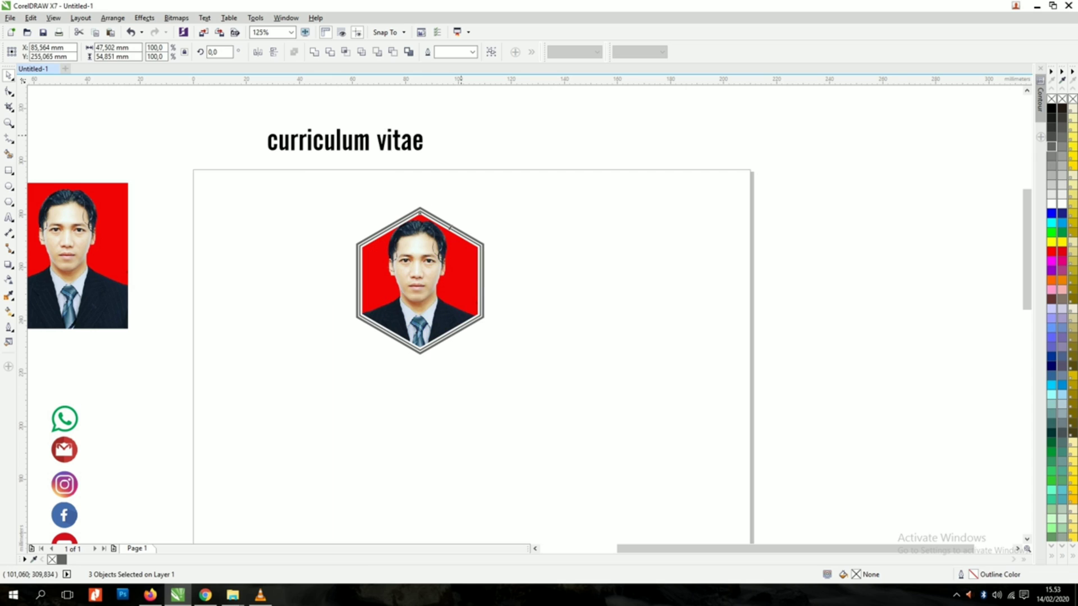
click(534, 272)
scroll(534, 272, down, 1)
Step: Nudge the framed photo and move the curriculum vitae title to the page's top-left
drag(366, 219, 543, 349)
drag(477, 275, 472, 288)
click(519, 190)
drag(439, 206, 419, 235)
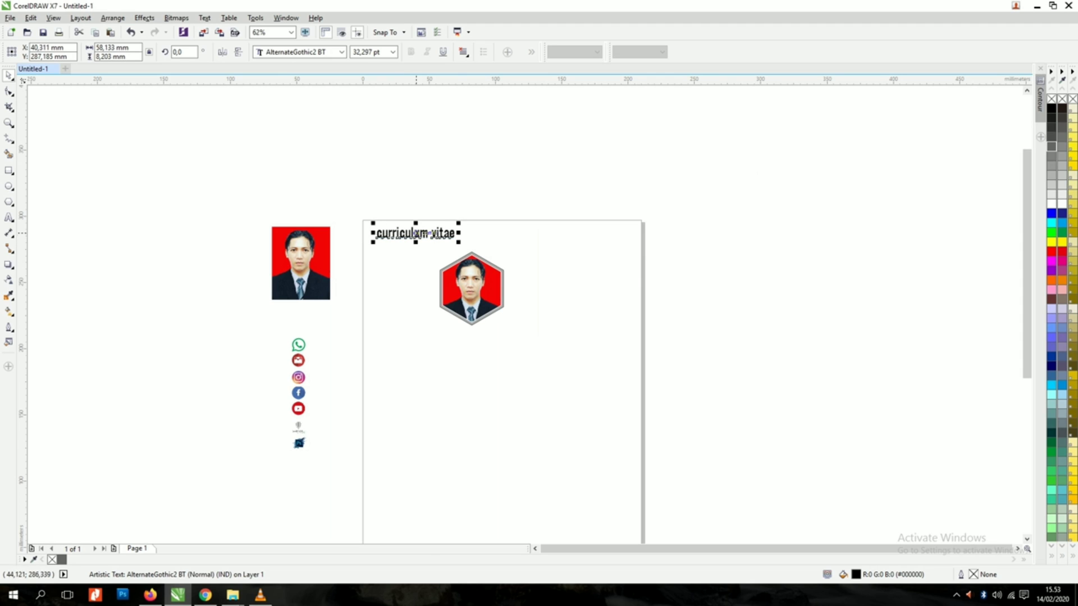
click(501, 241)
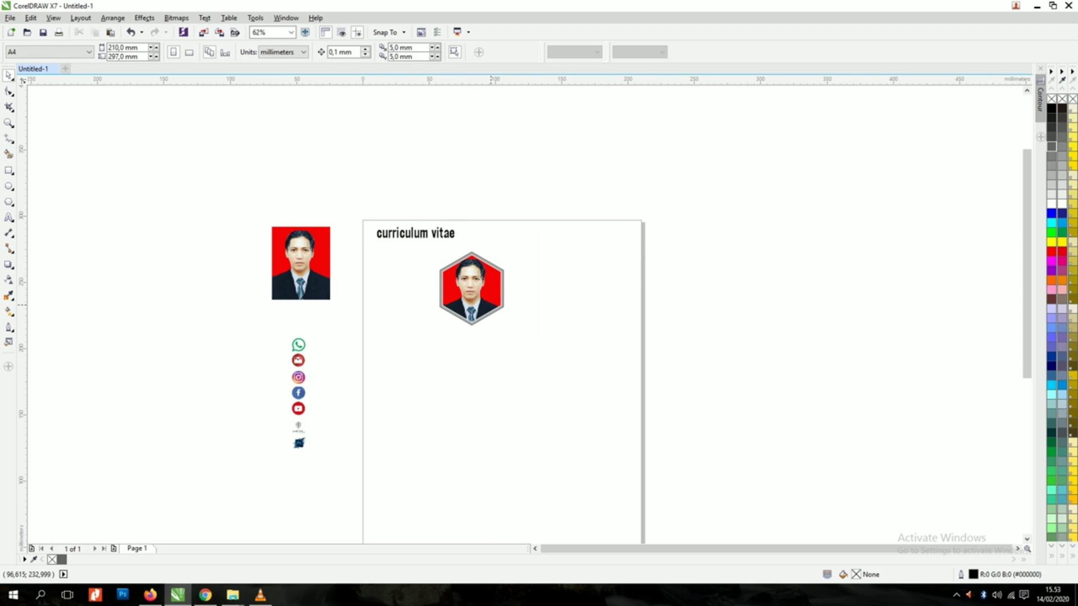
Step: Place a copy of the title right of the photo and retype it as the person's name
drag(412, 233, 546, 284)
right_click(546, 284)
scroll(549, 284, up, 2)
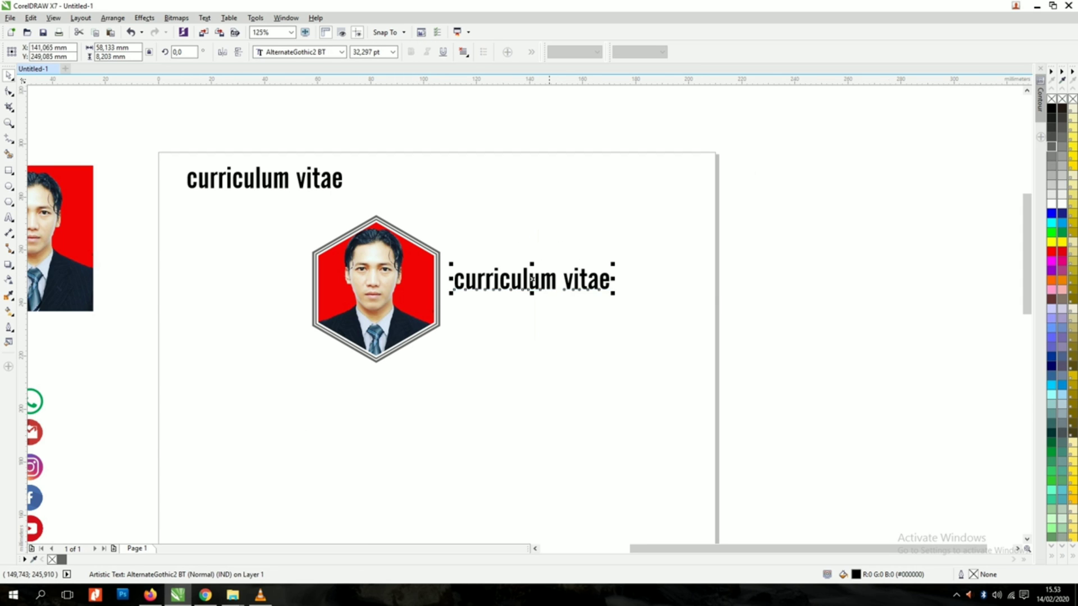
double_click(545, 284)
key(ctrl+a)
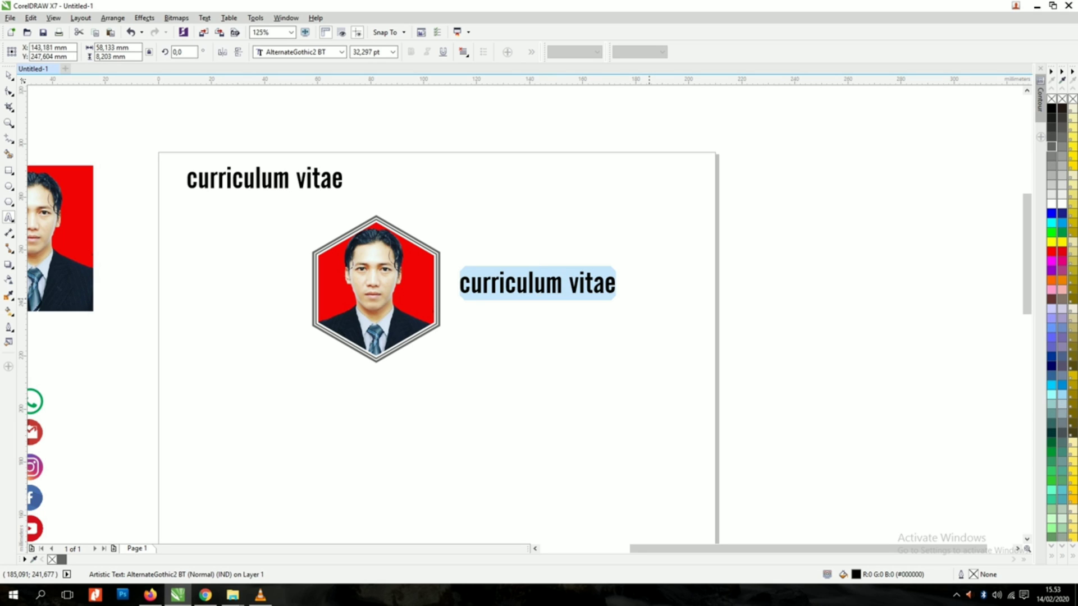
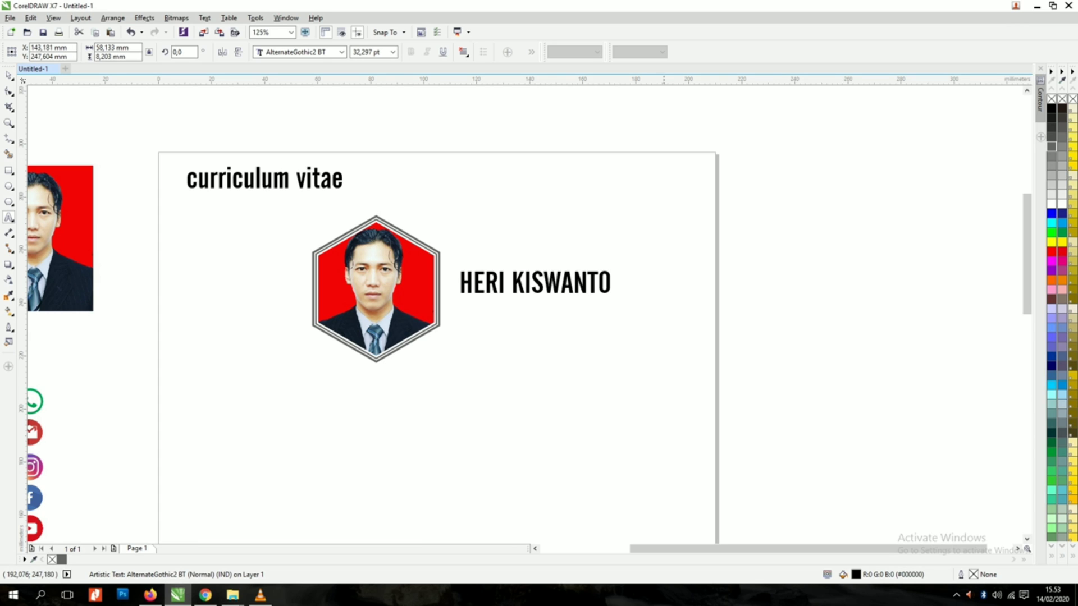
key(ctrl+space)
Step: Widen the name's letter spacing and add a smaller duplicate (about 19.9 pt) beneath it
key(F10)
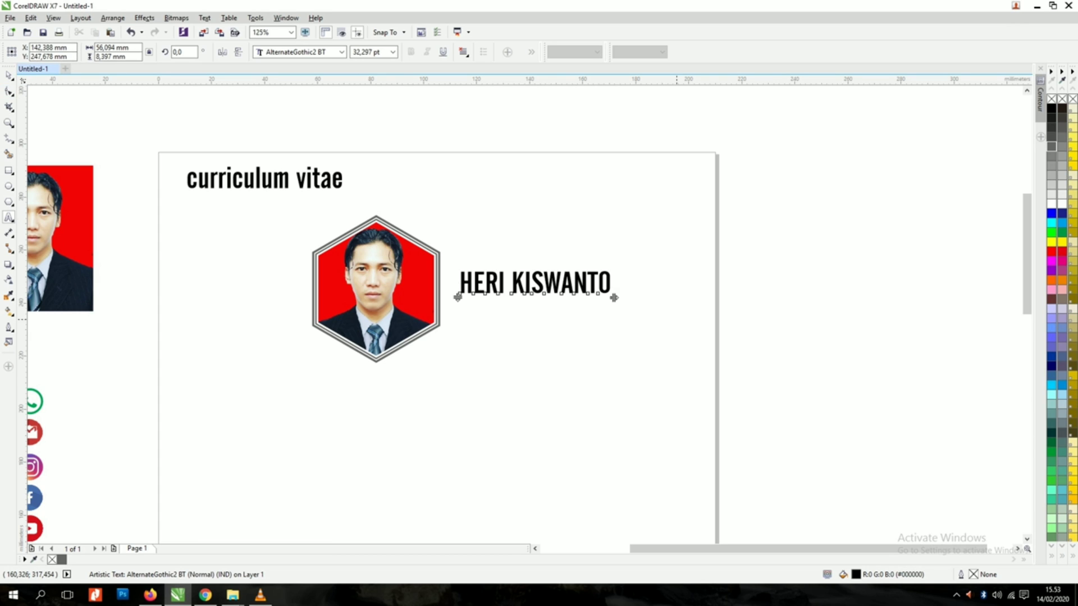
drag(614, 298, 674, 298)
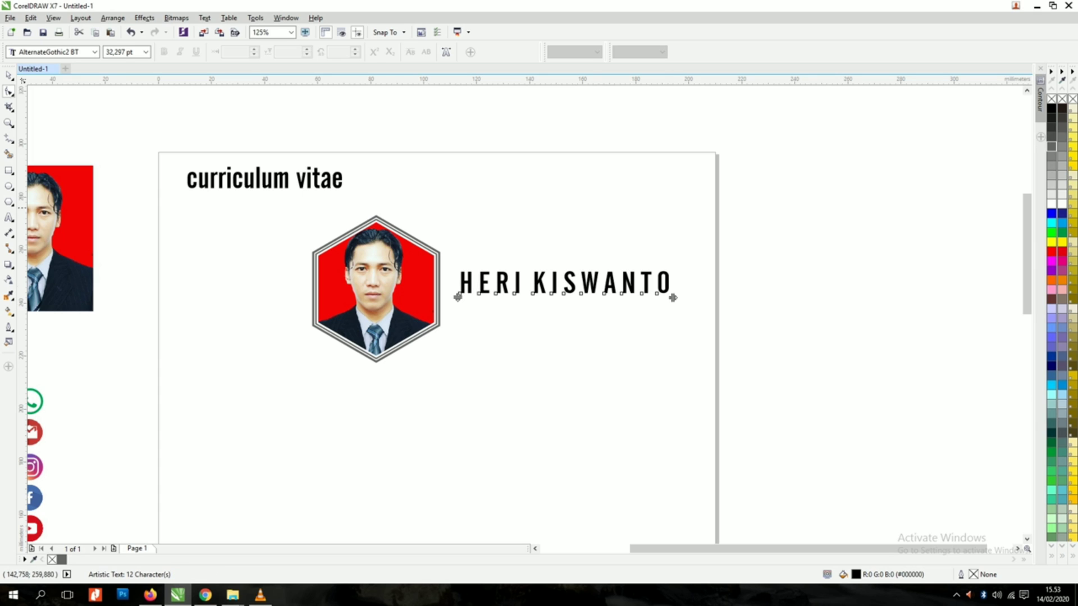
key(space)
drag(566, 283, 566, 316)
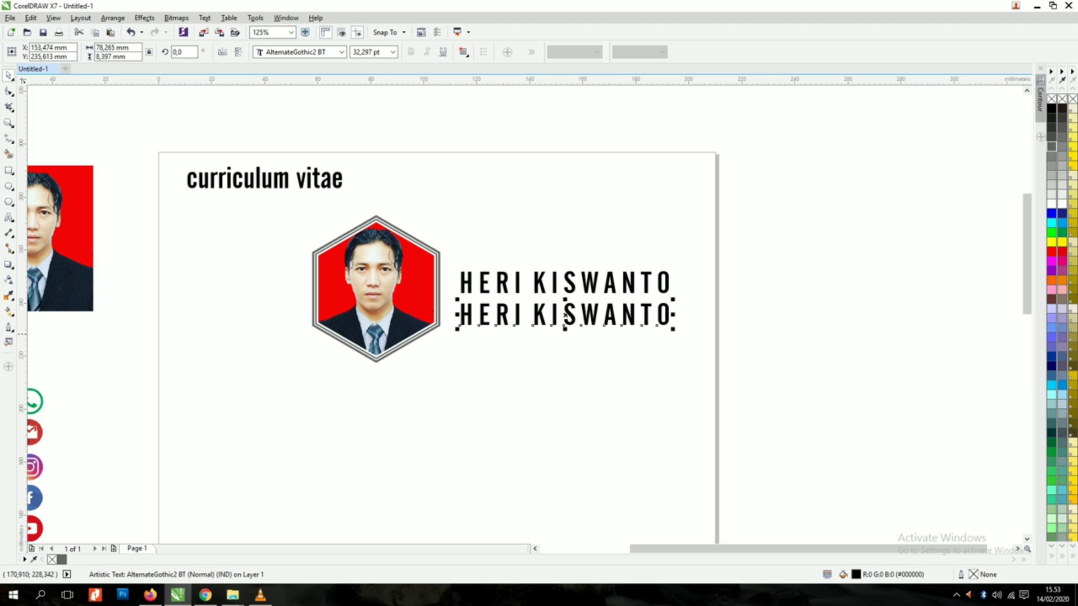
drag(672, 329, 542, 309)
scroll(544, 313, up, 2)
Step: Retype the smaller copy as 'GRAFHIC DESAIN', shrink it and widen its letter spacing
double_click(540, 308)
key(ctrl+a)
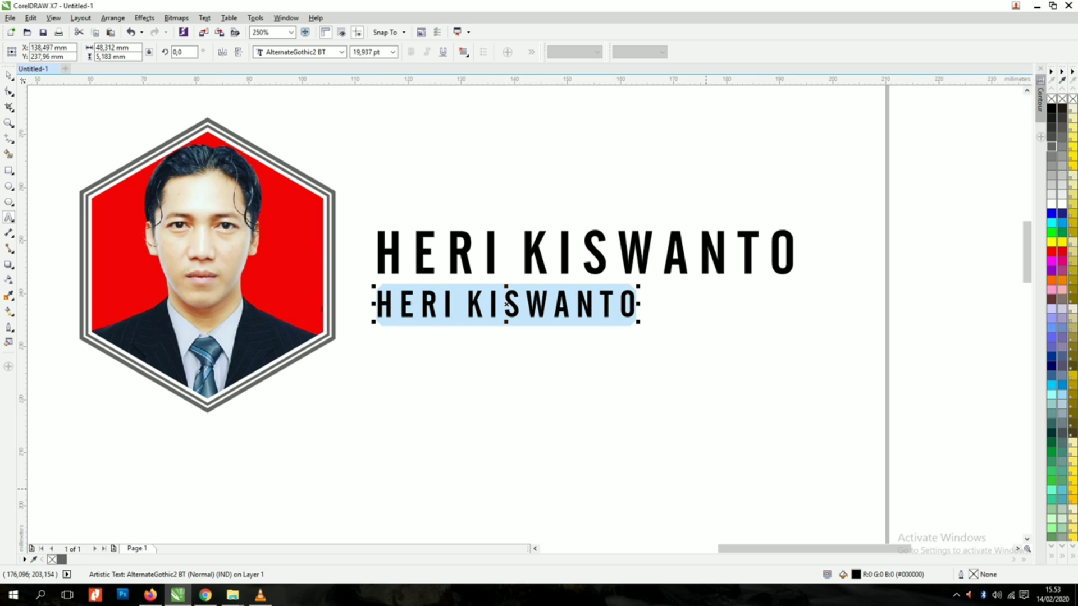
text(GRAF)
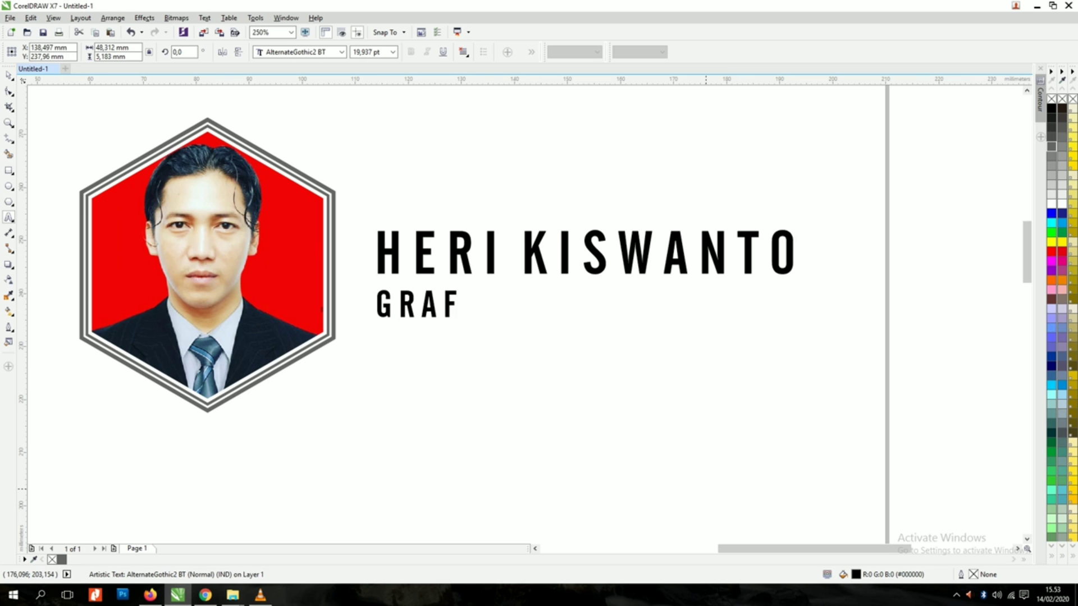
text(I)
key(BackSpace)
text(HIC)
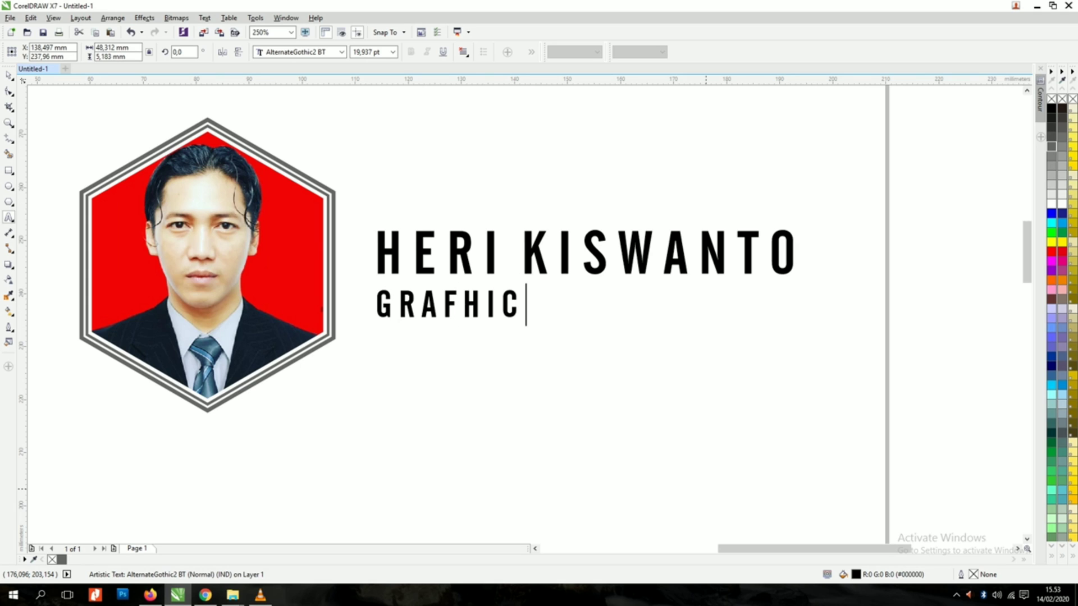
text( DESAIN)
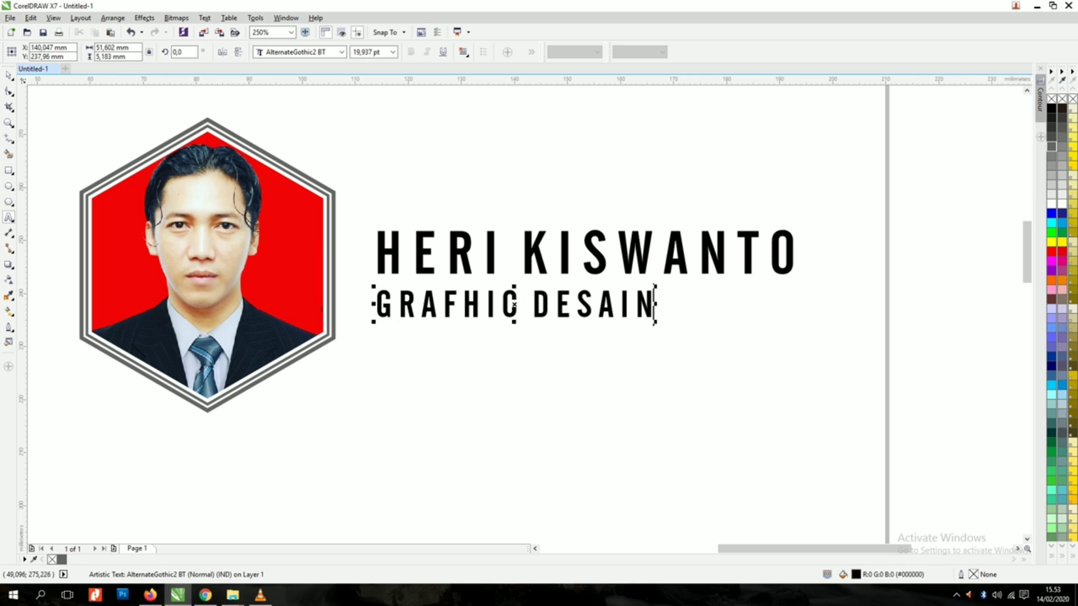
mouse_move(655, 321)
mouse_down()
mouse_move(517, 309)
mouse_move(647, 315)
mouse_up()
click(8, 91)
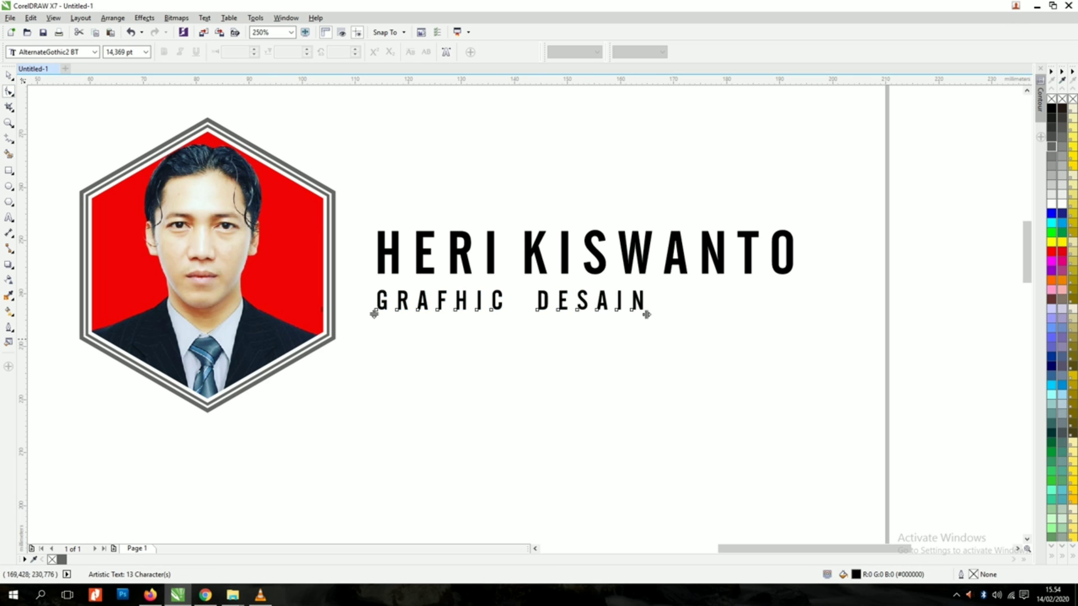
click(9, 76)
click(627, 318)
scroll(626, 318, down, 2)
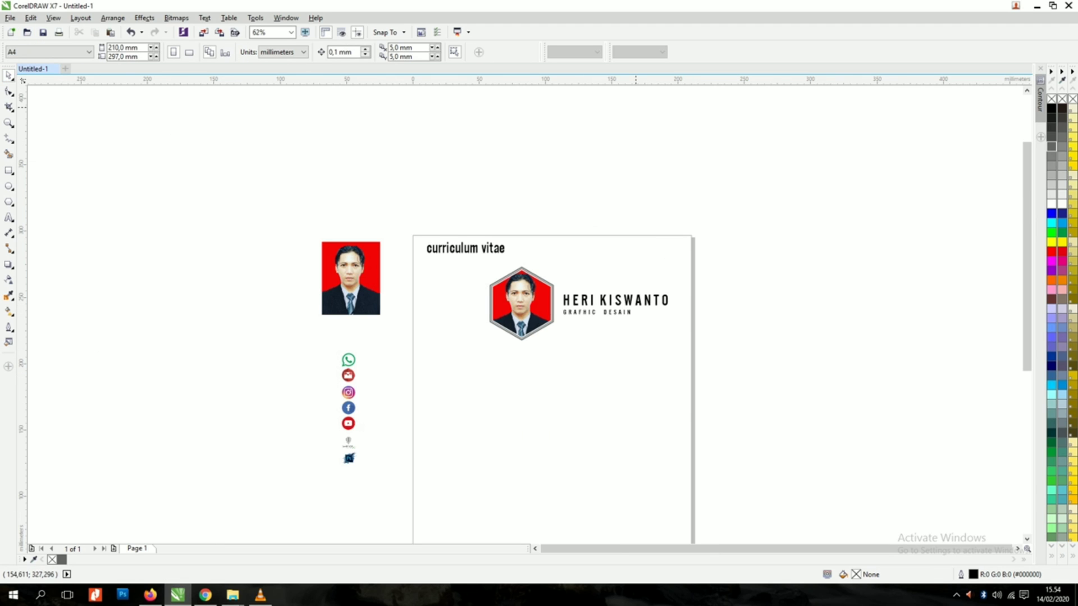
Step: Move the title to the top right, convert it to UPPERCASE 'CURRICULUM VITAE' and enlarge it
drag(461, 251, 600, 252)
double_click(600, 250)
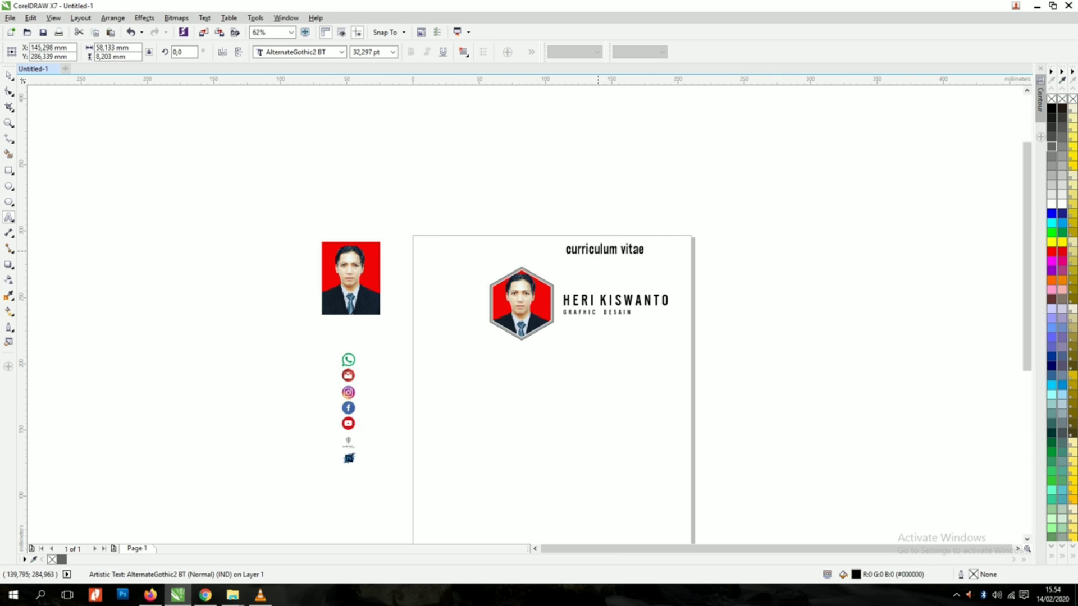
key(ctrl+a)
key(shift+F3)
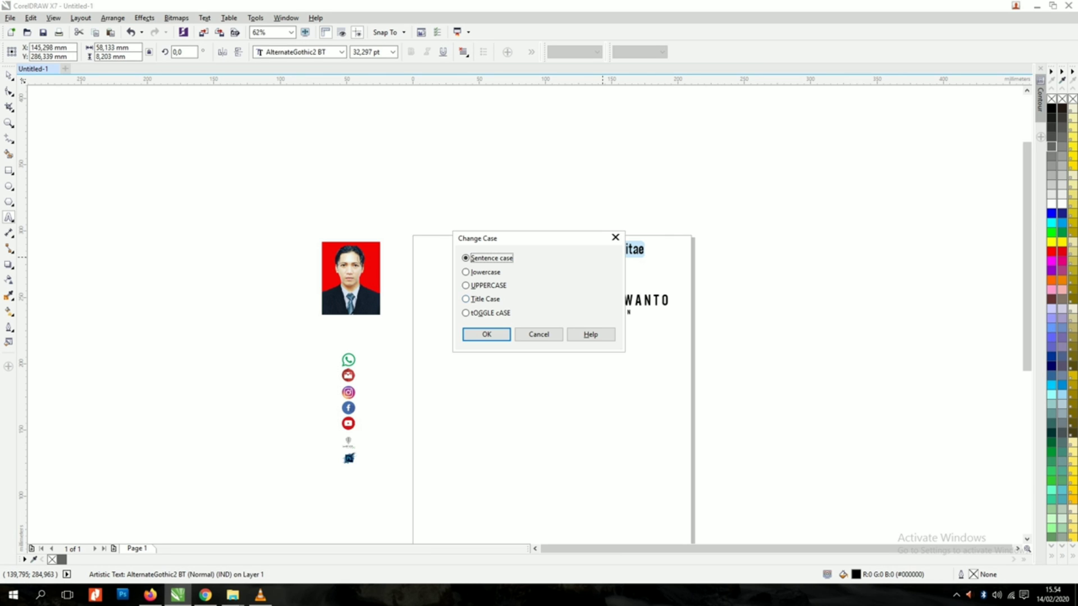
key(alt+u)
key(Return)
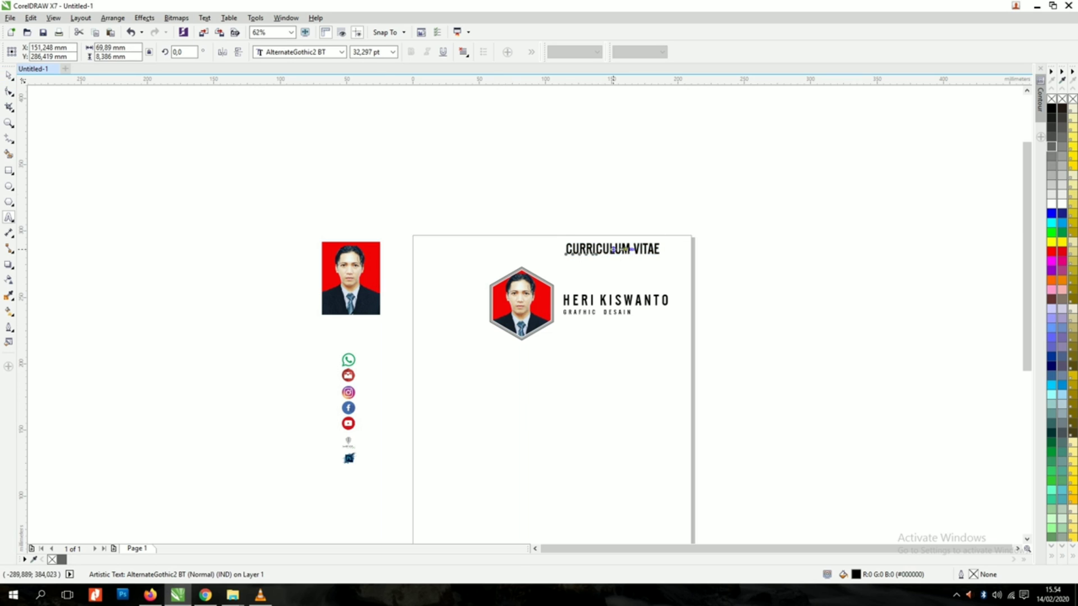
click(9, 76)
drag(564, 257, 617, 251)
Step: Draw a short vertical line left of the title and a horizontal line from the page's left edge
scroll(578, 259, up, 2)
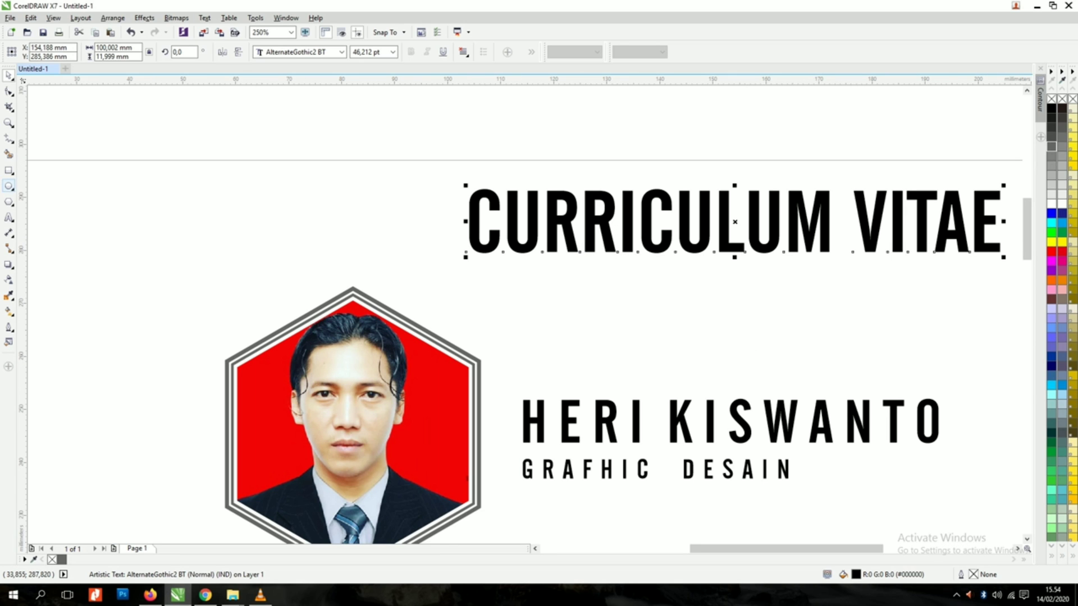
click(9, 138)
drag(447, 178, 447, 264)
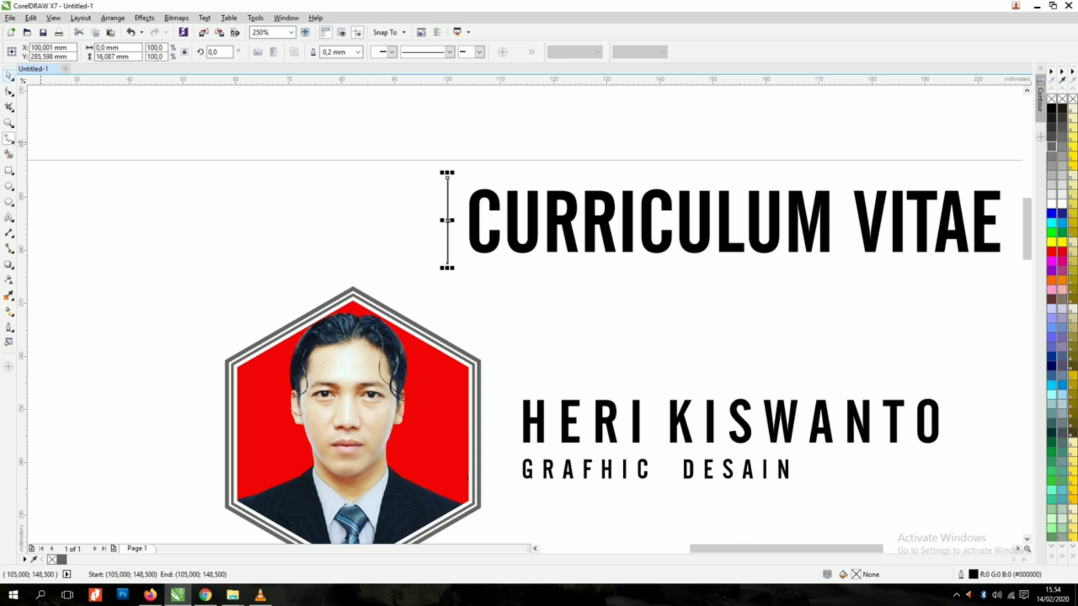
scroll(448, 220, down, 1)
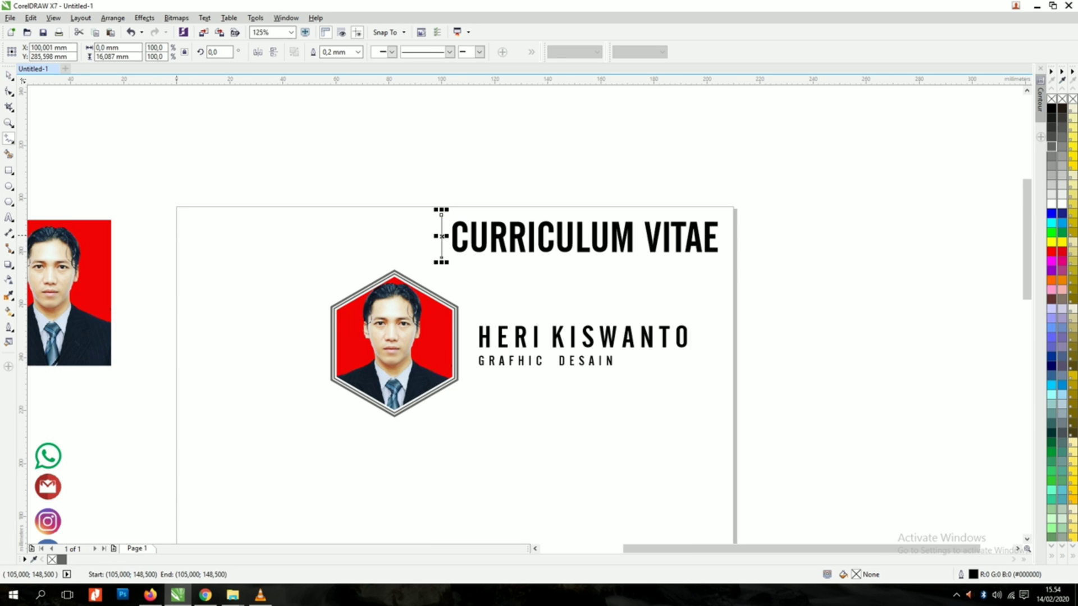
drag(177, 235, 441, 236)
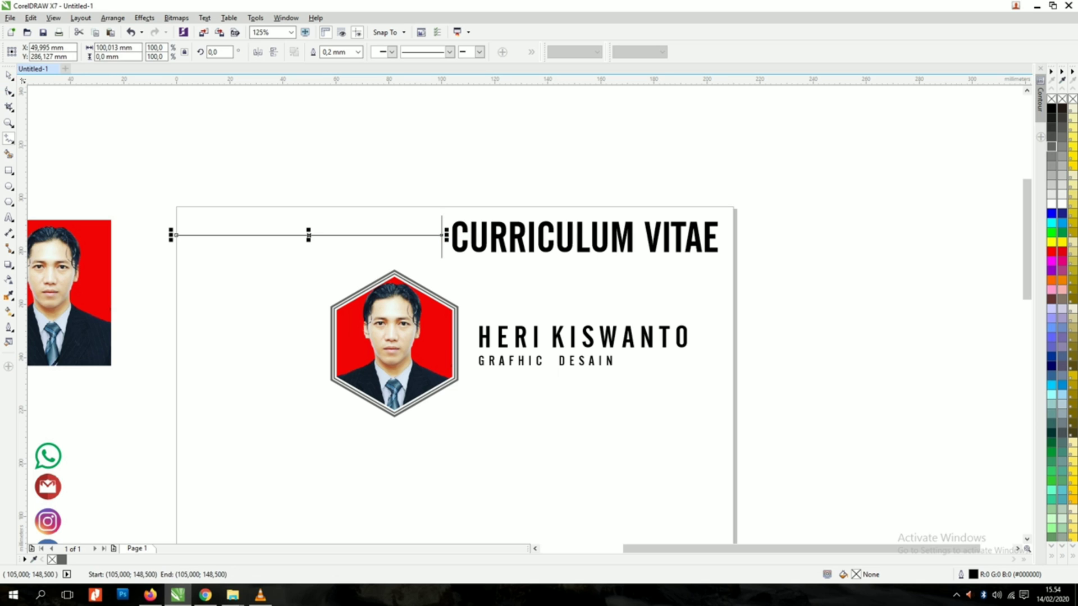
key(space)
click(455, 140)
scroll(447, 240, up, 2)
Step: Set the vertical line to 0.75 mm and the horizontal line to 0.5 mm outline width
click(427, 191)
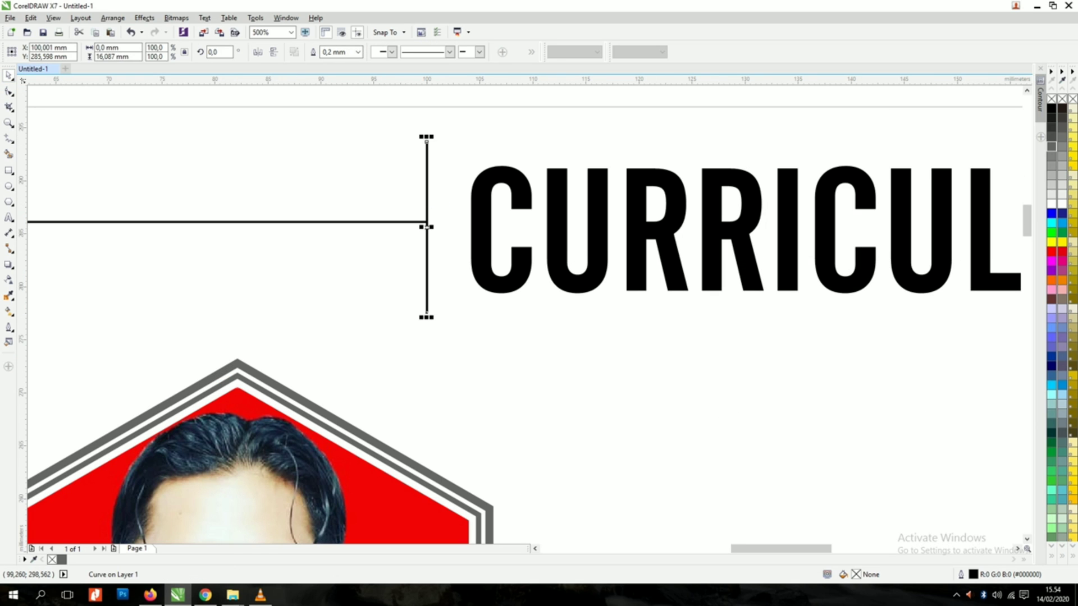
click(358, 52)
click(336, 110)
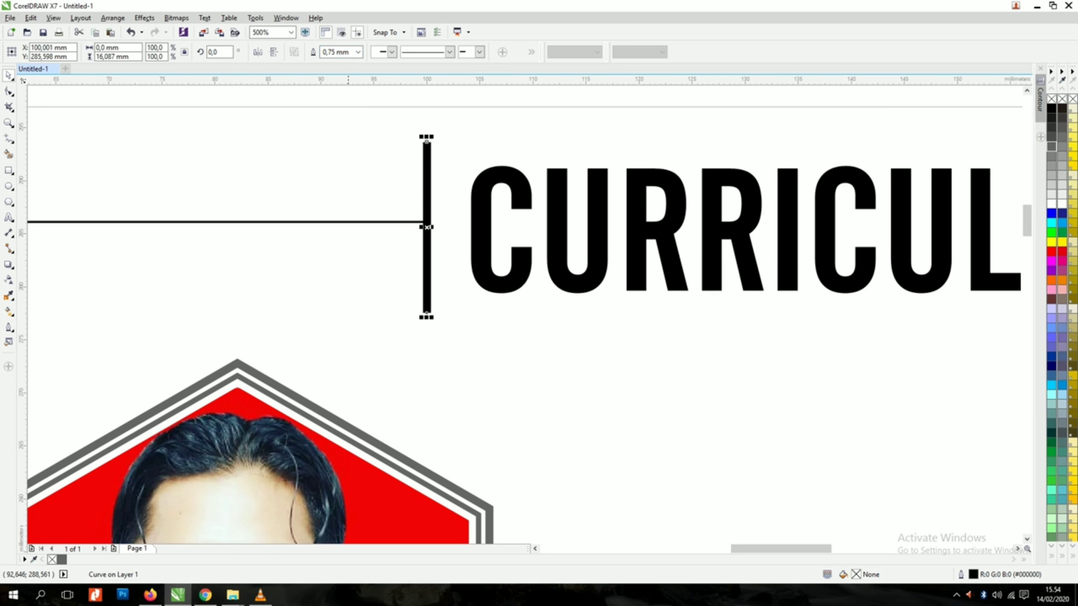
click(428, 223)
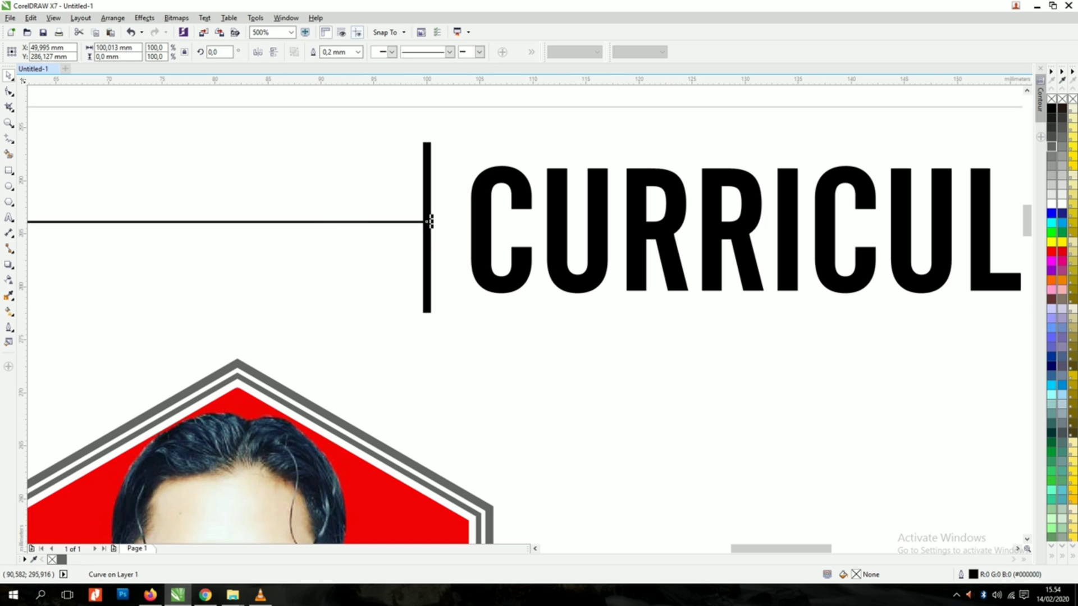
click(358, 51)
click(337, 97)
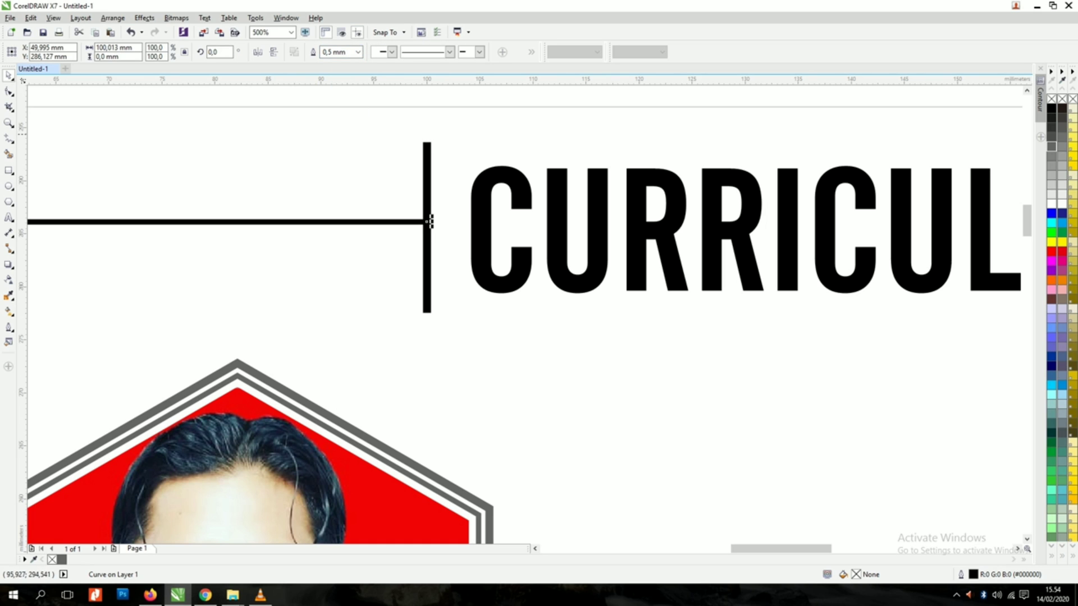
key(Escape)
scroll(429, 222, down, 4)
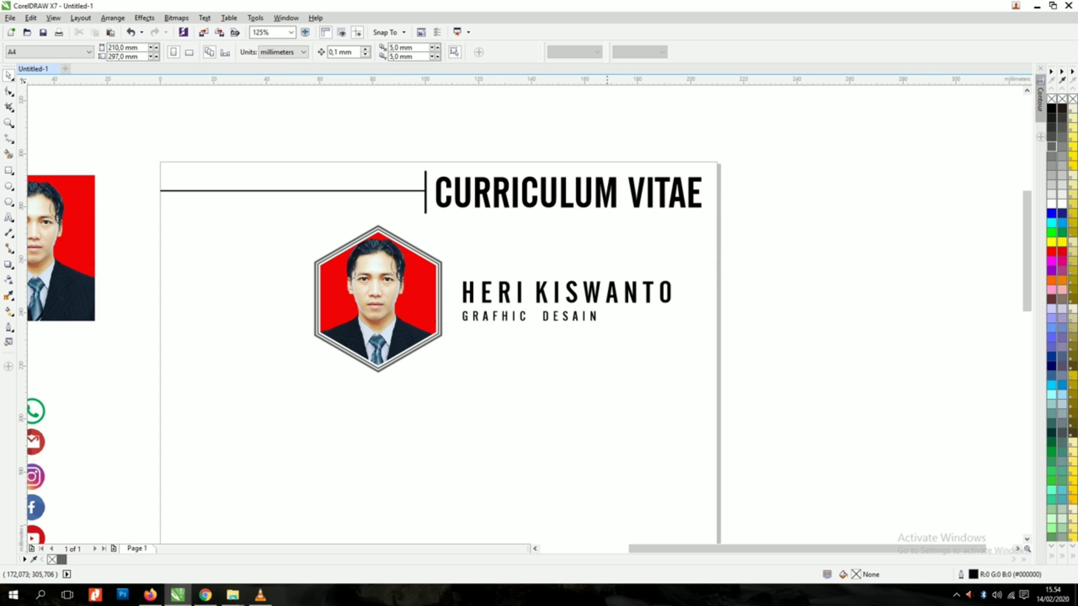
scroll(528, 228, down, 2)
scroll(488, 288, up, 2)
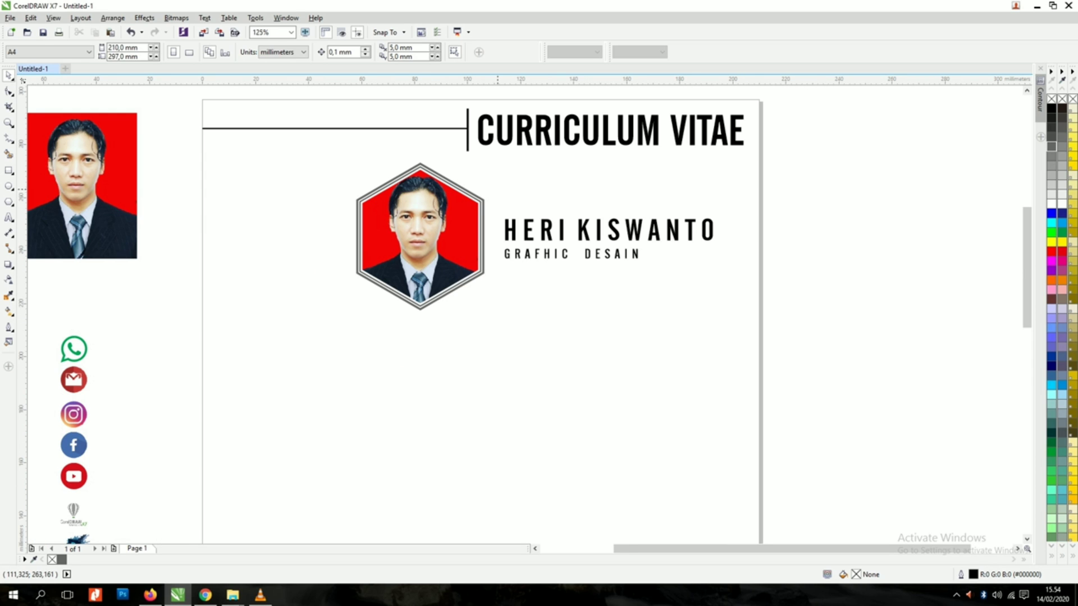
scroll(380, 266, down, 4)
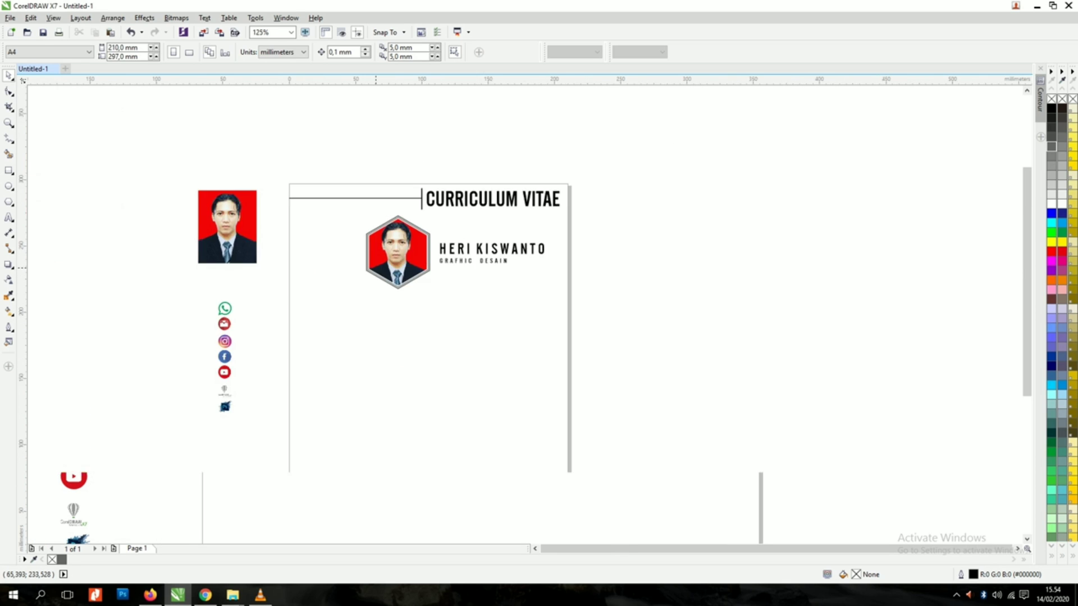
scroll(320, 345, up, 2)
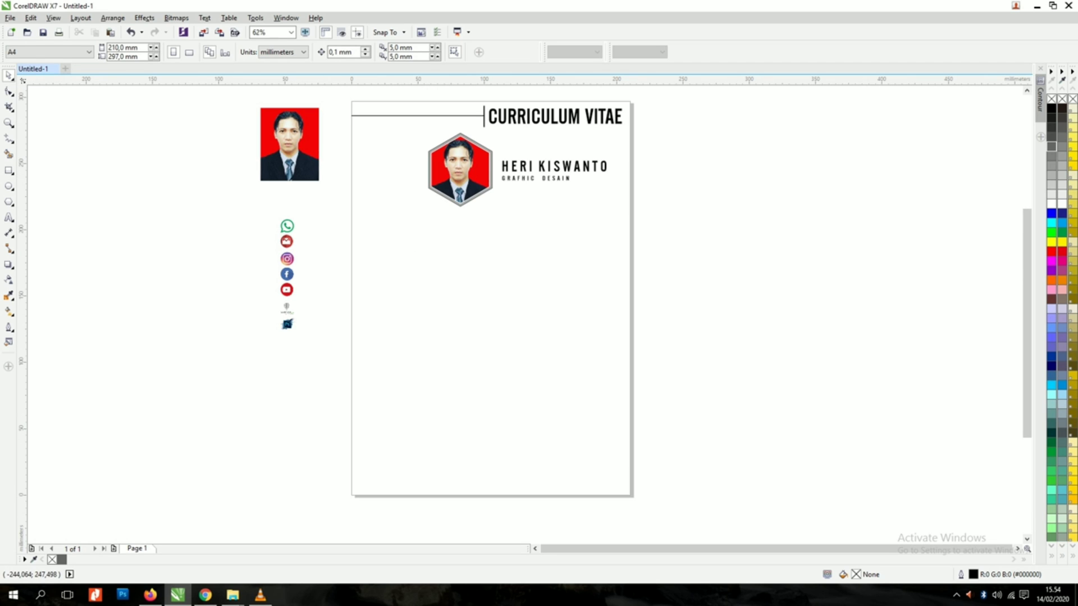
Step: Draw a long vertical line down from the hexagon photo, aligned under its tip
click(9, 138)
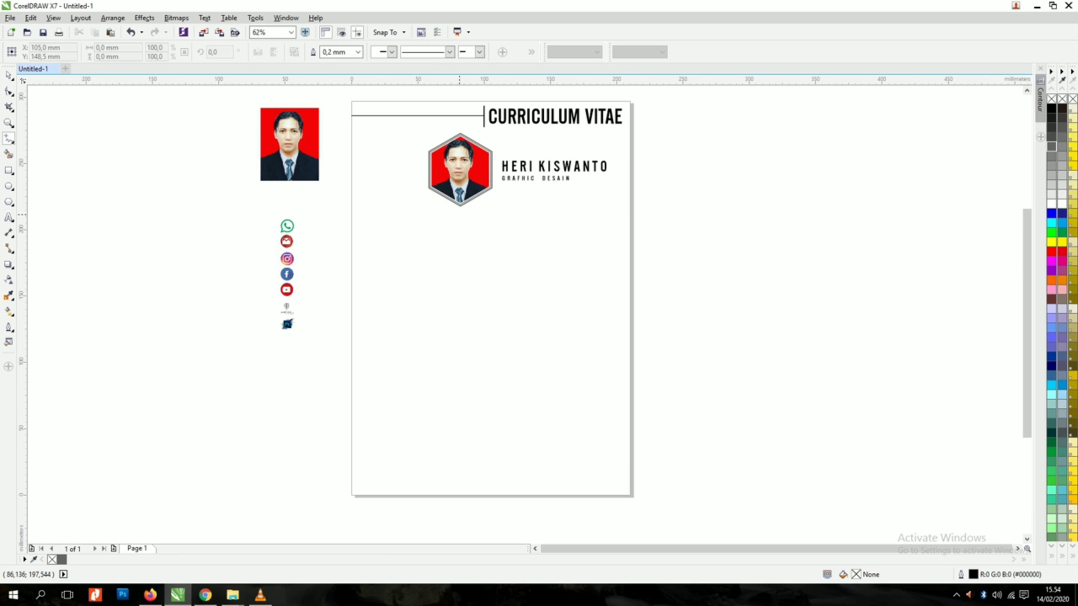
mouse_move(454, 250)
mouse_down()
mouse_move(460, 472)
mouse_move(461, 457)
mouse_up()
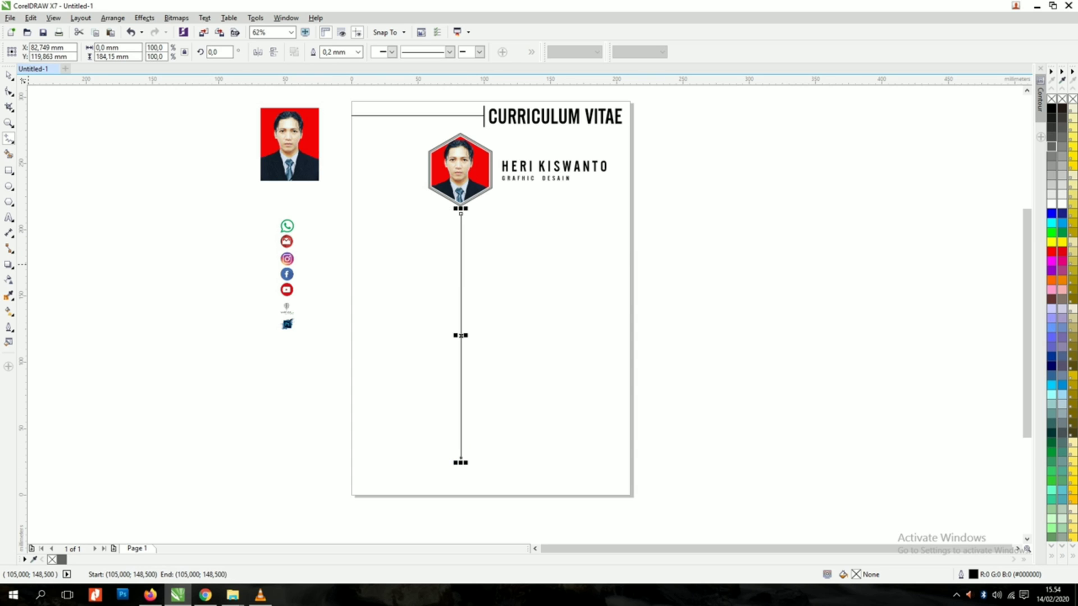
click(8, 76)
click(534, 241)
scroll(468, 226, up, 2)
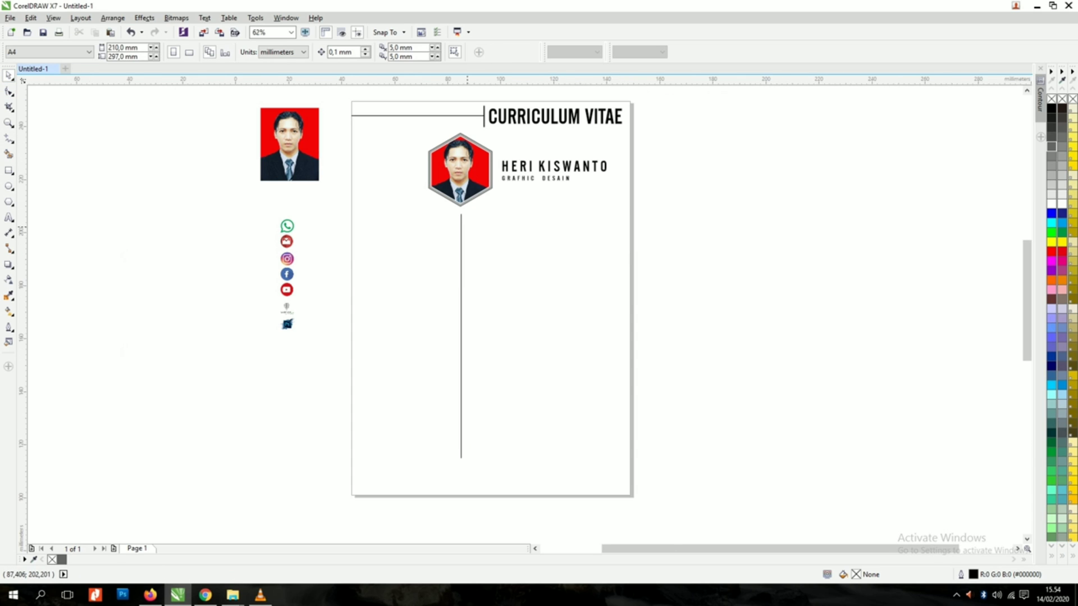
drag(443, 185, 441, 181)
Step: Colour the vertical divider grey and settle its outline width at 1.0 mm
click(358, 51)
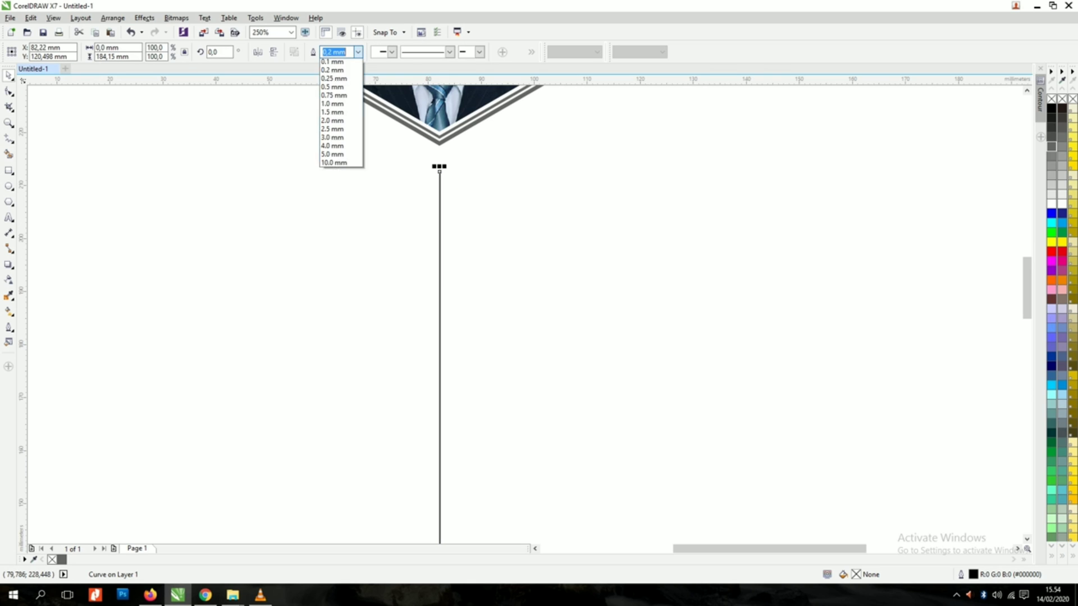
click(355, 158)
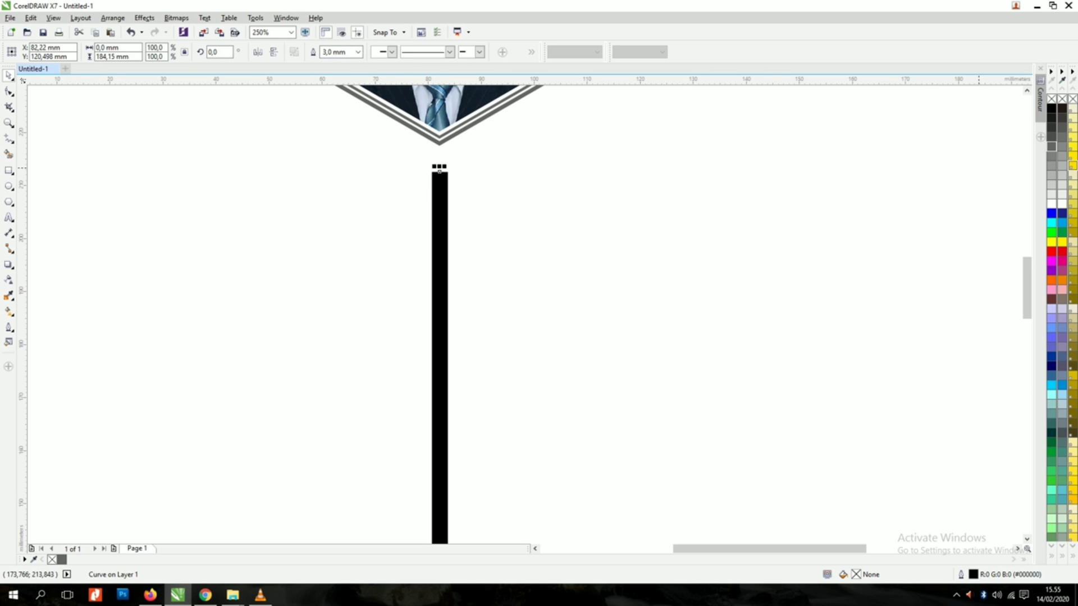
right_click(1051, 147)
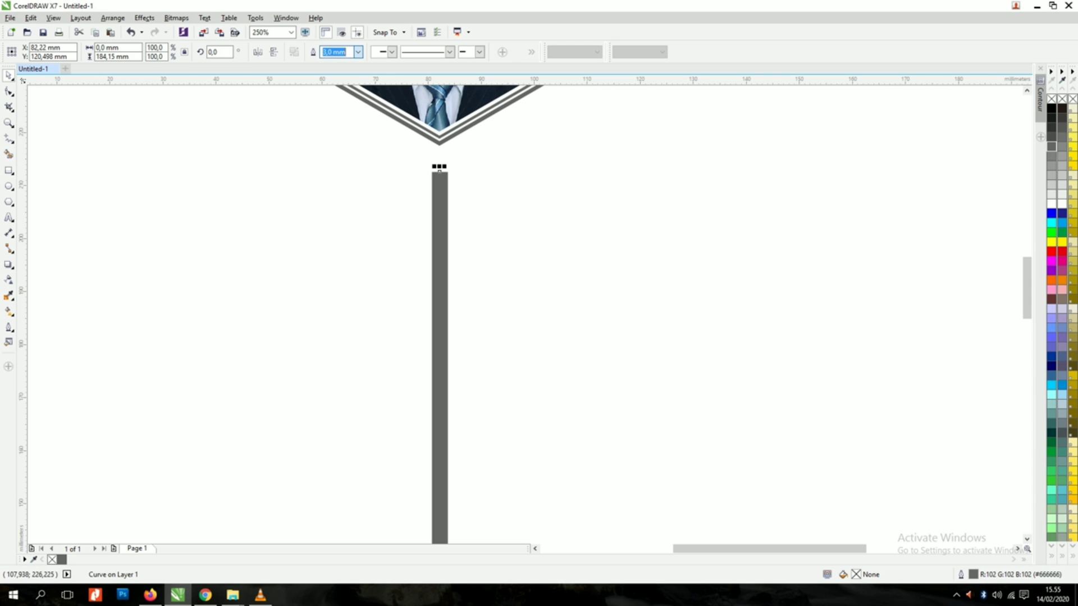
click(358, 51)
click(342, 139)
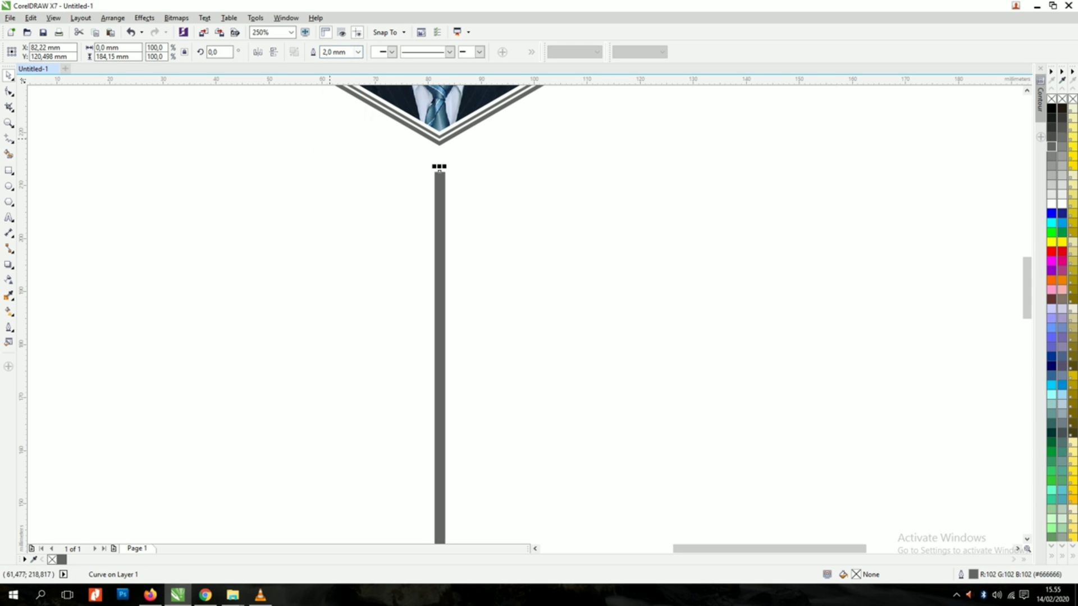
scroll(508, 225, down, 2)
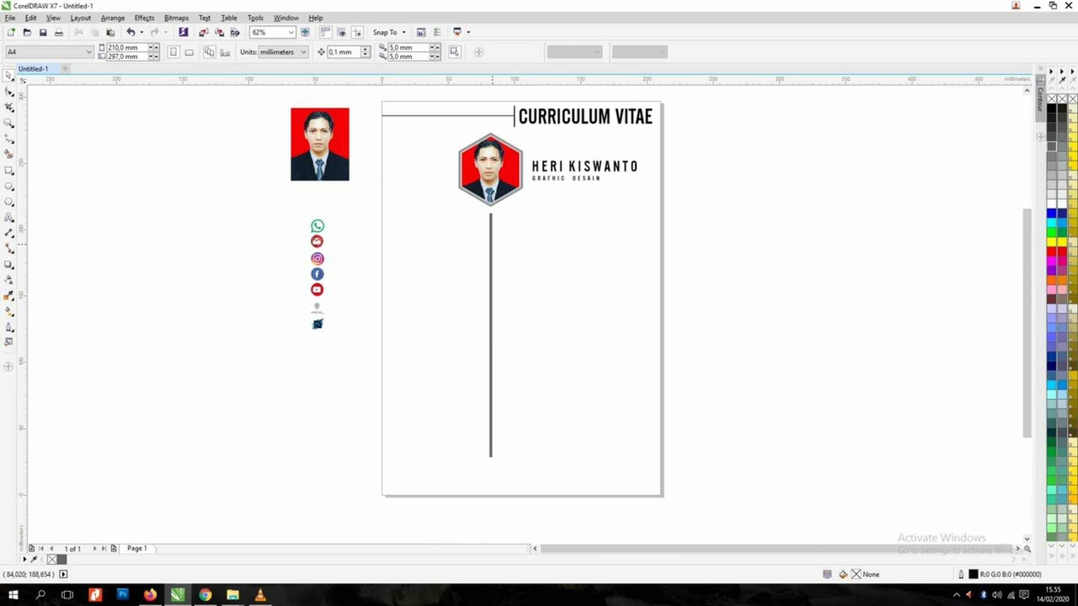
click(358, 51)
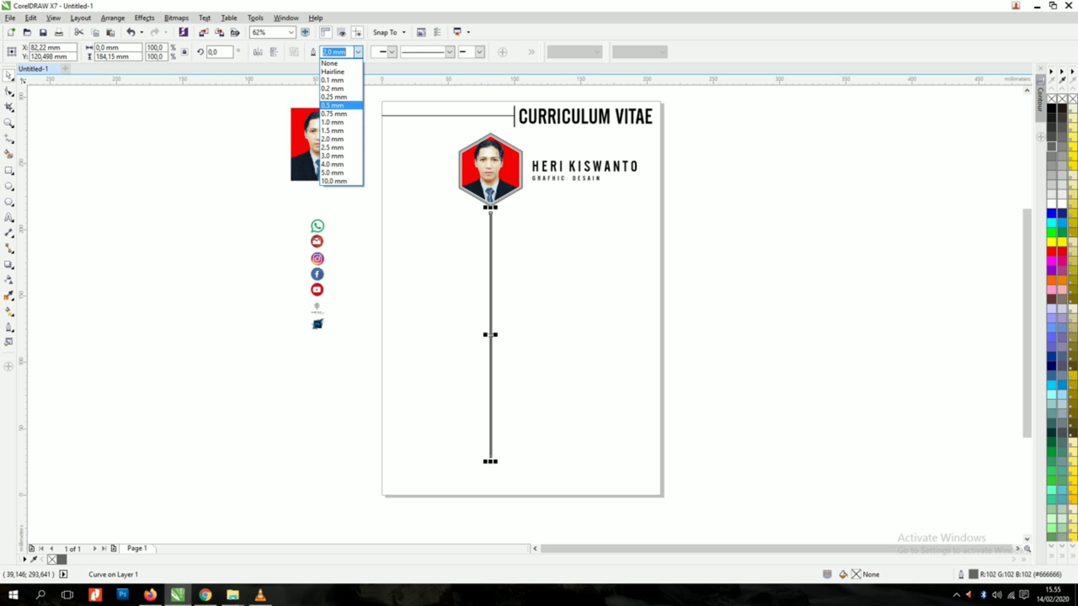
click(340, 121)
click(643, 207)
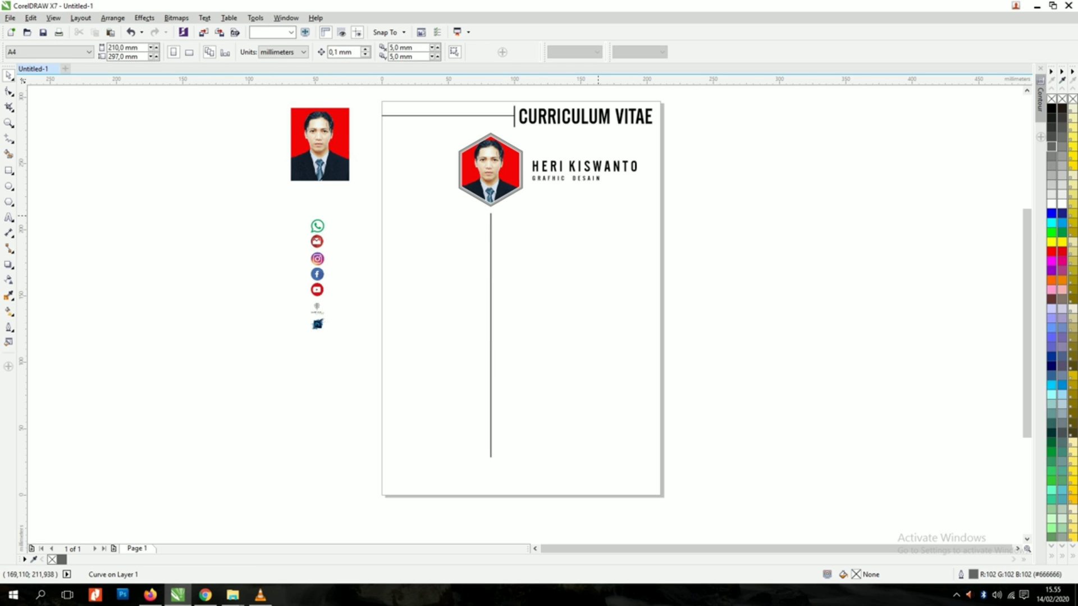
scroll(490, 226, up, 2)
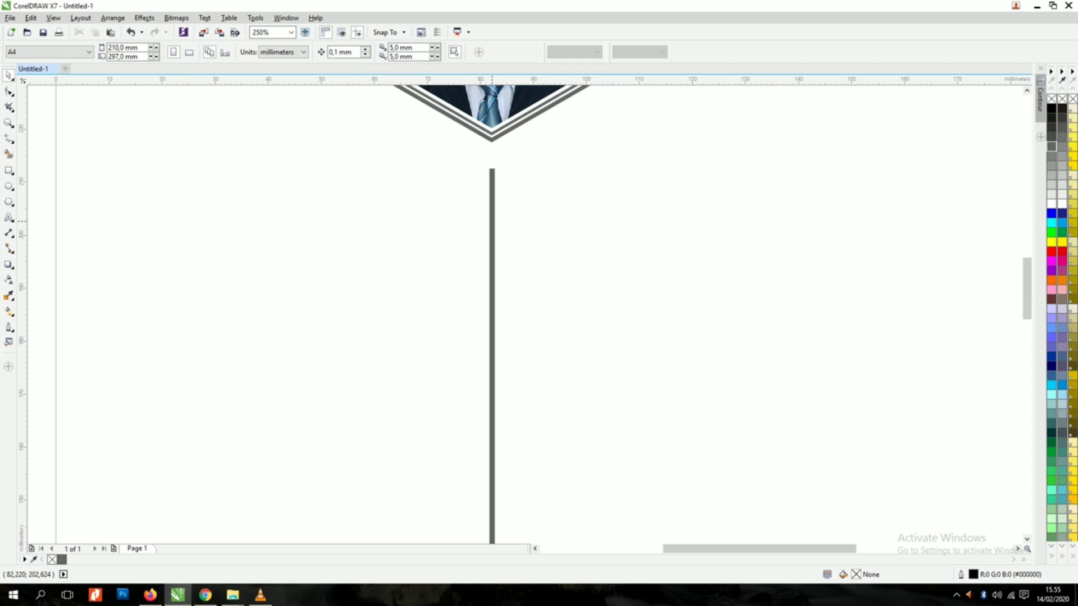
scroll(492, 223, down, 1)
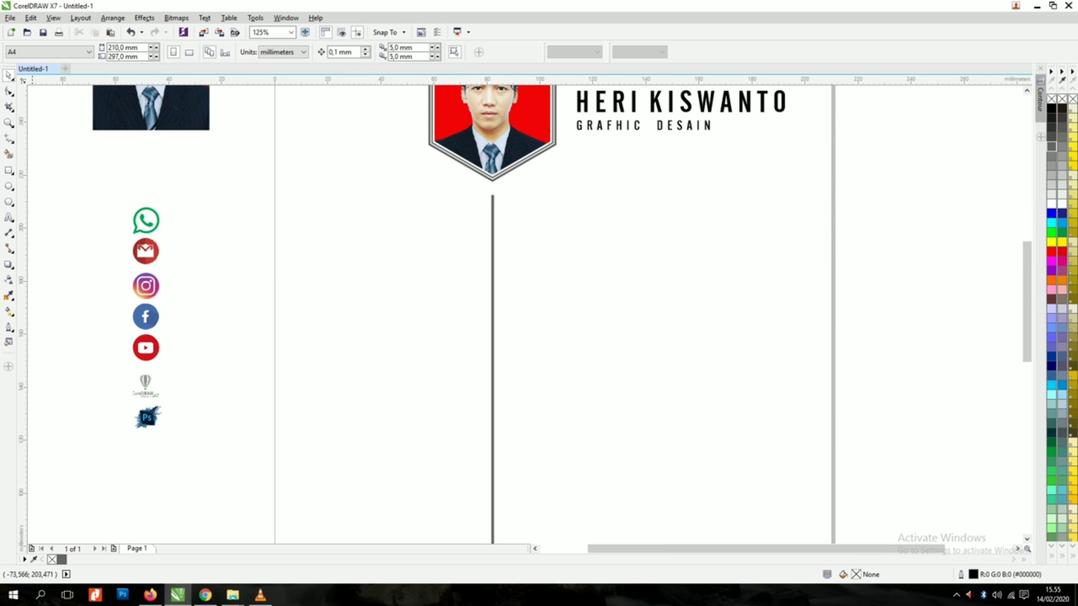
click(8, 218)
Step: Type the heading 'KONTAK' and move it beside the divider
click(345, 227)
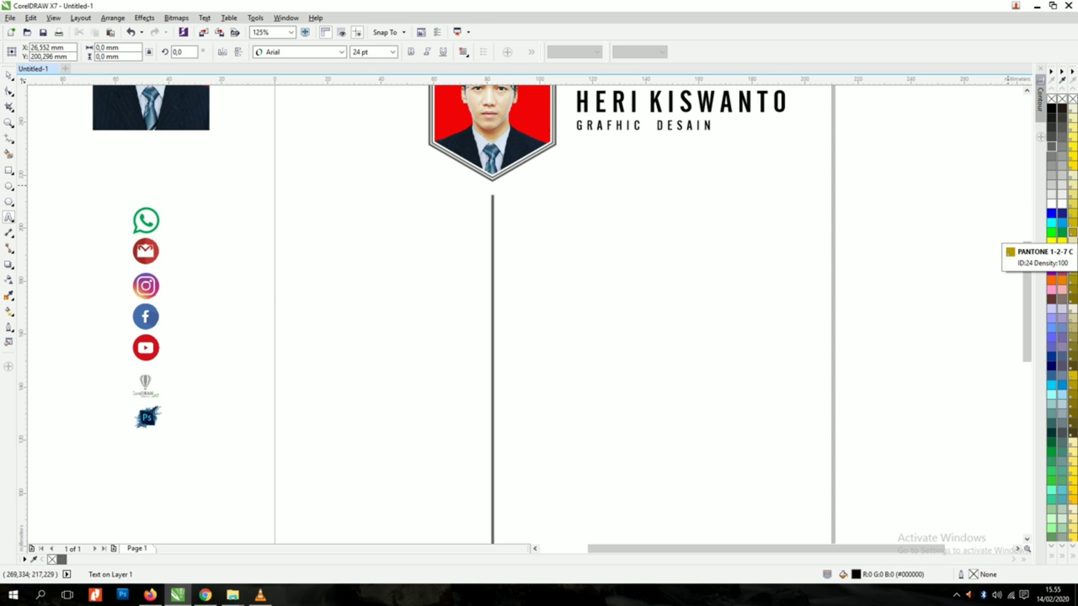
text(KONTA)
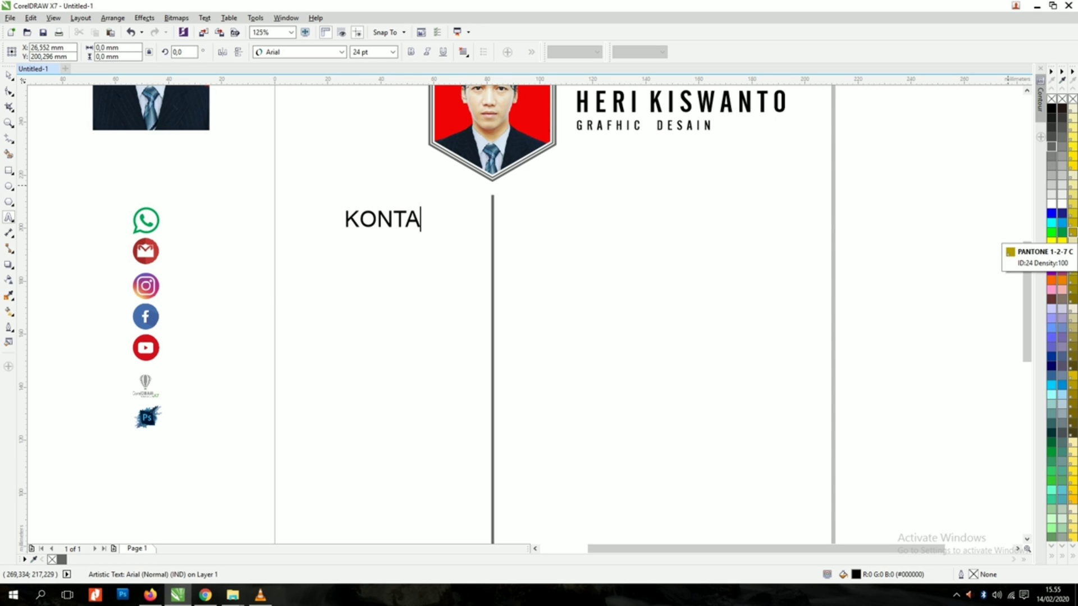
text(K)
key(ctrl+space)
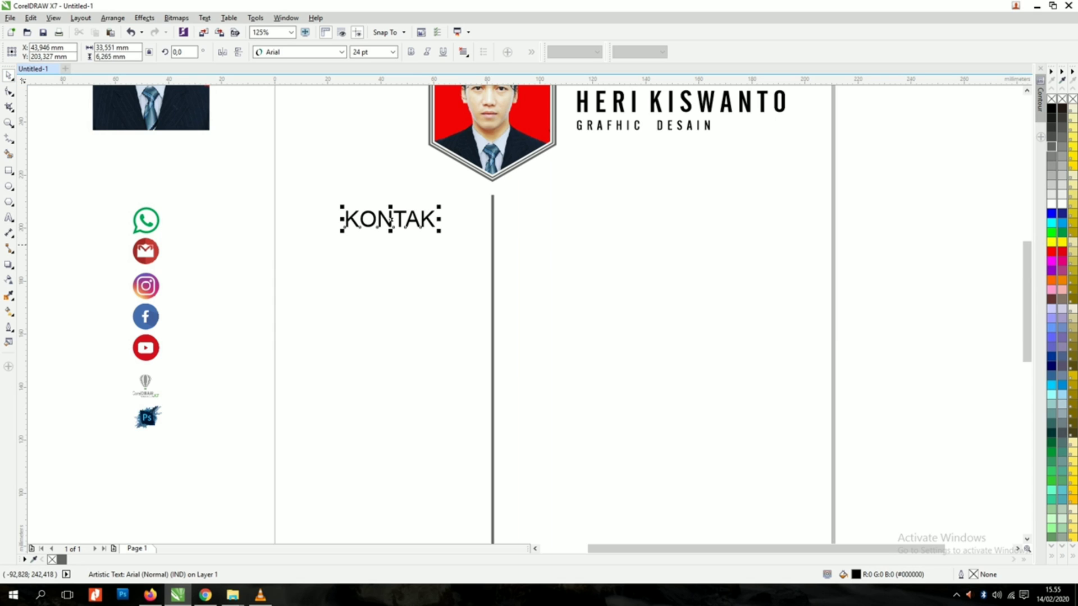
drag(392, 220, 576, 232)
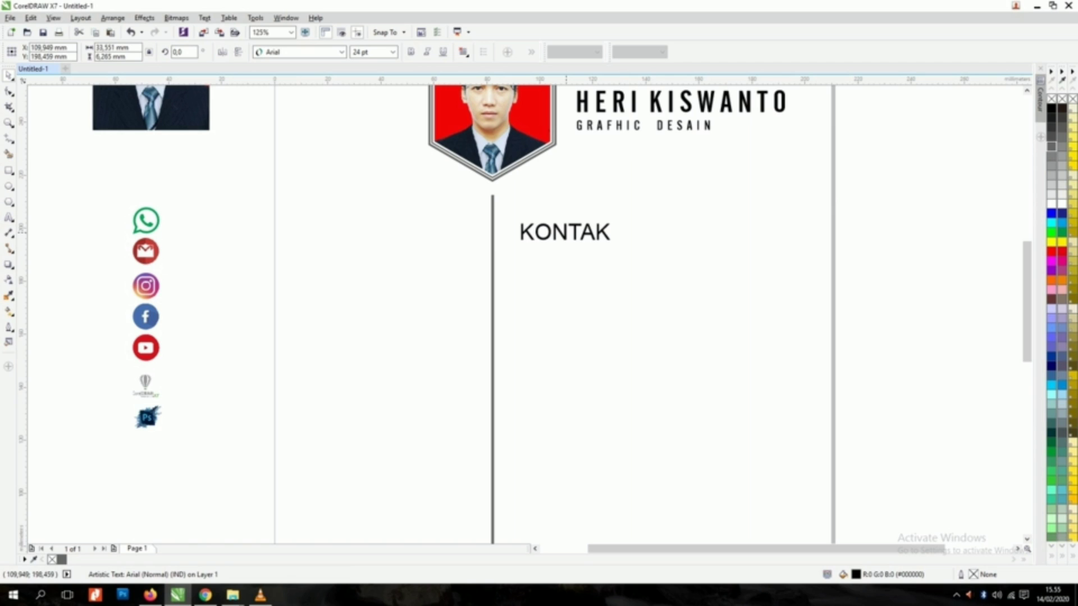
Step: Duplicate KONTAK to the right, shrink the copy and start typing the street address into it
drag(576, 232, 578, 232)
right_click(578, 231)
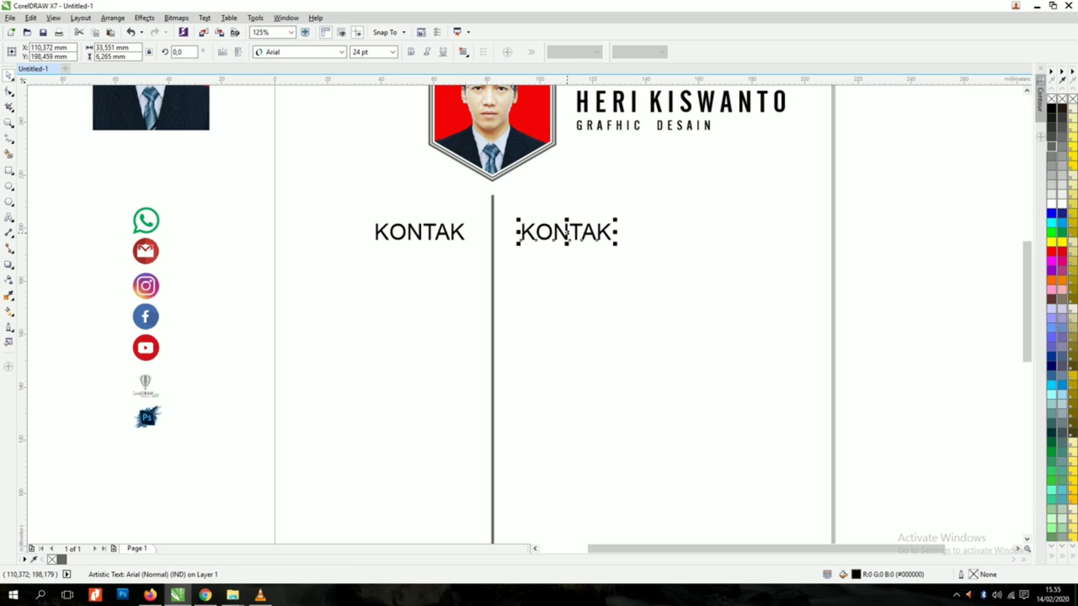
drag(616, 244, 540, 216)
scroll(553, 228, up, 1)
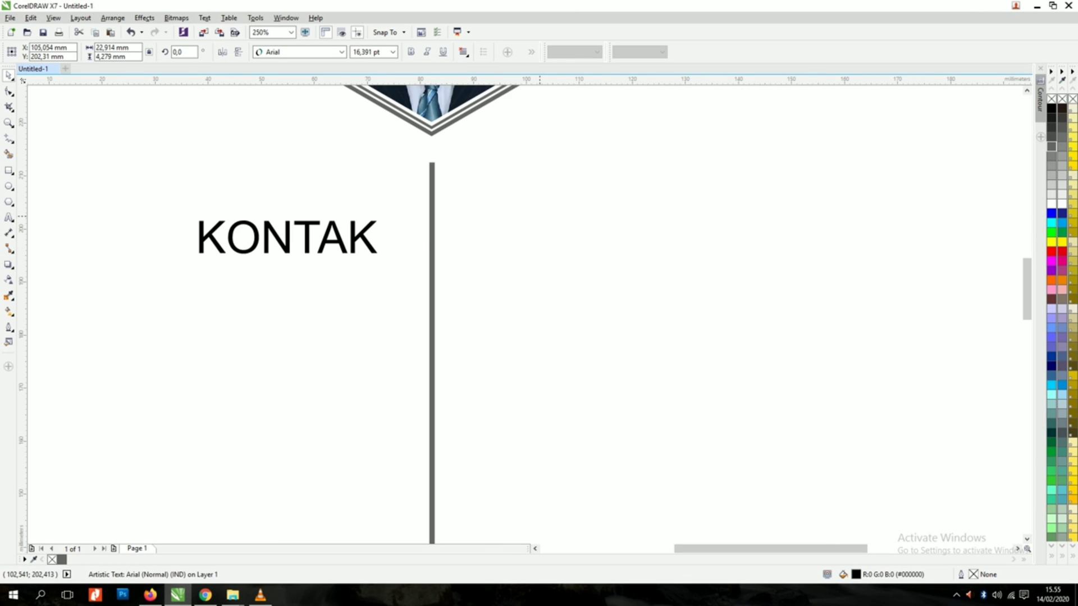
key(F8)
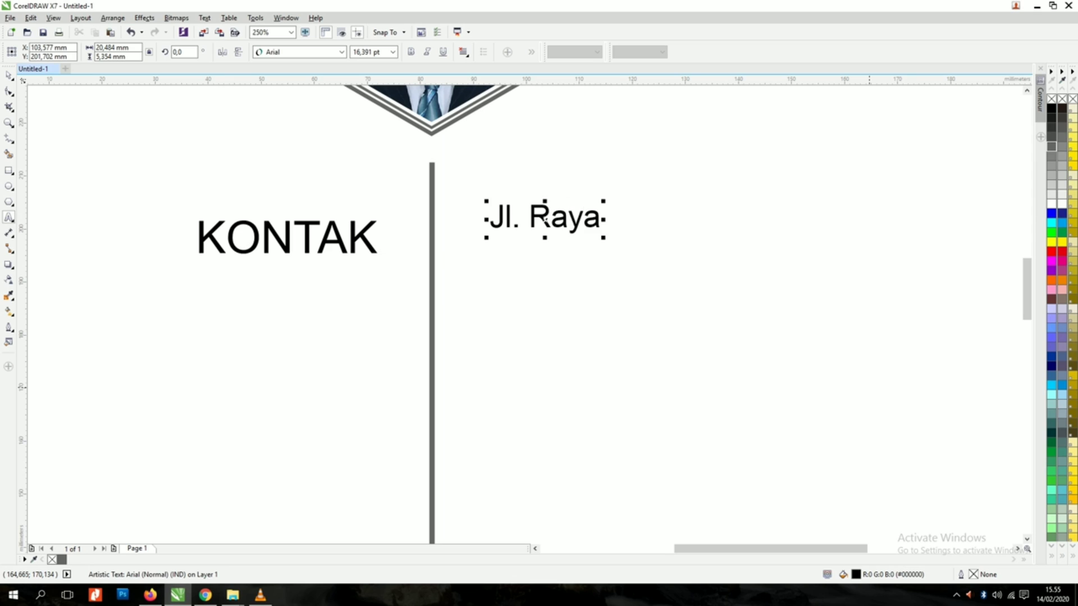
Step: Finish typing the two-line street address, correcting the typos
click(530, 218)
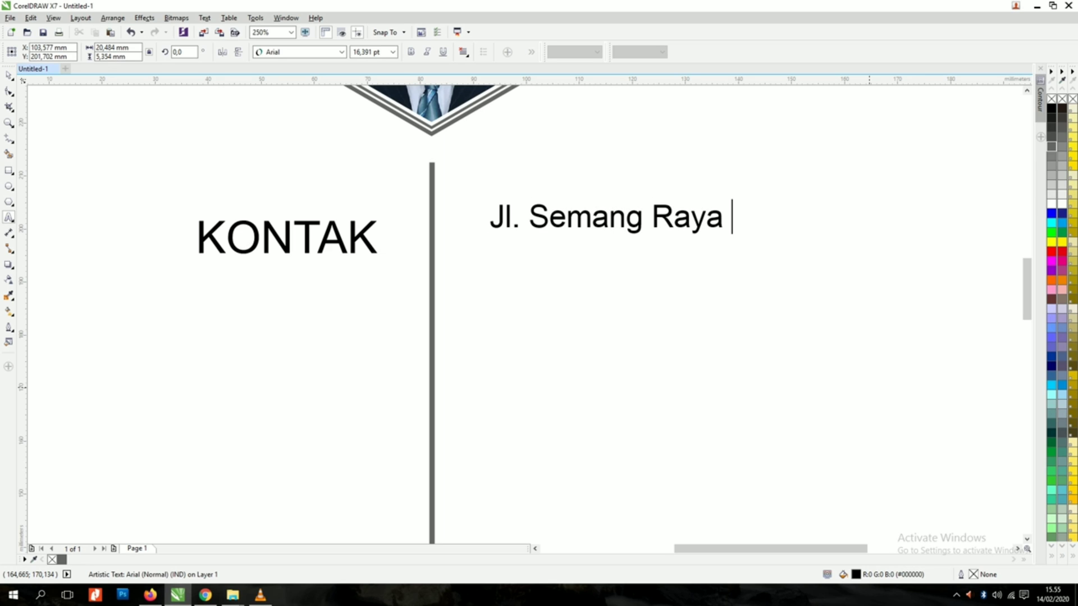
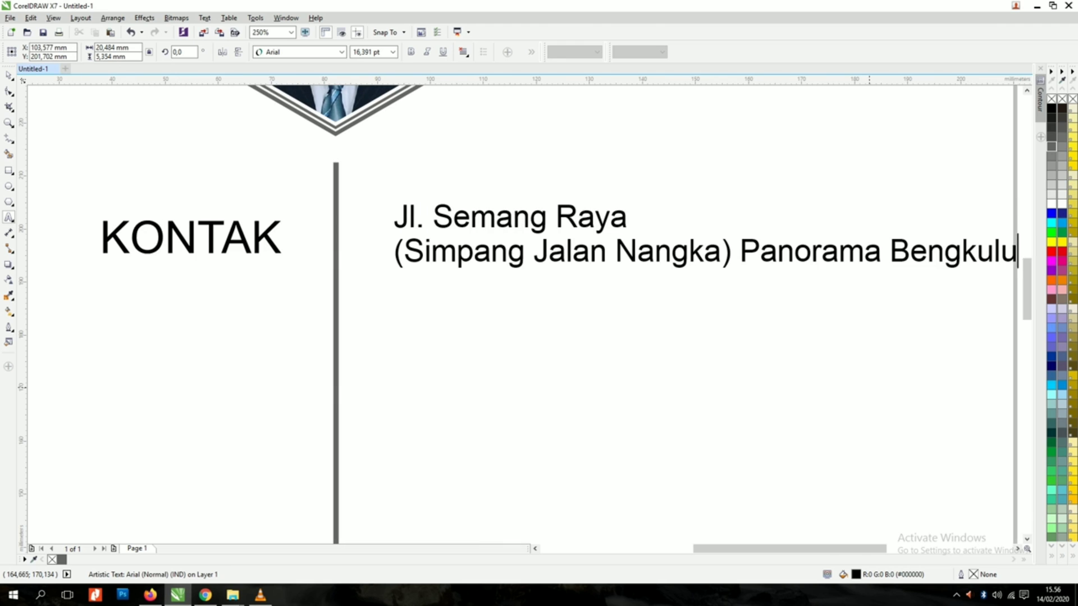
key(ctrl+space)
Step: Shrink the address text to about 11.5 pt and move the WhatsApp icon beneath it
scroll(598, 331, down, 2)
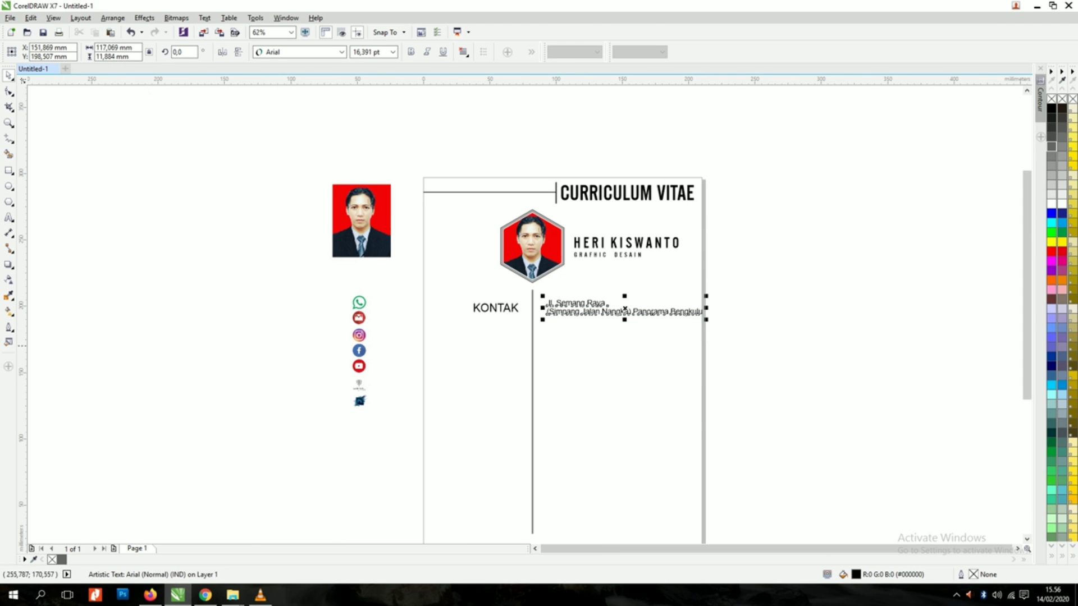
drag(706, 320, 660, 315)
scroll(578, 316, up, 2)
drag(500, 269, 484, 279)
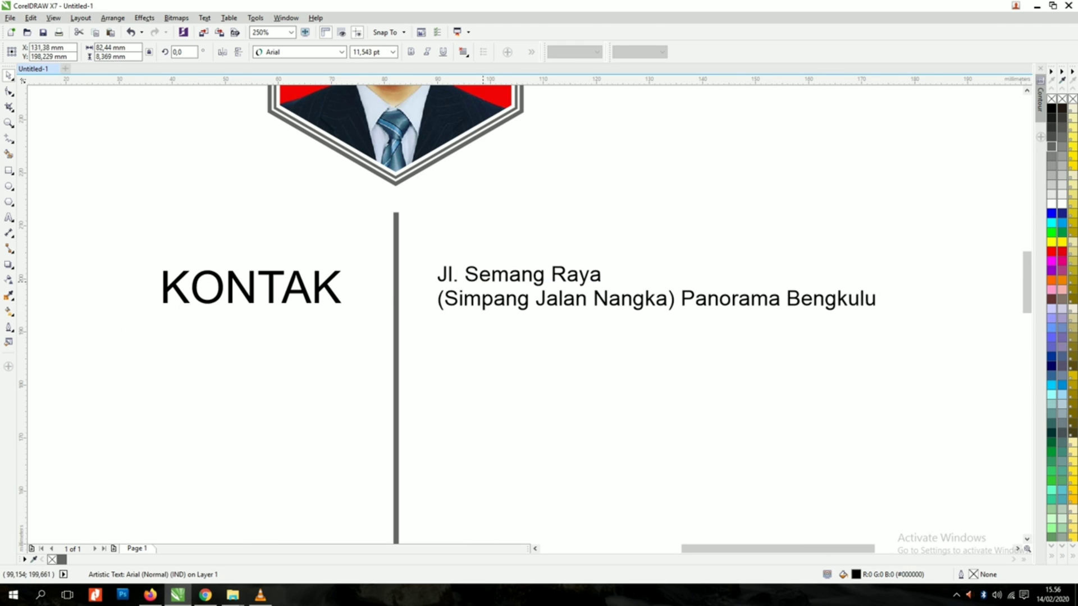
scroll(520, 318, down, 1)
drag(112, 291, 485, 333)
scroll(496, 344, up, 1)
Step: Copy the address text beside the WhatsApp icon and replace it with the contact phone number
drag(516, 248, 565, 322)
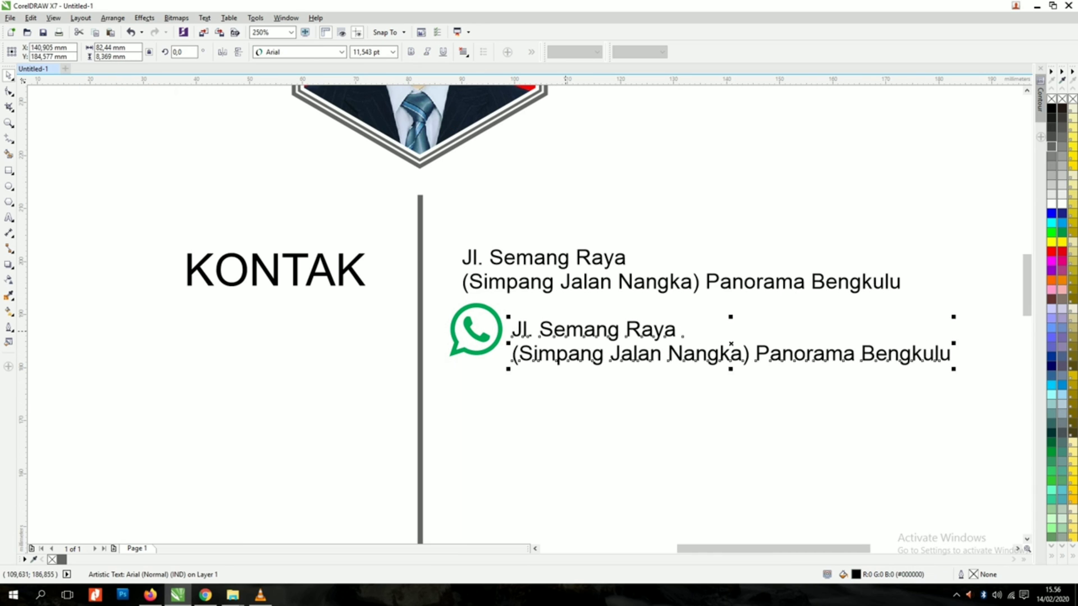
double_click(566, 321)
key(ctrl+a)
text(0852)
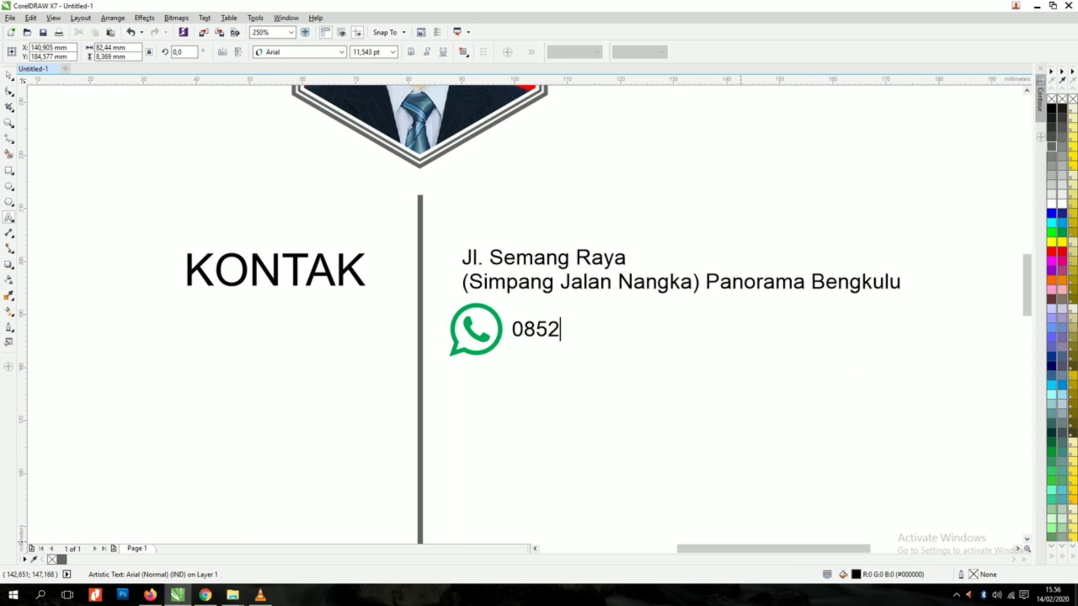
text( 73xx xxxx)
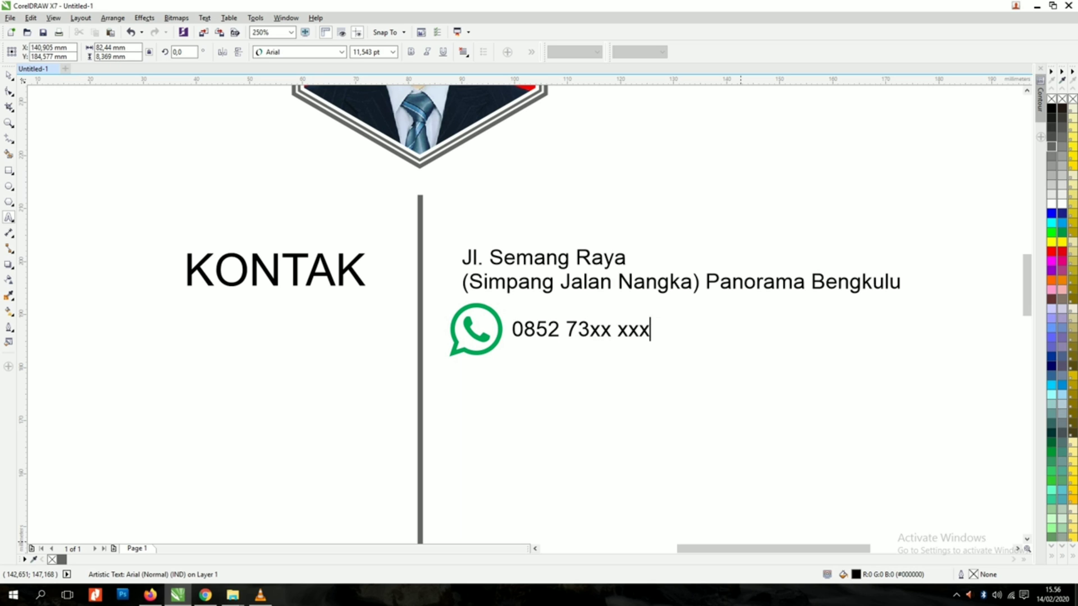
key(F6)
key(space)
Step: Place a duplicate of the KONTAK heading directly below the original
scroll(447, 265, down, 2)
click(407, 272)
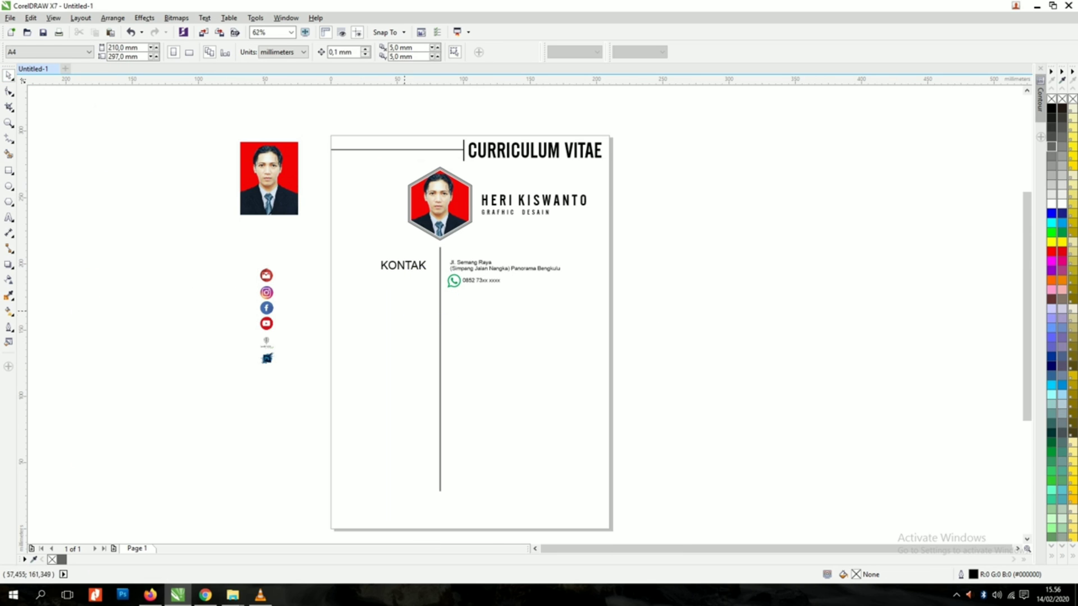
drag(410, 262, 409, 298)
right_click(410, 298)
Step: Retype the duplicated KONTAK heading as 'SOSIAL' in capitals
scroll(410, 299, up, 2)
double_click(425, 307)
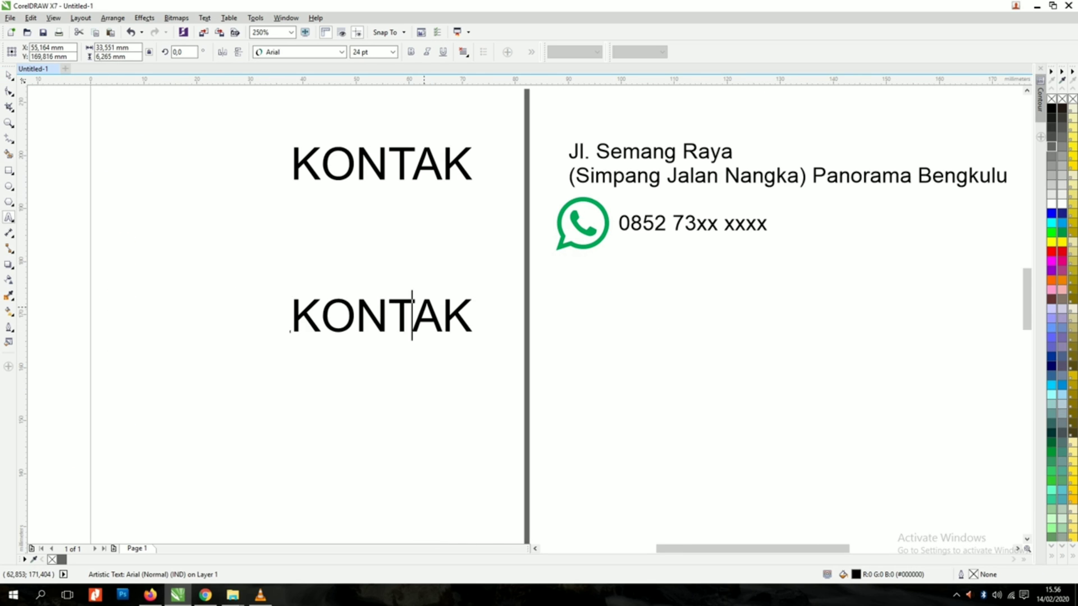
key(ctrl+a)
text(sosial)
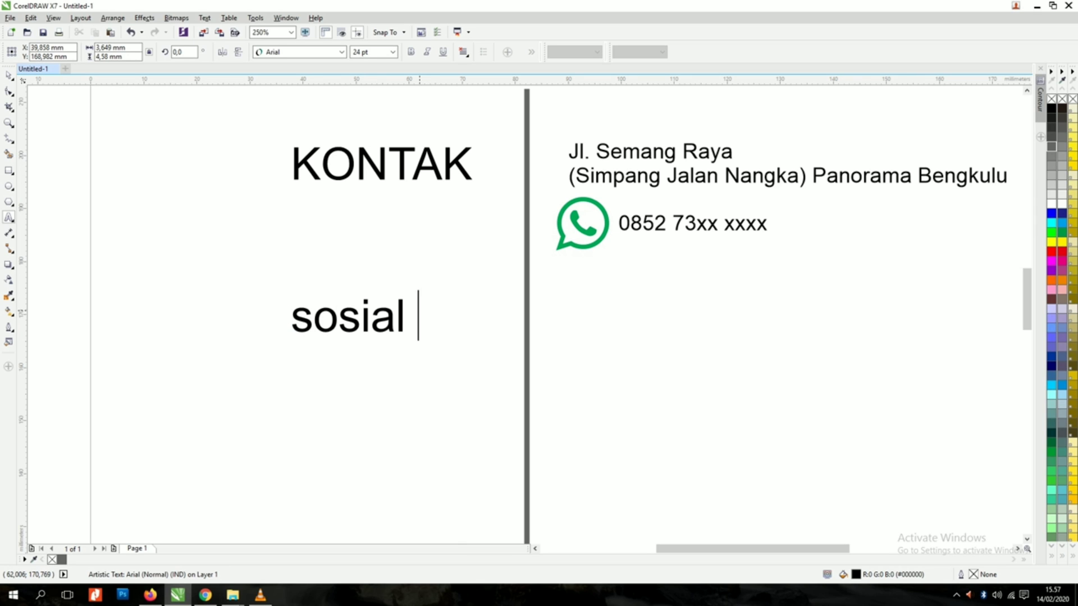
key(ctrl+a)
text(SOSIAL)
key(ctrl+space)
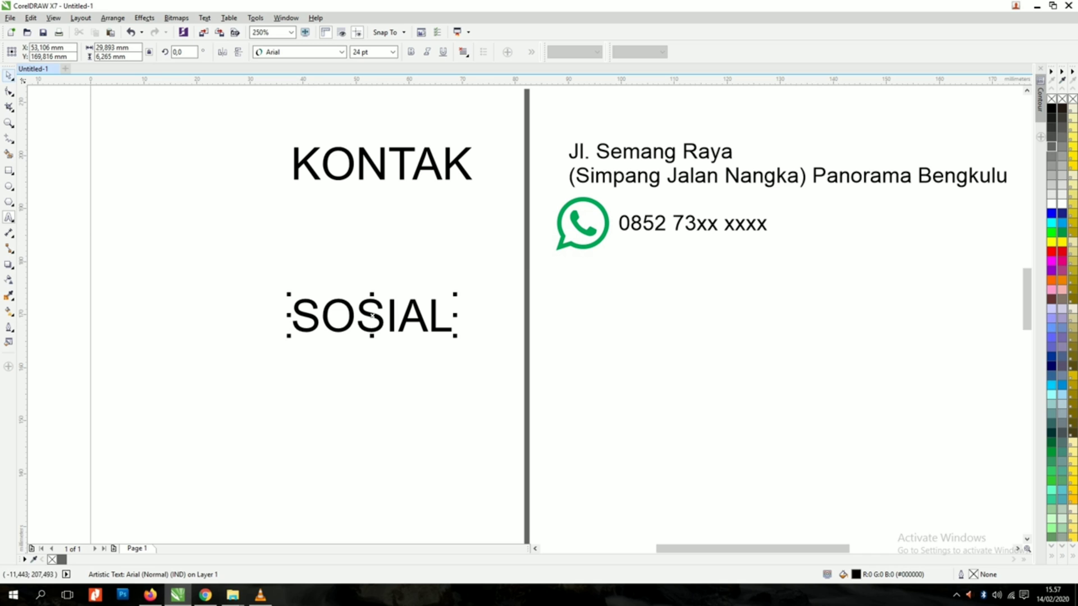
Step: Right-align the SOSIAL heading with KONTAK
click(8, 76)
drag(208, 115, 595, 352)
key(r)
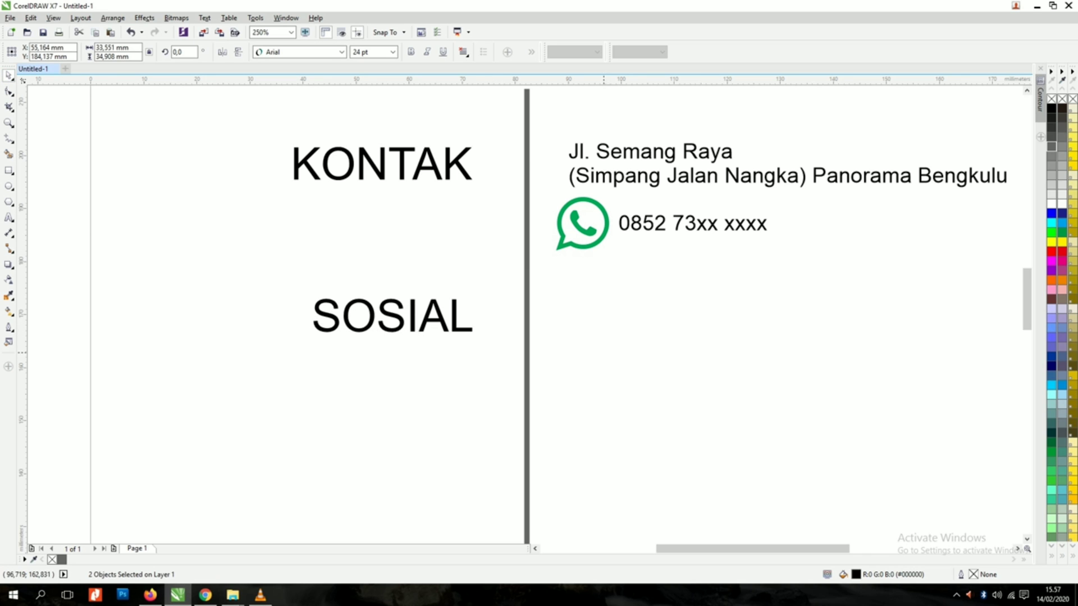
click(604, 352)
scroll(461, 308, down, 2)
scroll(511, 279, up, 2)
Step: Copy the address beside SOSIAL and replace it with four colon-prefixed lines: social account names and an e-mail address
drag(487, 240, 534, 403)
right_click(534, 402)
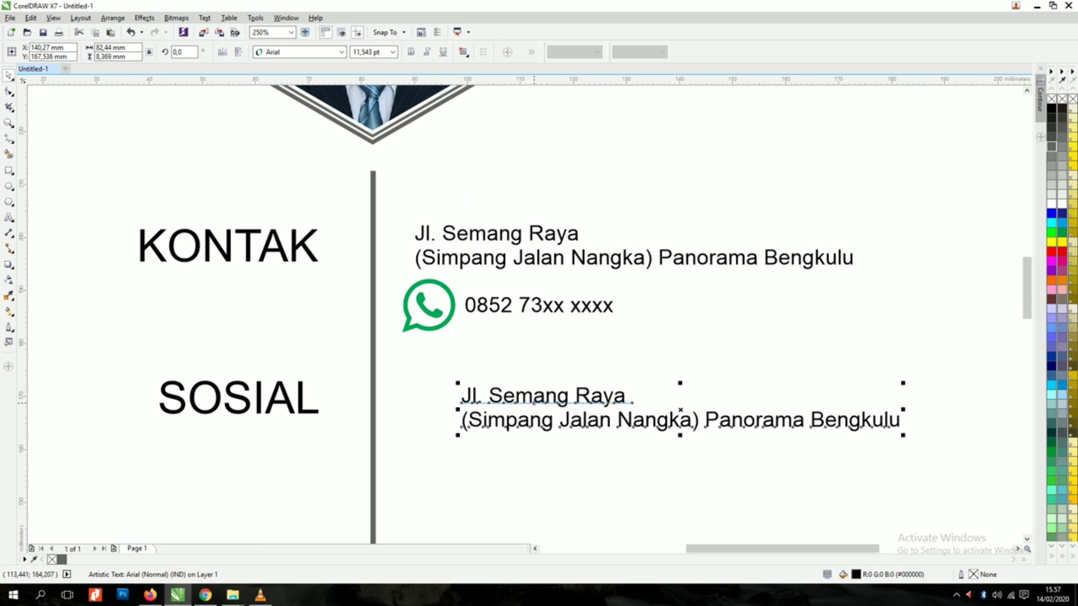
double_click(534, 393)
key(ctrl+a)
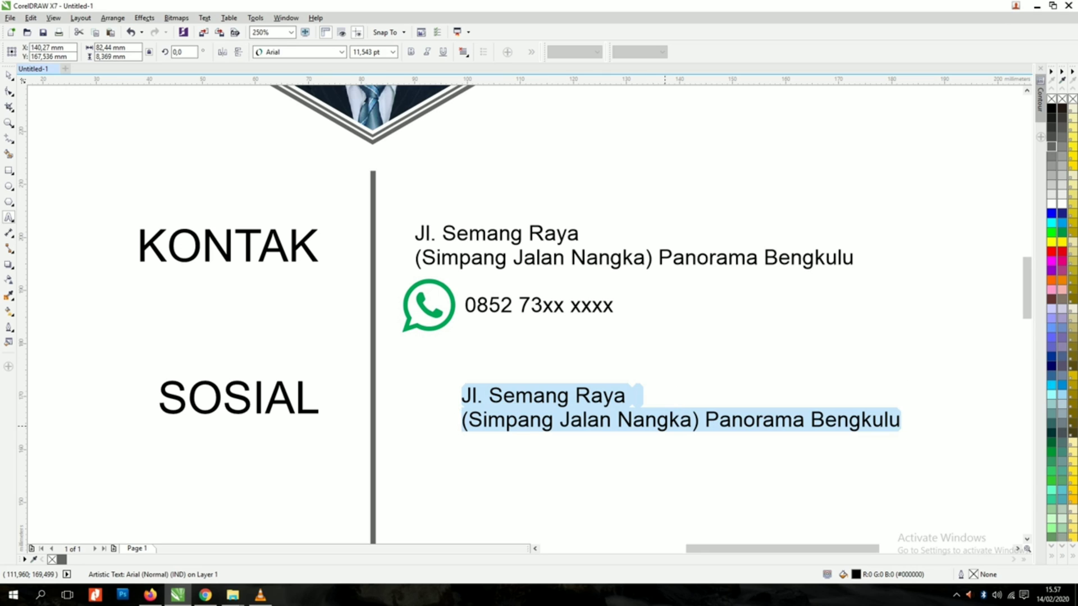
text(: hERI)
key(BackSpace)
key(BackSpace)
key(BackSpace)
key(BackSpace)
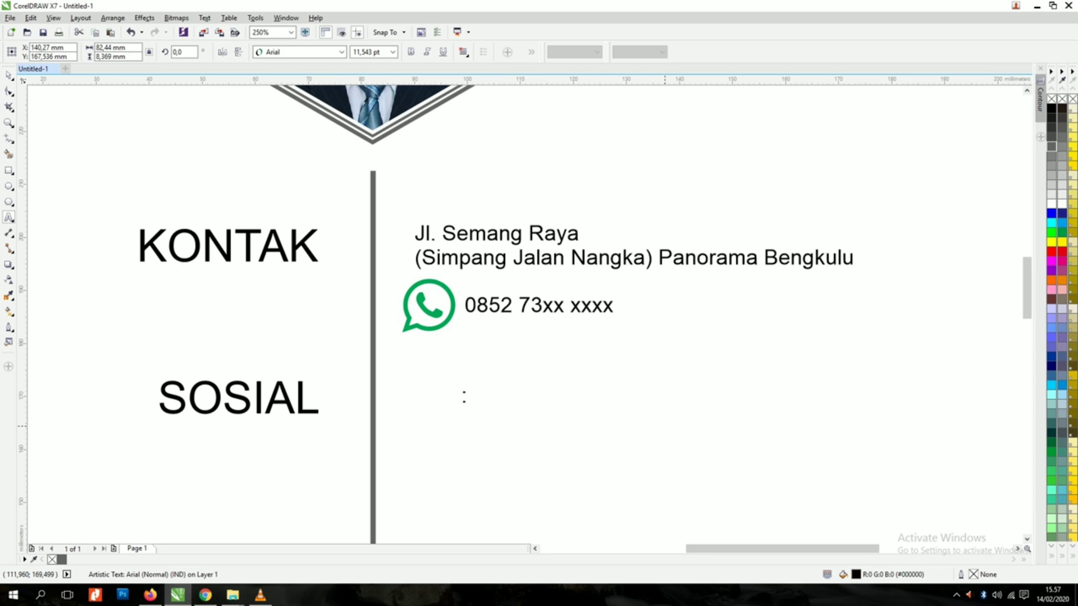
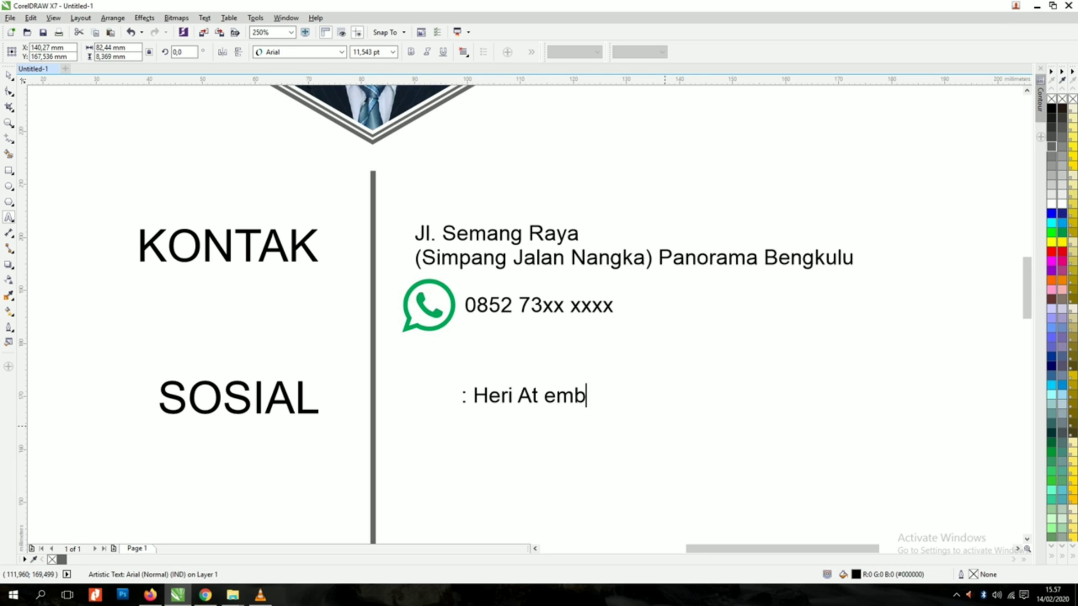
text(Embun)
key(Return)
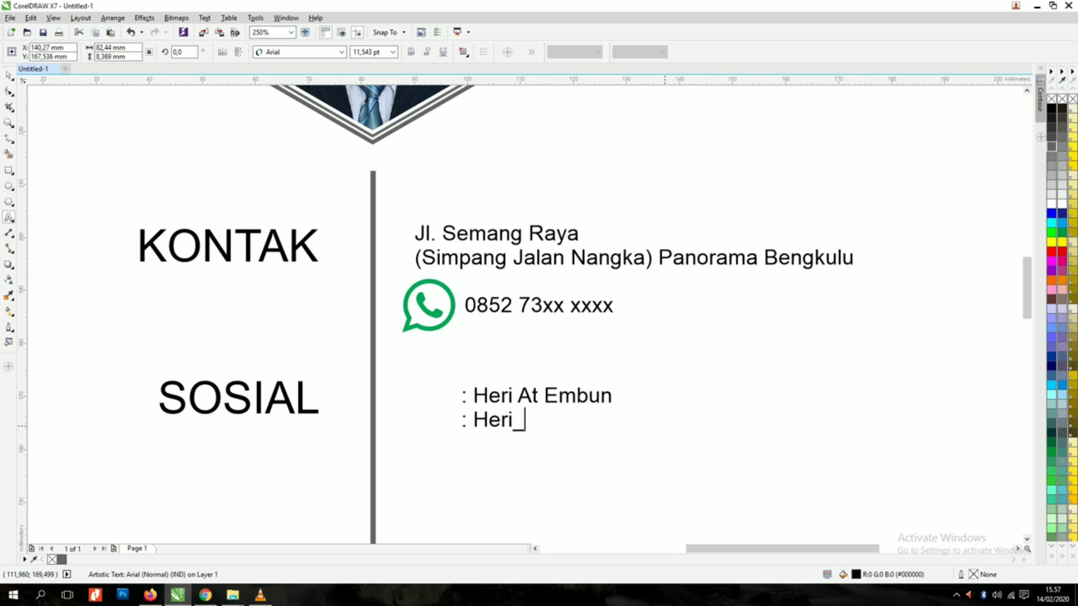
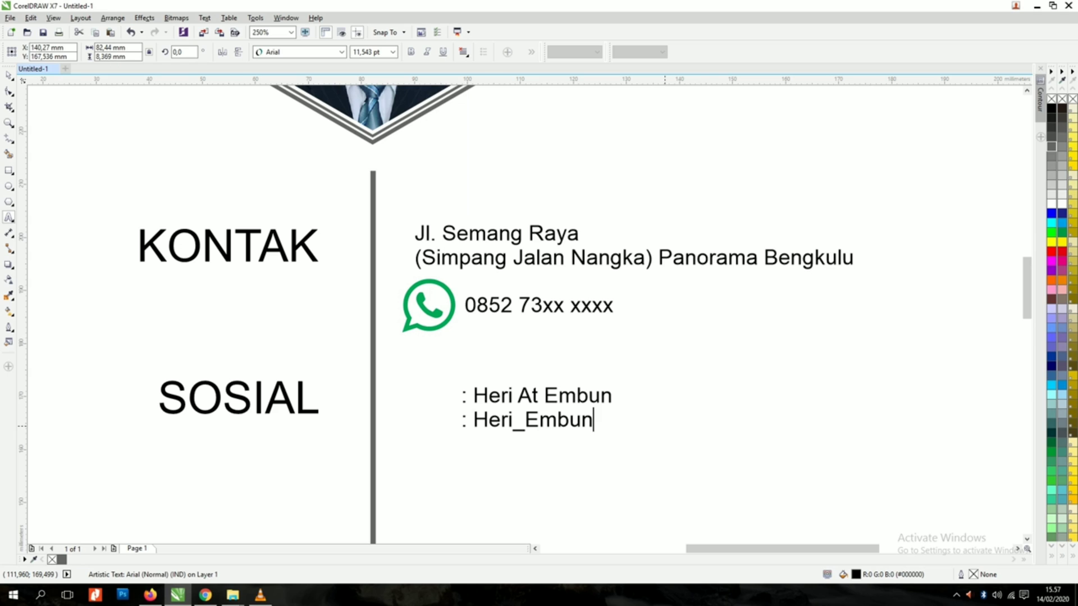
text(: Embun Channel87 )
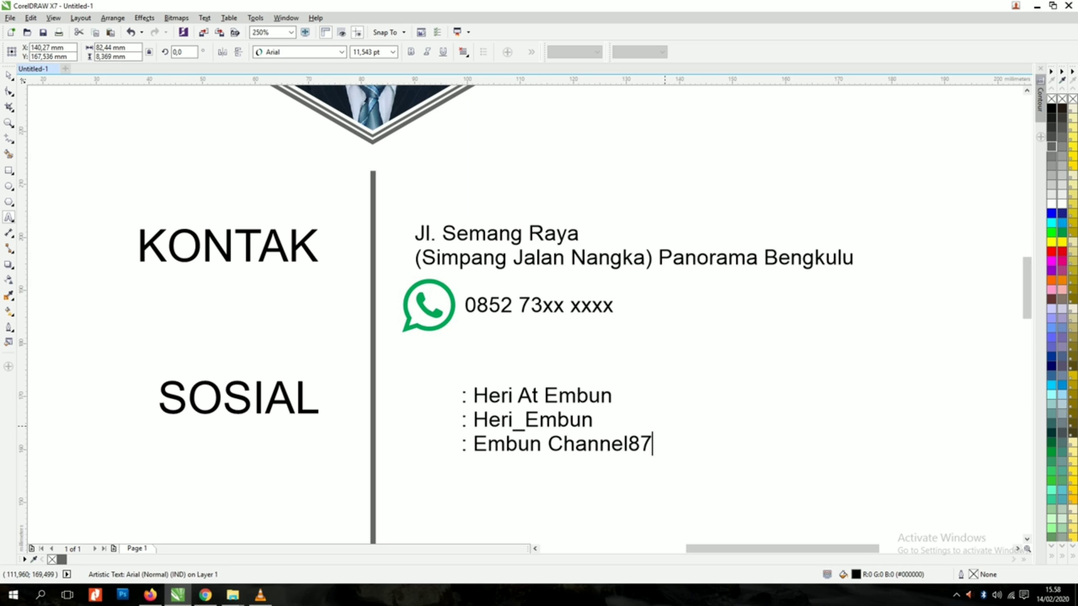
text(: xxxxxxGmail.com)
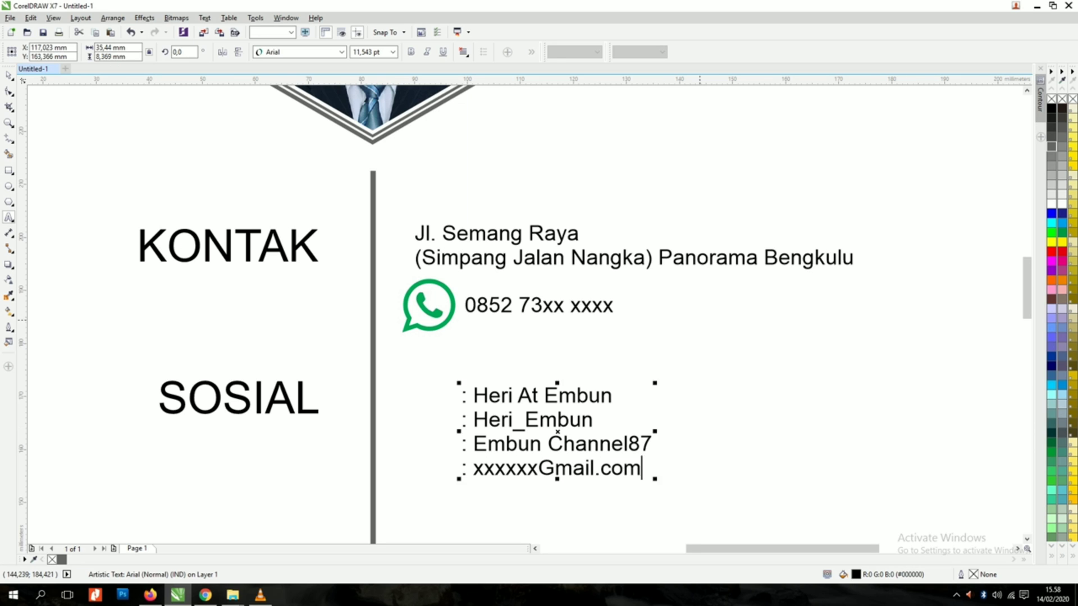
scroll(632, 353, down, 2)
Step: Move the Facebook, Instagram, YouTube and Gmail icons beside the social account lines
scroll(599, 384, up, 1)
click(9, 76)
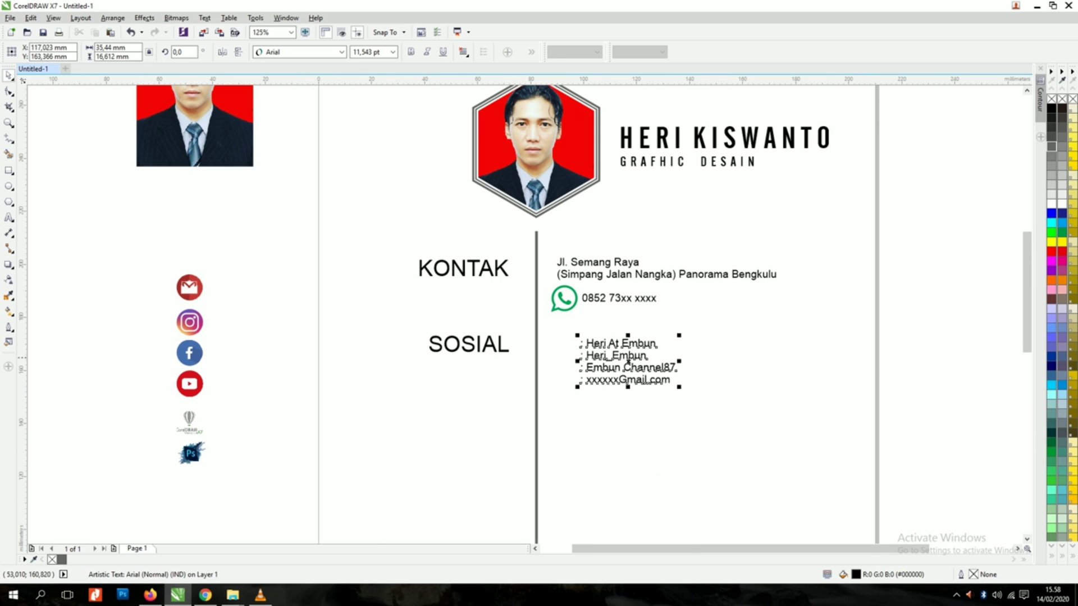
drag(197, 353, 574, 341)
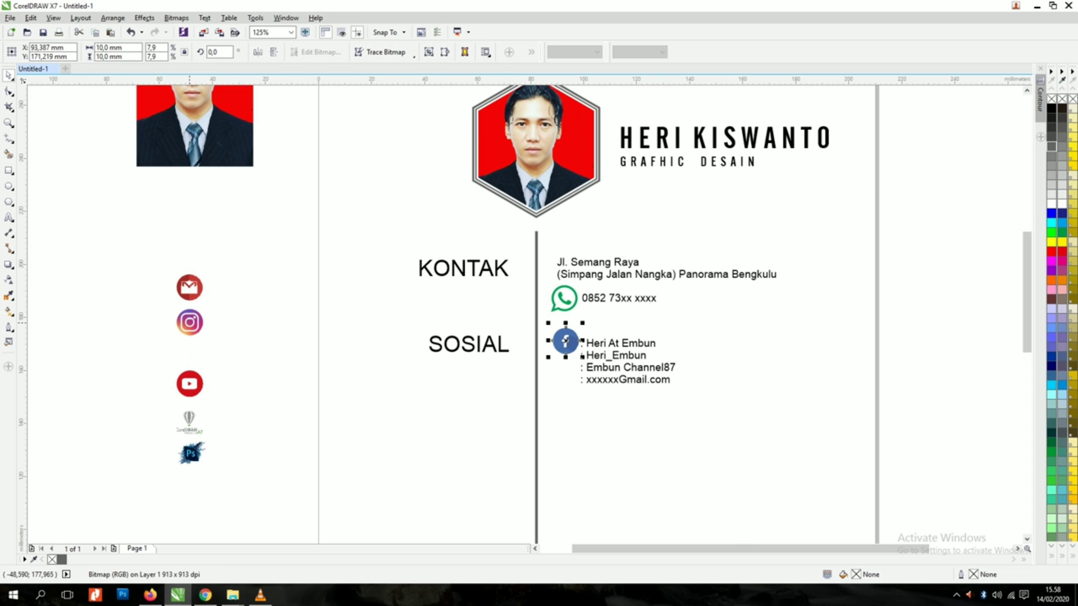
drag(190, 322, 565, 373)
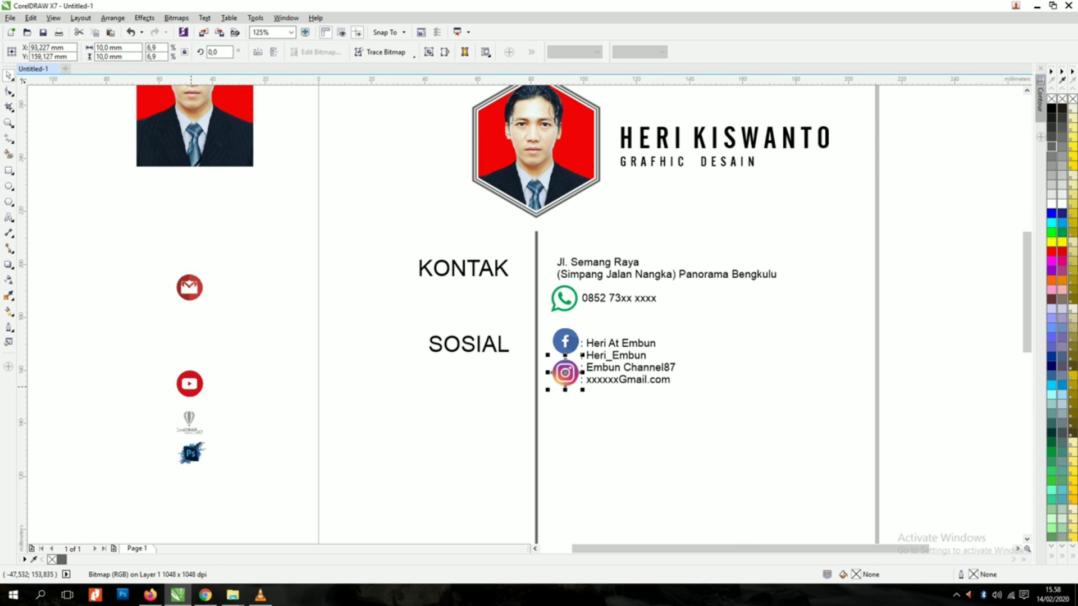
drag(190, 287, 278, 383)
drag(190, 384, 566, 404)
drag(278, 382, 566, 437)
Step: Shrink the four social icons and the WhatsApp icon to a matching small size
drag(542, 319, 569, 390)
scroll(583, 356, up, 1)
mouse_move(536, 346)
mouse_down()
mouse_move(562, 346)
mouse_move(558, 364)
mouse_move(555, 352)
mouse_up()
click(537, 236)
drag(514, 271, 554, 238)
click(710, 431)
Step: Move the account text beside the icons and widen its line spacing to match them
drag(594, 330, 589, 314)
key(F10)
drag(571, 399, 569, 421)
scroll(569, 421, down, 2)
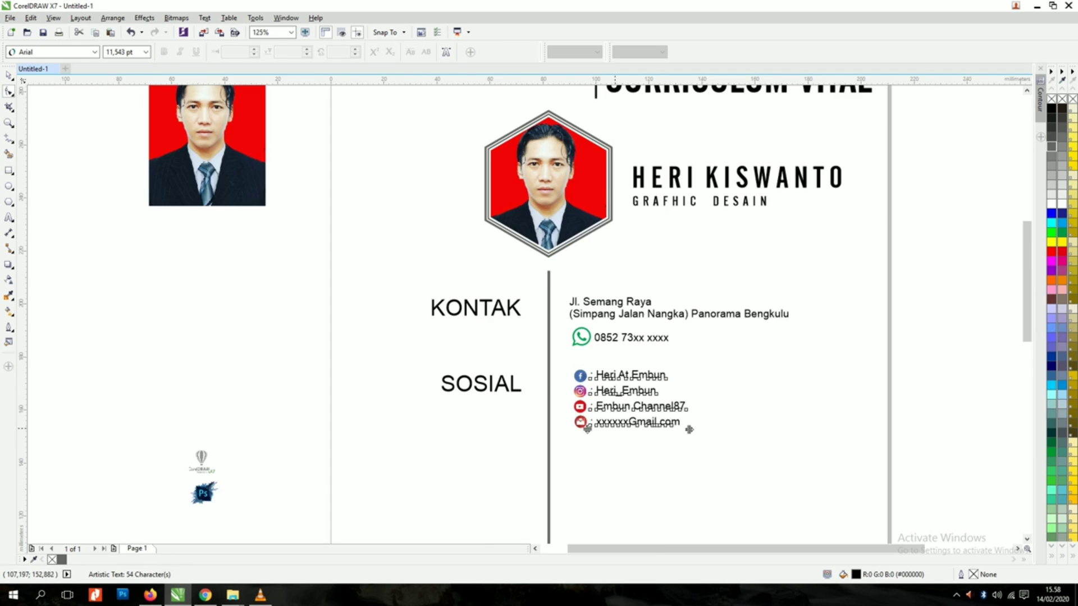
click(9, 75)
click(692, 478)
Step: Fix the e-mail address by replacing the capital G with '@g'
double_click(637, 422)
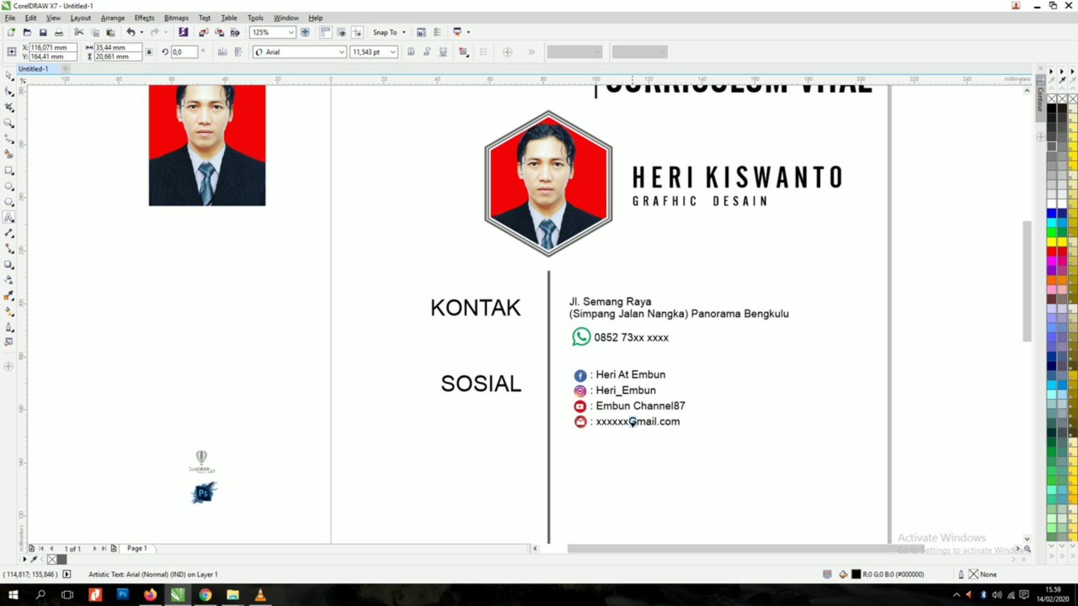
key(BackSpace)
text(@g)
click(8, 75)
click(774, 483)
drag(728, 536, 764, 421)
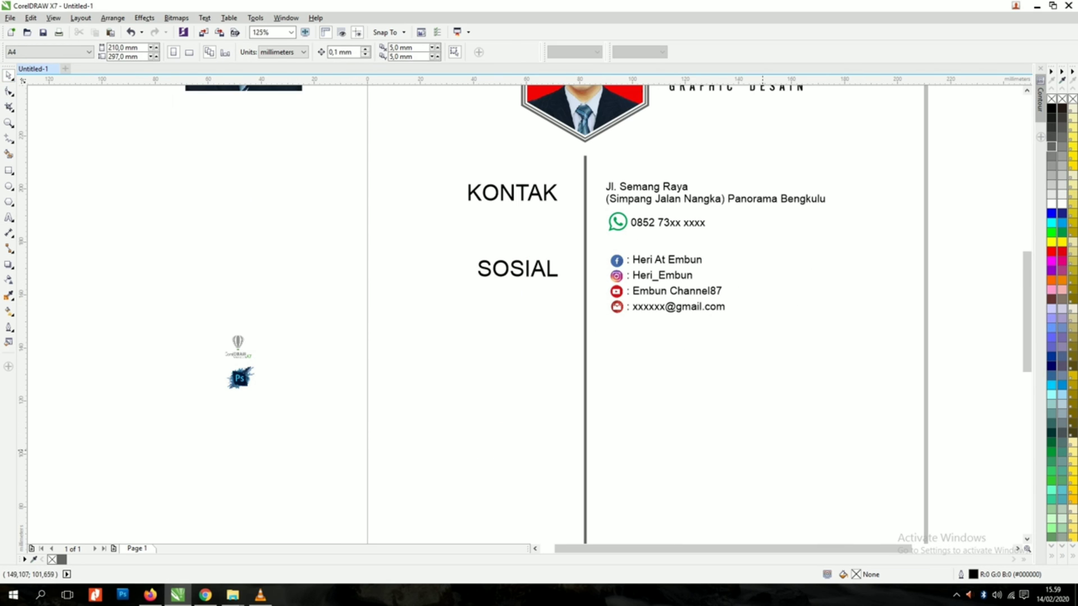
Step: Copy the SOSIAL heading lower down and retype it as 'PENDIDIKAN' / 'FORMAL' on two lines
drag(545, 276, 546, 339)
right_click(545, 339)
double_click(546, 339)
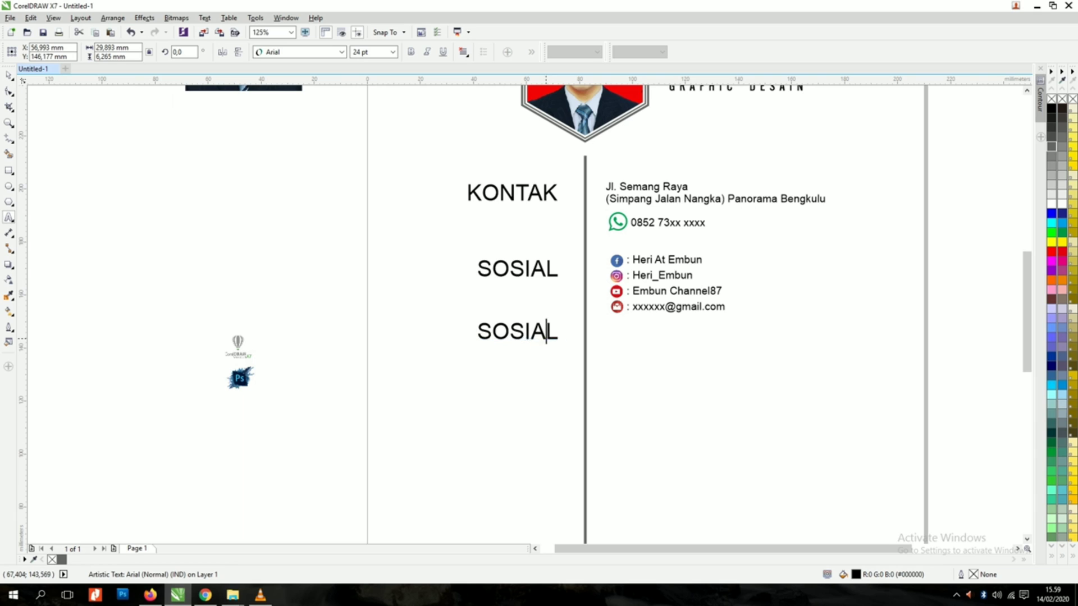
key(ctrl+a)
text(PENDIDIKAN)
key(Return)
text(FO)
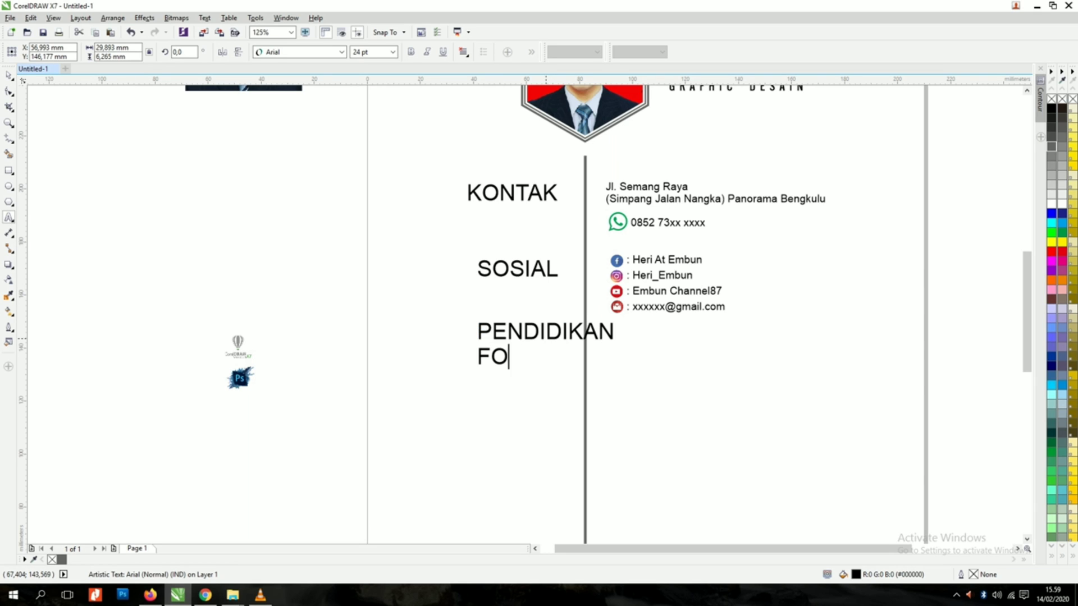
text(RMAL)
Step: Right-align the PENDIDIKAN FORMAL text and line its right edge up with SOSIAL
key(ctrl+a)
click(463, 51)
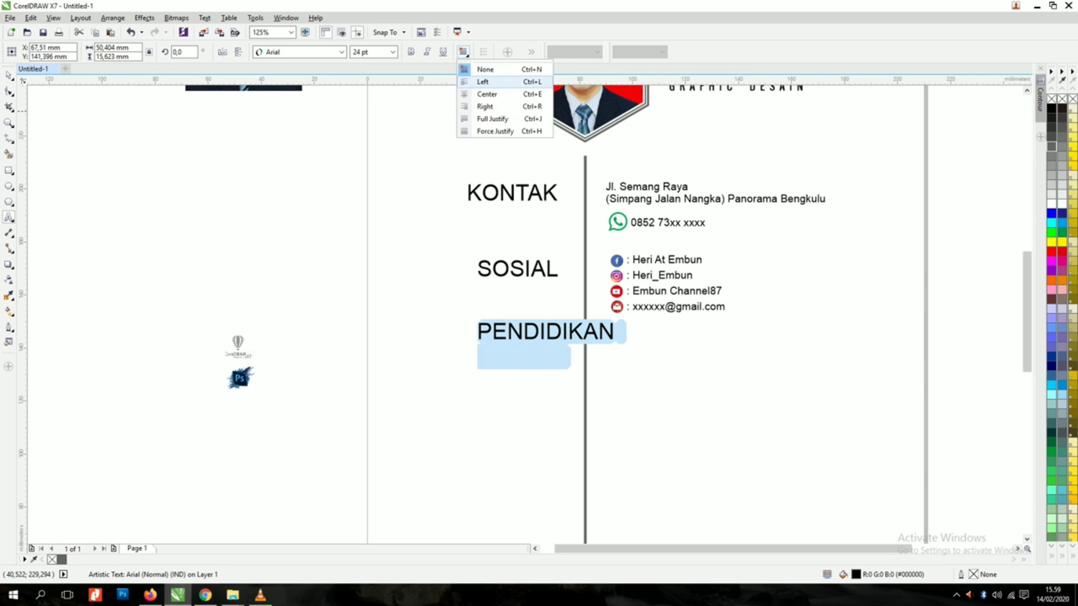
click(493, 105)
click(9, 76)
shift+click(550, 274)
click(654, 337)
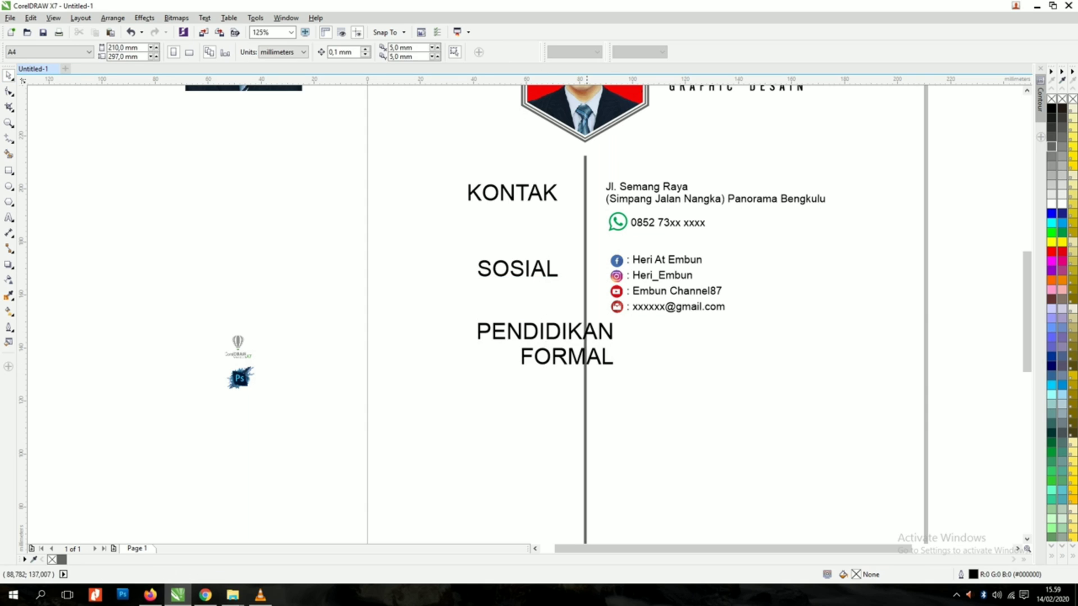
click(606, 333)
shift+click(551, 274)
key(r)
click(653, 337)
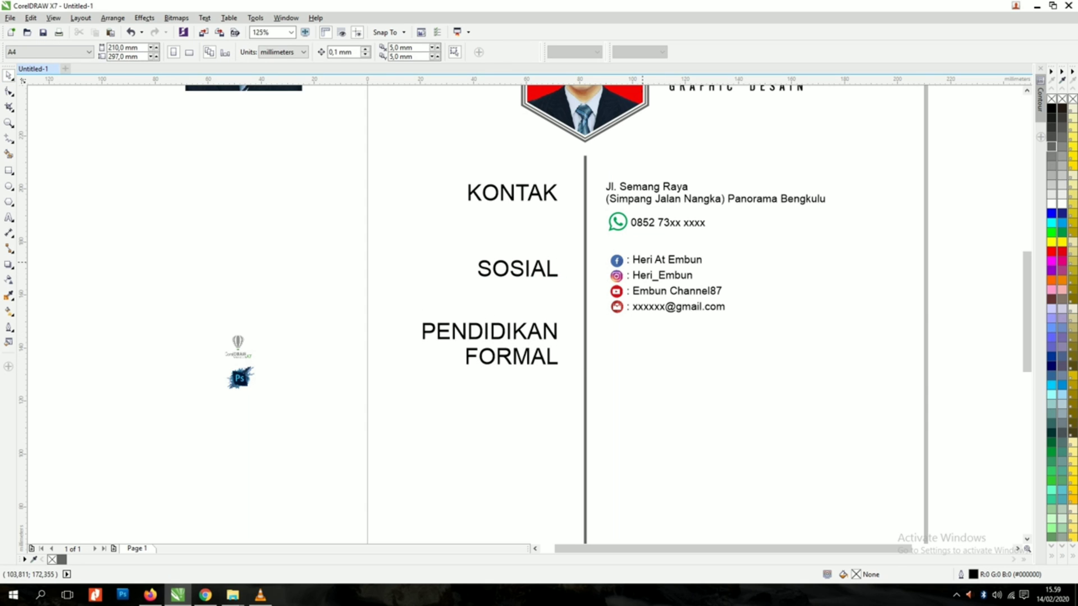
Step: Copy the account text beside the new heading and retype it as the school list, e.g. 'MI TALANG EMPAT' with years
drag(643, 263, 626, 334)
right_click(626, 334)
drag(550, 333, 550, 346)
drag(627, 335, 627, 344)
double_click(627, 345)
key(ctrl+a)
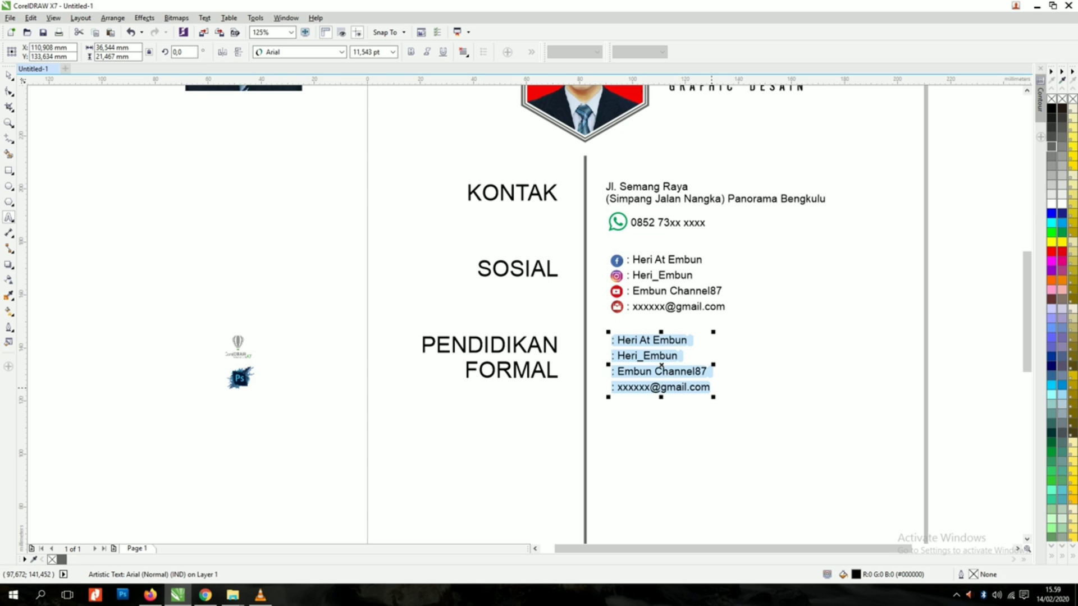
text(MI )
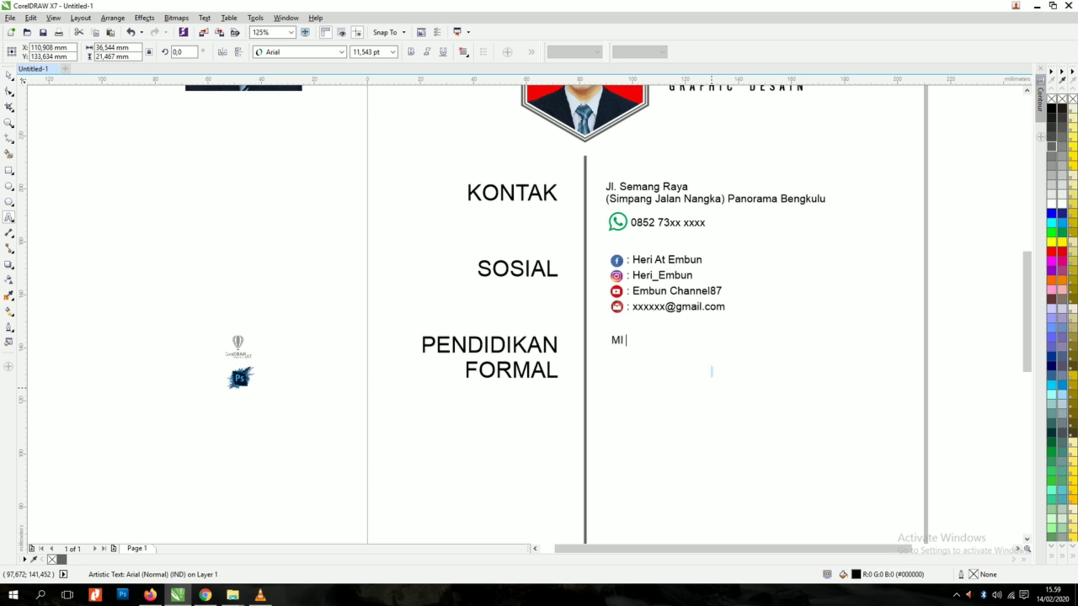
text(TALANG)
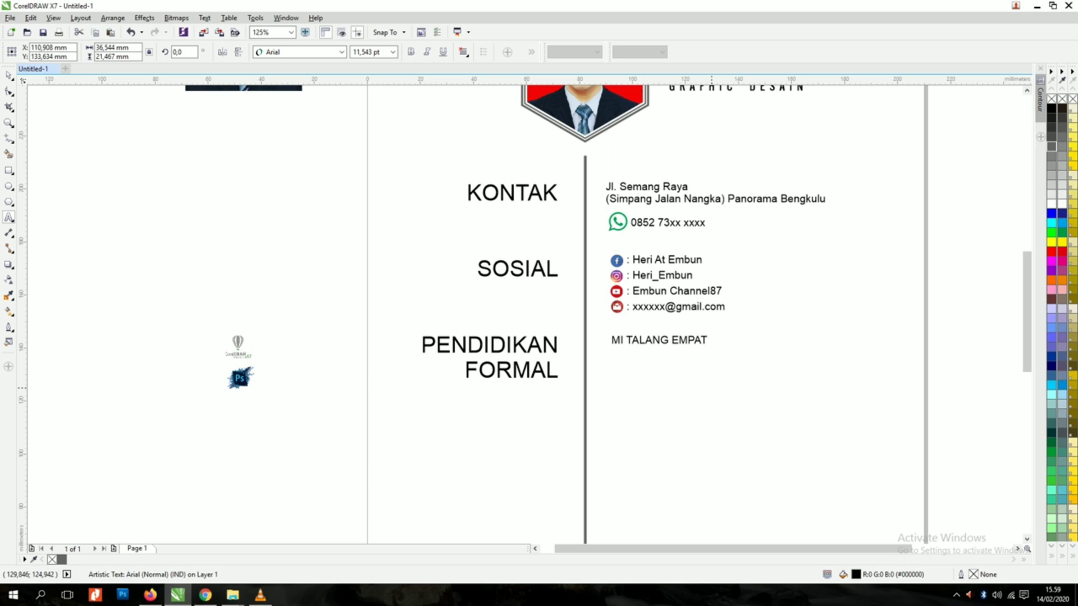
text( EMPAT)
key(Return)
text(20xx)
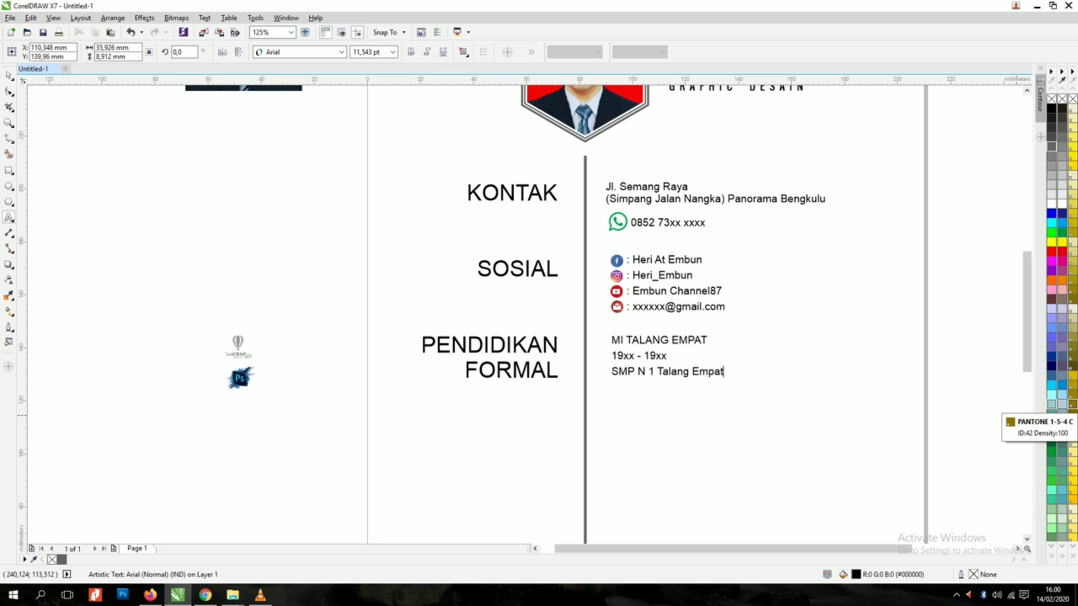
text(xx - 20xx)
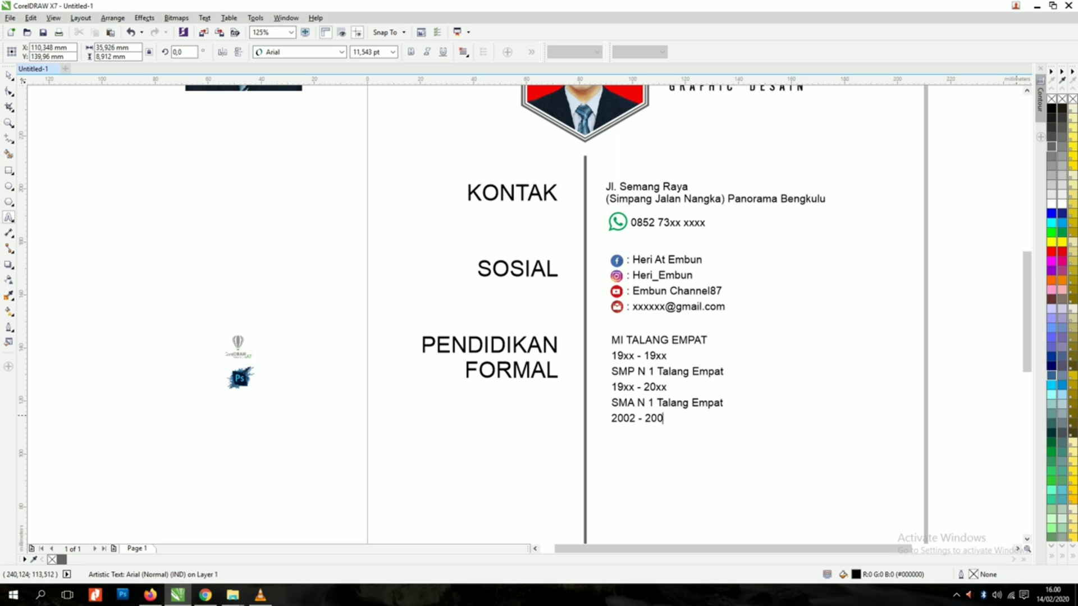
Step: Make the school names bold while keeping the three year ranges regular
key(ctrl+a)
key(ctrl+b)
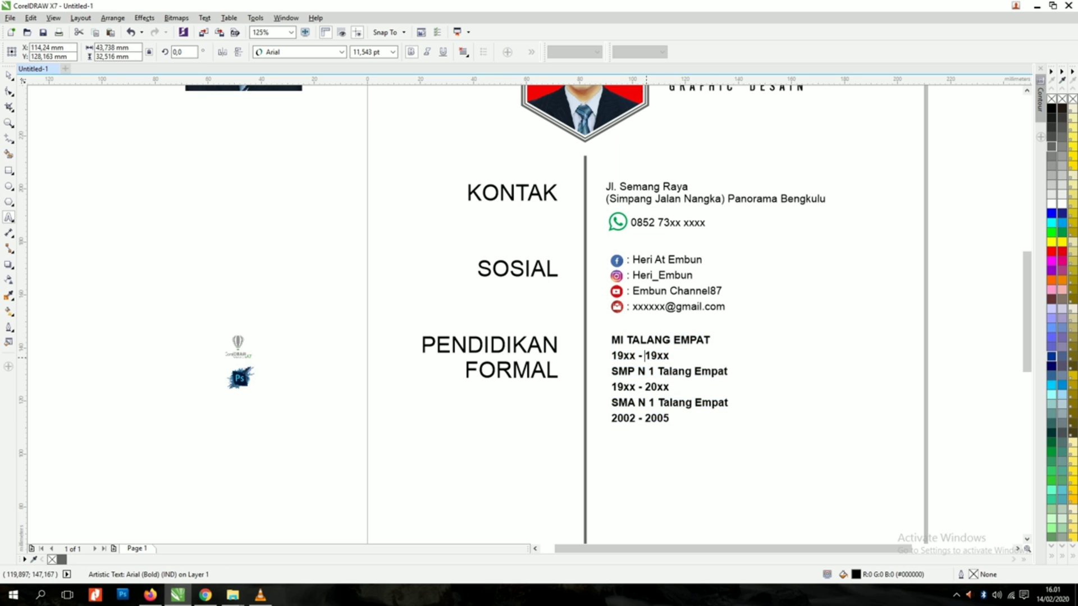
drag(624, 355, 669, 356)
key(ctrl+b)
drag(612, 387, 668, 387)
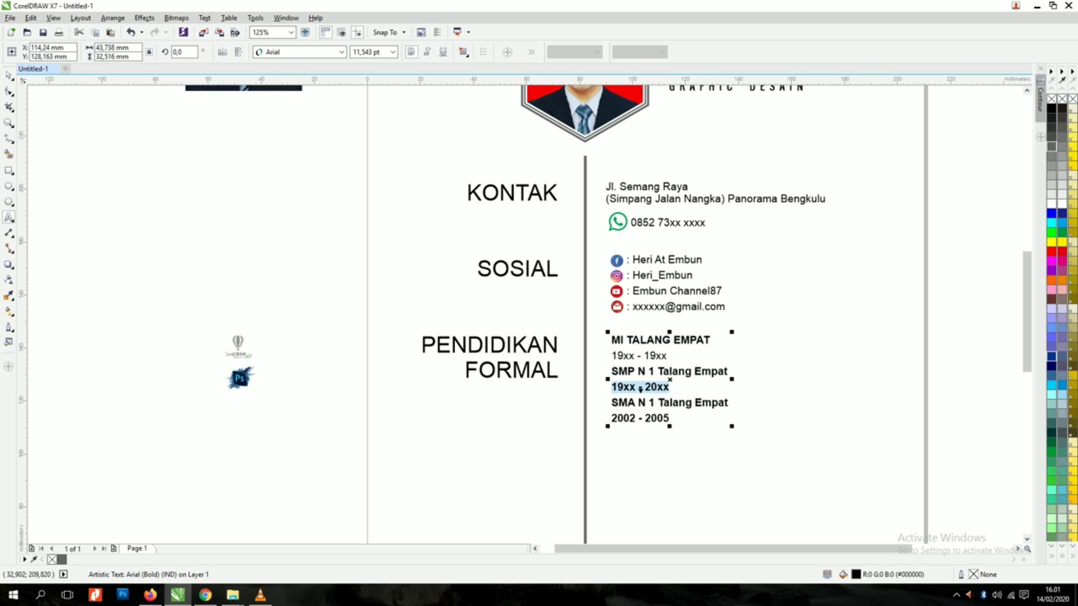
key(ctrl+b)
drag(612, 418, 670, 419)
click(411, 52)
Step: Tighten the line spacing of the education list
click(9, 91)
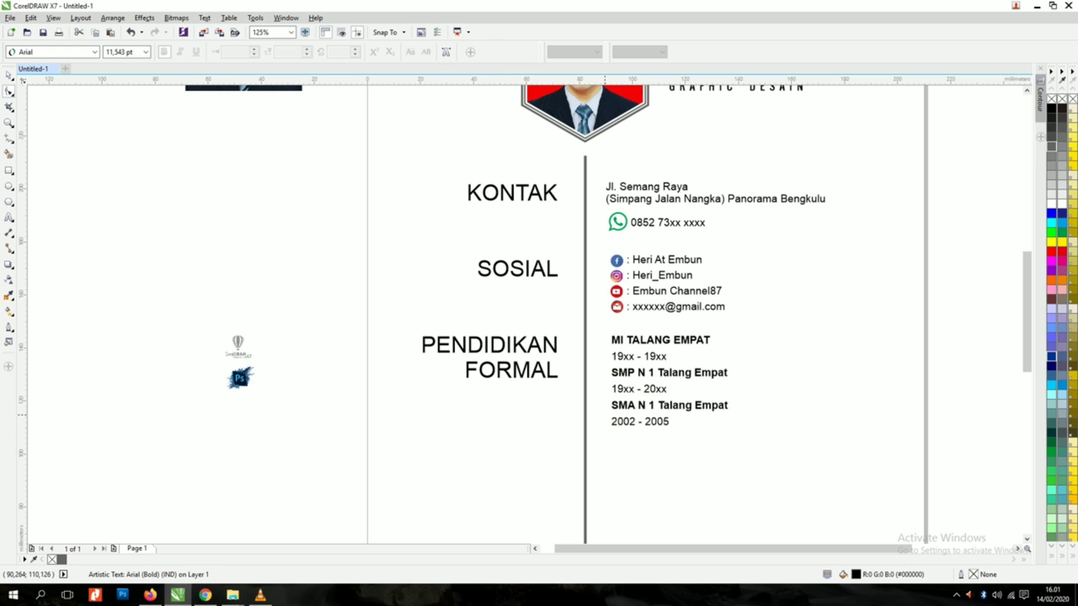
drag(605, 427, 605, 403)
key(space)
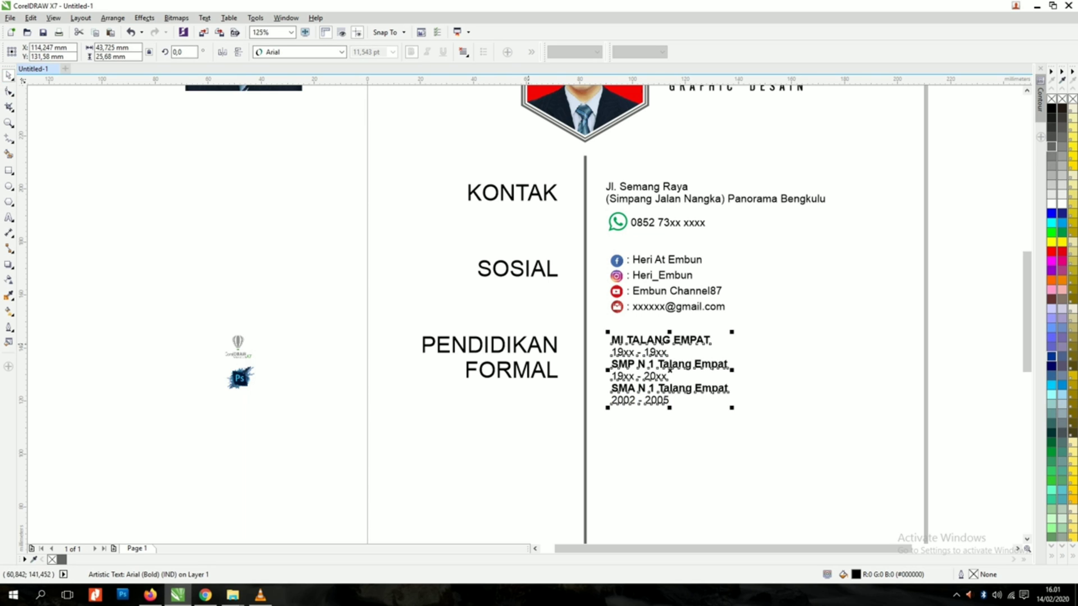
key(Escape)
click(532, 347)
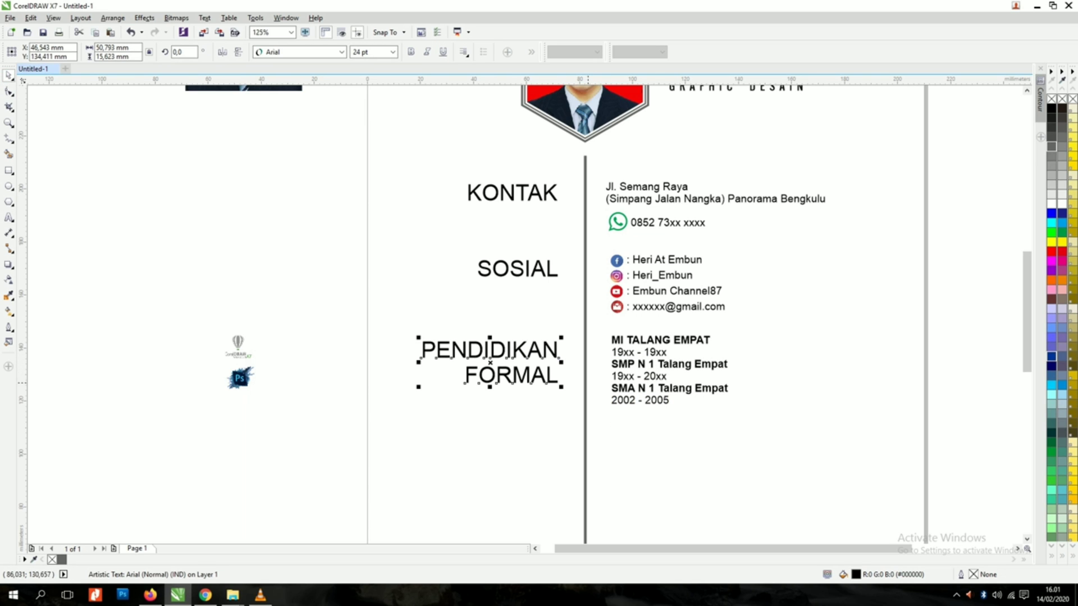
Step: Copy the PENDIDIKAN FORMAL heading lower down and change it to 'PENDIDIKAN NON FORMAL'
drag(548, 380, 548, 481)
right_click(548, 481)
key(Escape)
double_click(544, 474)
click(471, 467)
text(nFORMAL)
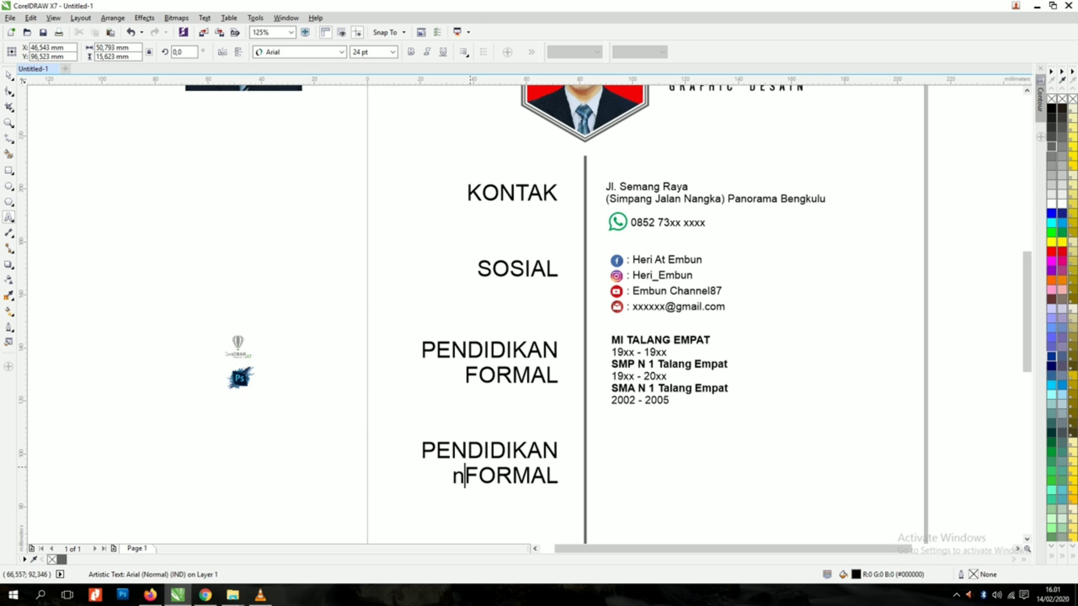
text(o)
key(BackSpace)
key(BackSpace)
text(NON)
key(ctrl+space)
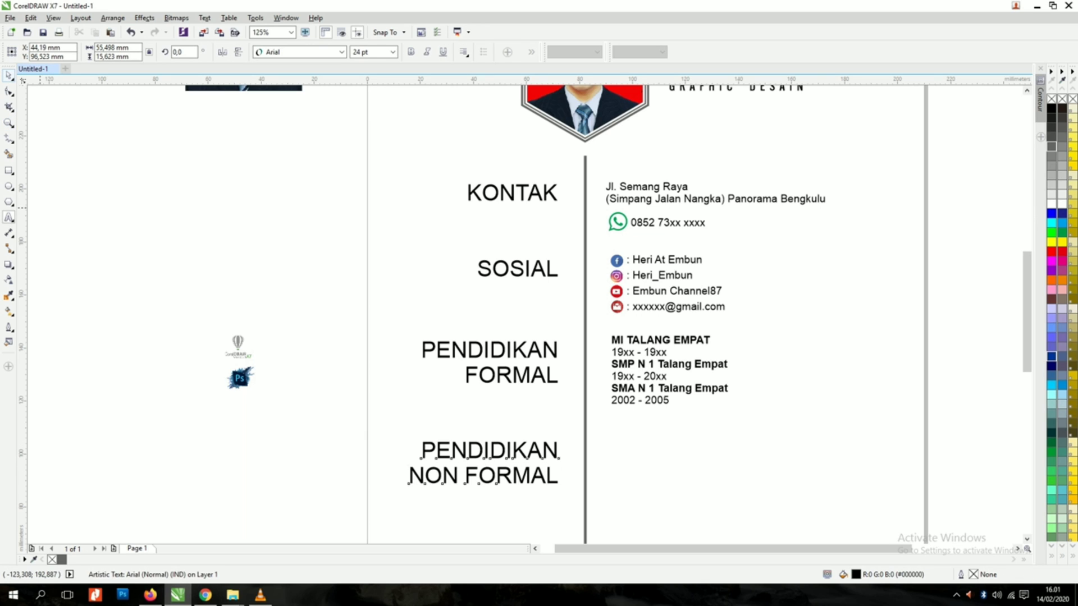
Step: Copy the school list beside it and retype it as 'Desain Grafis Private, 2008 - 2012'
drag(695, 365, 695, 469)
right_click(694, 470)
double_click(695, 469)
key(ctrl+a)
text(dESA)
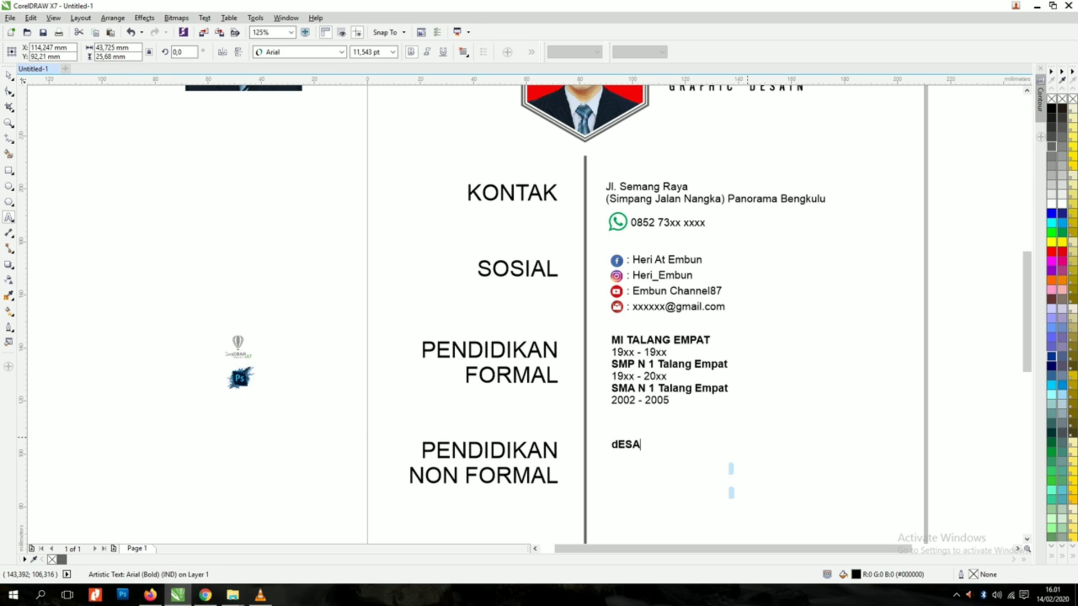
key(BackSpace)
key(BackSpace)
key(BackSpace)
key(BackSpace)
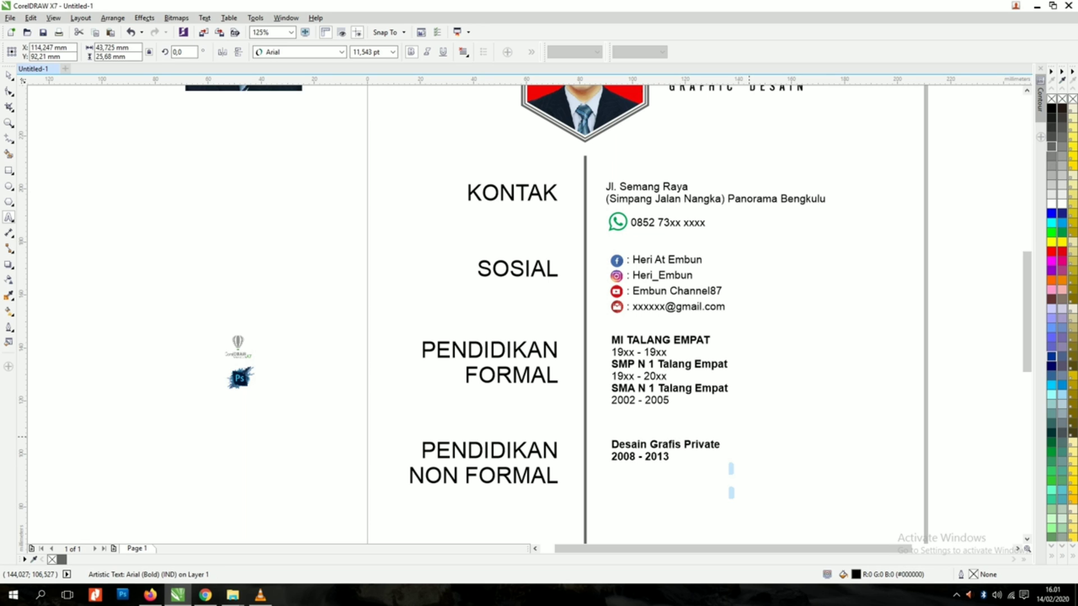
text(2)
key(ctrl+space)
Step: Nudge the Desain Grafis Private entry down to line up with the NON FORMAL heading
drag(674, 447, 674, 459)
click(686, 428)
scroll(686, 428, down, 1)
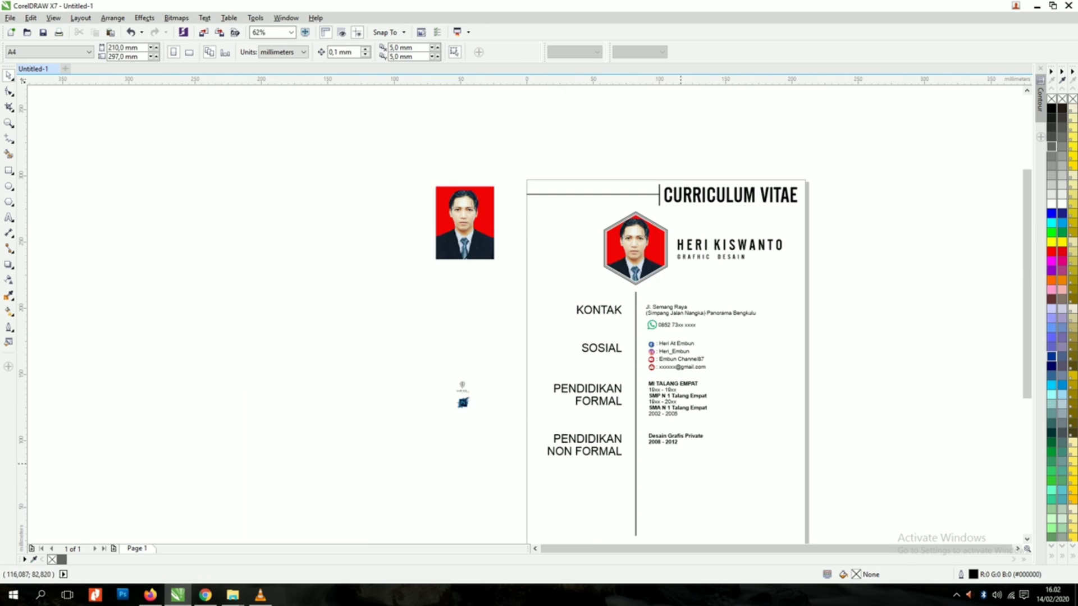
scroll(681, 464, up, 1)
click(659, 423)
click(699, 477)
scroll(612, 471, down, 1)
scroll(595, 492, up, 2)
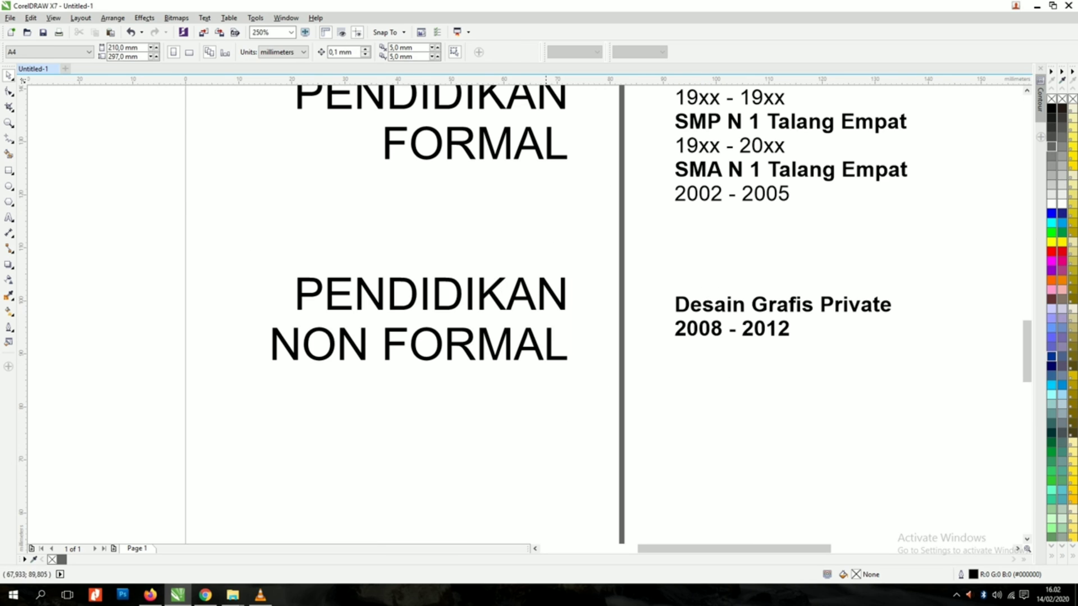
Step: Copy the NON FORMAL heading below and retype it as KEAHLIAN
drag(541, 287, 541, 406)
right_click(542, 405)
key(F8)
key(ctrl+a)
text(kea)
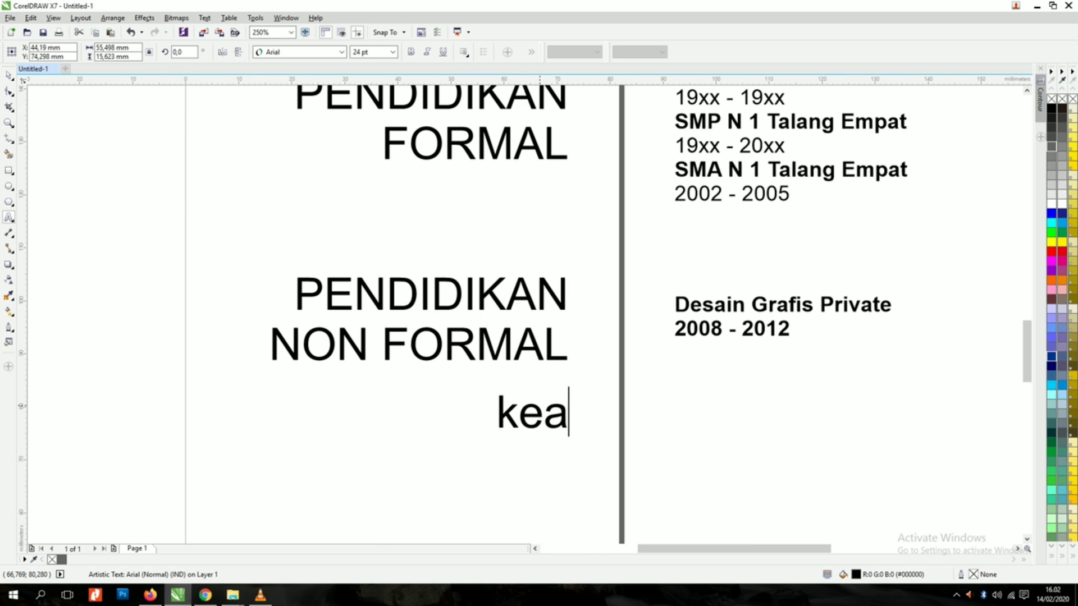
key(BackSpace)
key(BackSpace)
key(BackSpace)
text(KEAHLIAN)
key(ctrl+space)
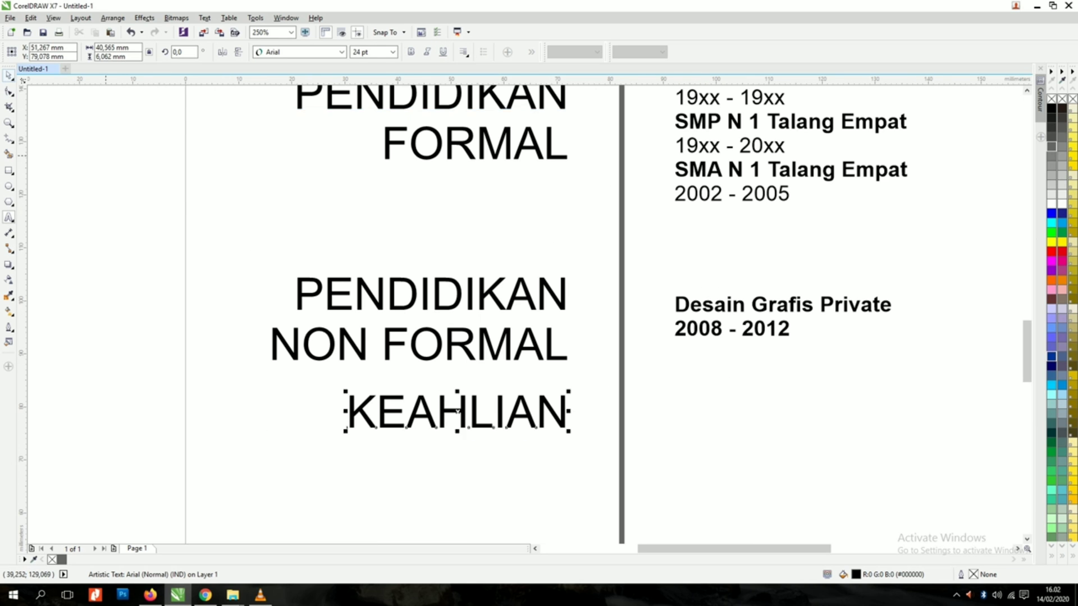
drag(500, 399, 500, 422)
Step: Place copies of the CorelDRAW and Photoshop logos beside KEAHLIAN and delete the originals
scroll(500, 422, down, 2)
click(357, 338)
shift+click(357, 354)
drag(356, 341, 548, 414)
right_click(548, 414)
scroll(580, 433, up, 1)
scroll(500, 394, down, 1)
drag(215, 272, 351, 368)
key(Delete)
scroll(501, 419, up, 2)
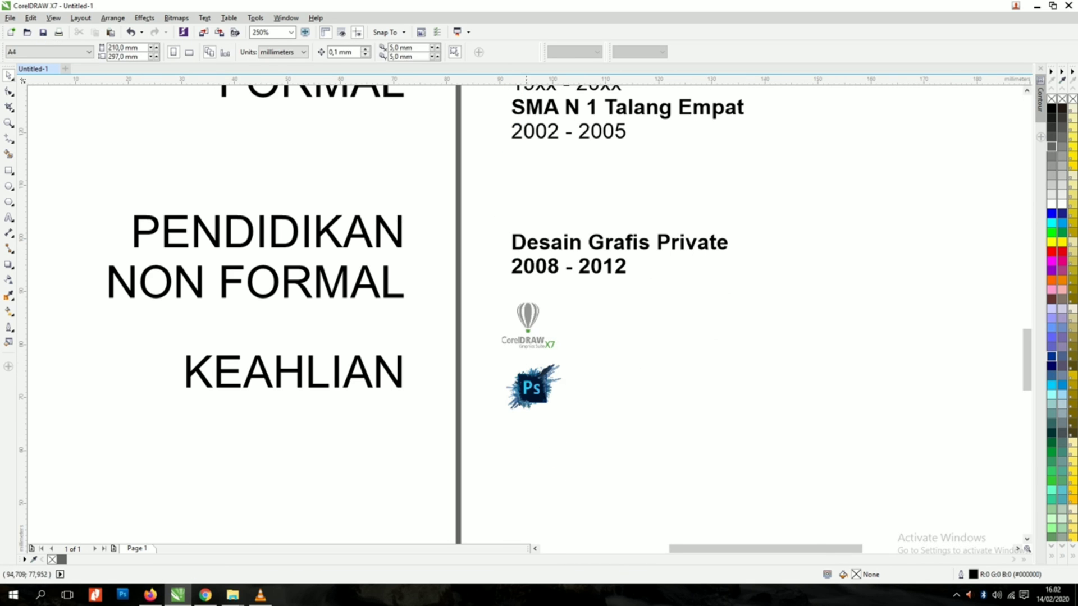
Step: Shrink the CorelDRAW and Photoshop logos
click(526, 348)
shift+click(531, 388)
mouse_move(567, 421)
mouse_down()
mouse_move(548, 385)
mouse_move(506, 386)
mouse_up()
click(581, 418)
Step: Draw a small circle beside the CorelDRAW logo and repeat it into a row of ten
scroll(547, 389, up, 1)
click(562, 280)
key(F7)
drag(562, 280, 597, 318)
click(8, 75)
scroll(359, 314, down, 1)
drag(470, 307, 761, 333)
right_click(494, 307)
key(ctrl+d)
key(ctrl+d)
key(ctrl+d)
key(ctrl+d)
key(ctrl+d)
key(ctrl+d)
key(ctrl+d)
key(ctrl+d)
Step: Copy the circle row beside Photoshop; fill eight top and seven bottom circles dark grey
drag(690, 306, 690, 349)
right_click(690, 348)
drag(457, 291, 666, 335)
click(1052, 147)
click(642, 349)
drag(627, 378, 478, 409)
click(1052, 146)
click(716, 343)
scroll(708, 344, down, 1)
Step: Copy the KEAHLIAN heading below and retype it as HOBI
right_click(478, 408)
double_click(477, 411)
key(ctrl+a)
text(HOBU)
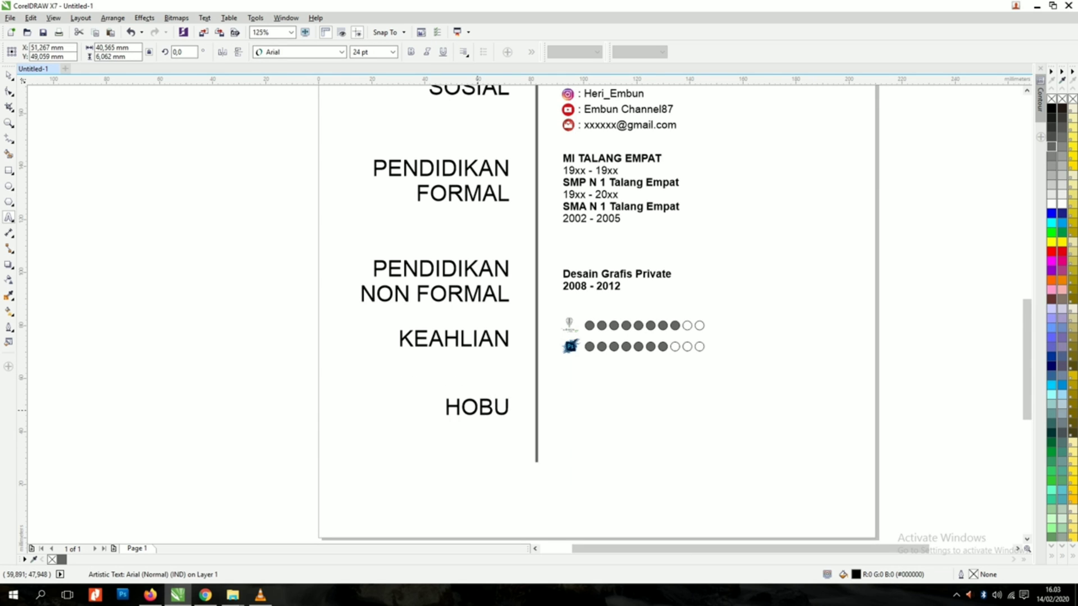
key(BackSpace)
text(I)
key(ctrl+space)
Step: Copy an entry beside HOBI and retype it as Desain Grafis, Gaming, Traveling, Etc
drag(591, 276, 590, 406)
right_click(591, 406)
double_click(590, 406)
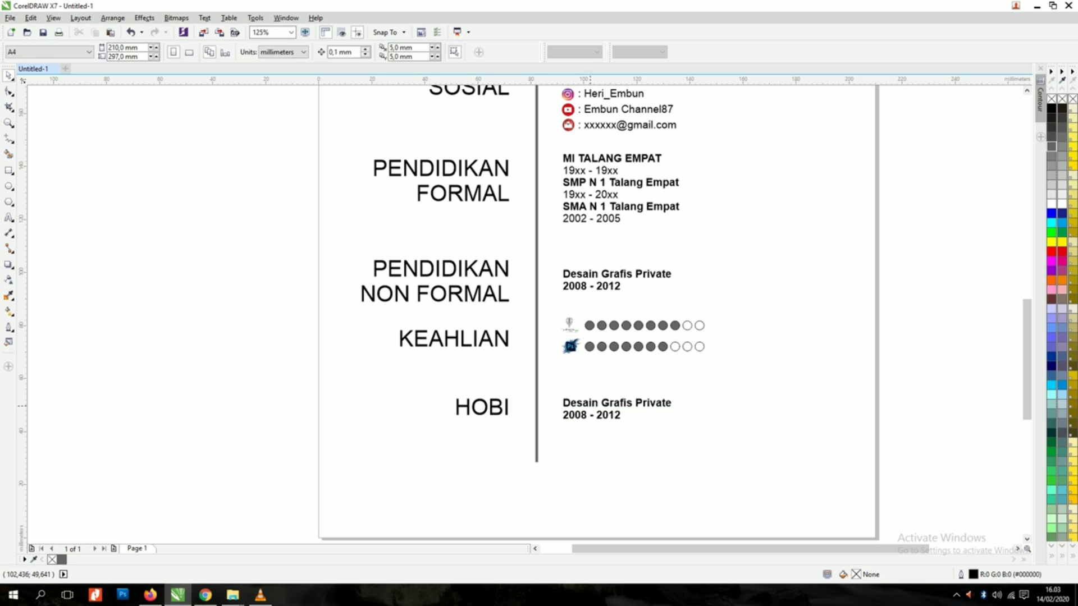
double_click(618, 413)
key(ctrl+a)
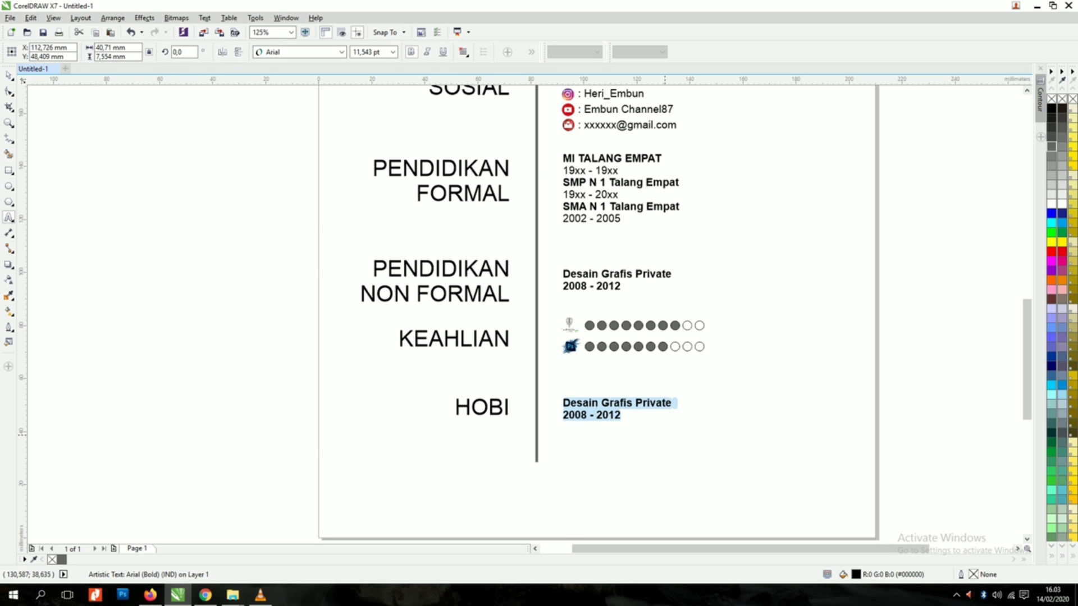
text(eD)
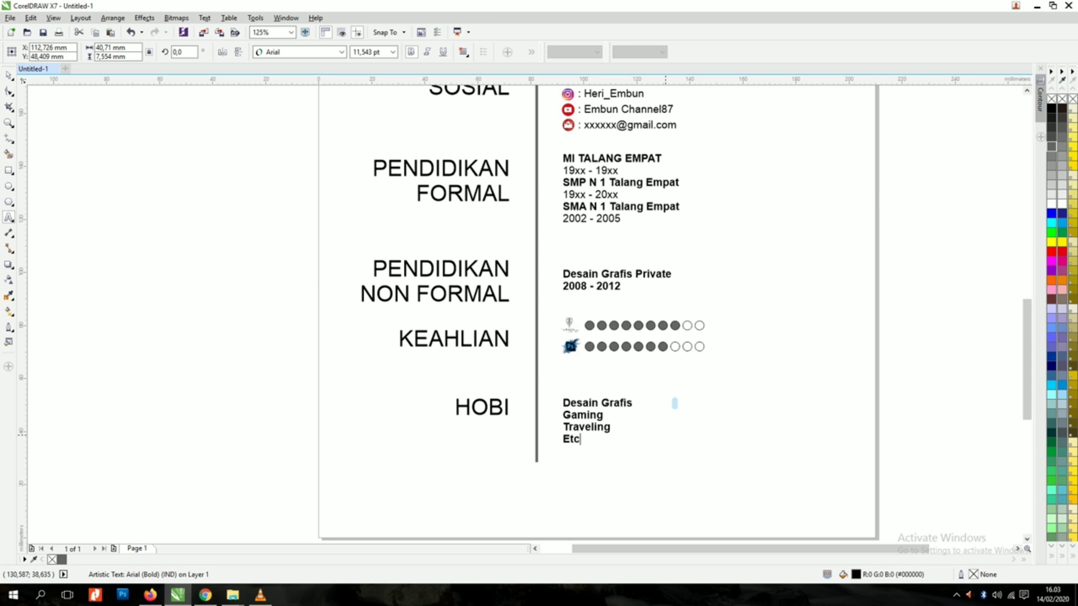
click(8, 76)
Step: Widen the line spacing of the hobbies list
click(8, 91)
drag(559, 447, 559, 466)
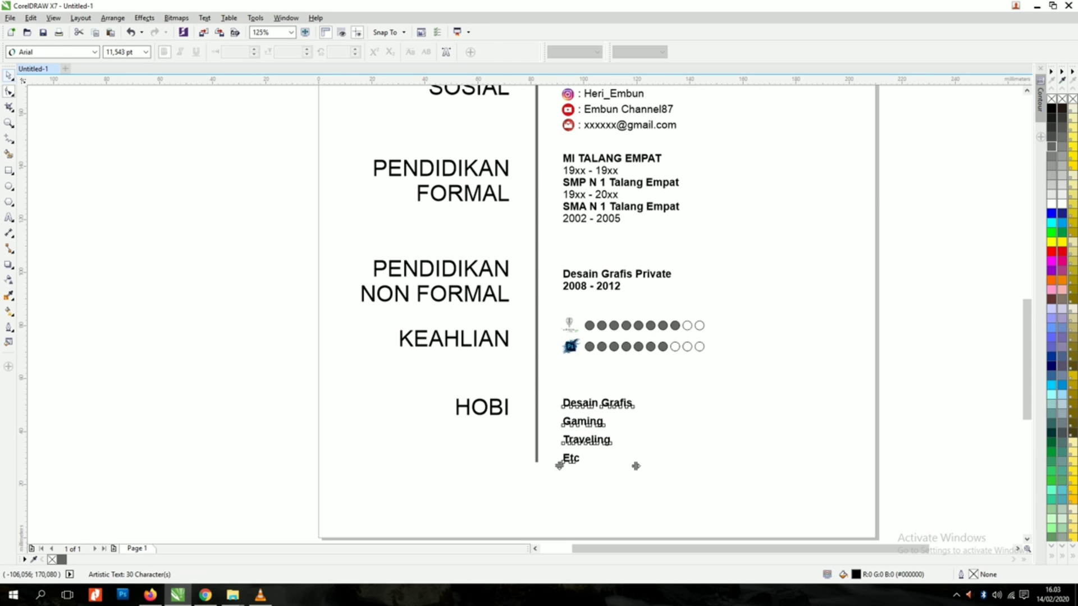
click(9, 75)
click(680, 453)
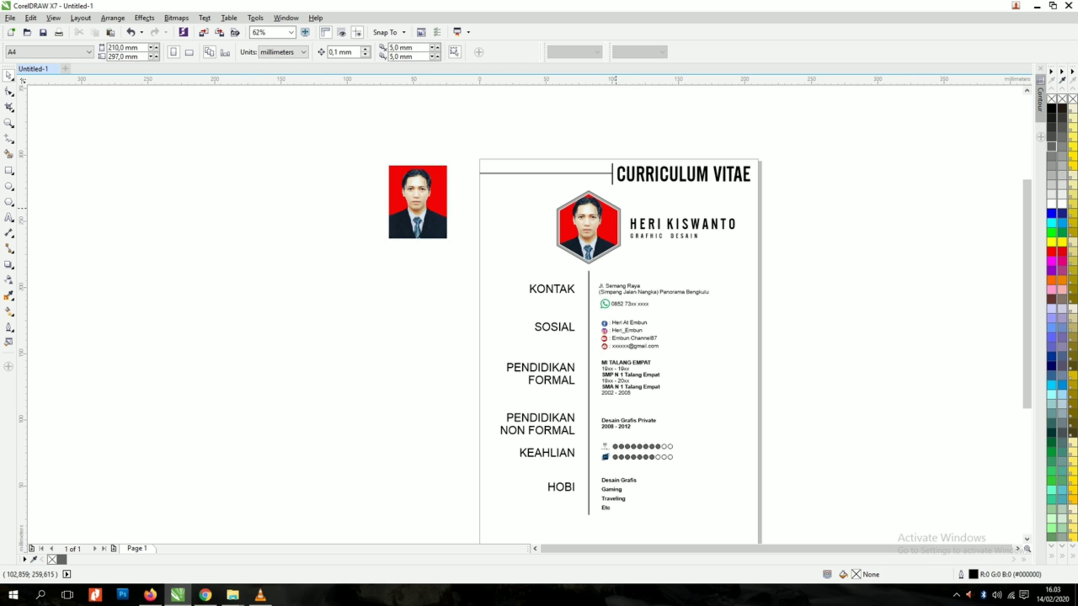
Step: Make a shrunk copy of the photo hexagon and place it on the divider line
right_click(613, 274)
drag(616, 209, 572, 434)
scroll(594, 290, up, 2)
shift+click(572, 241)
click(595, 254)
click(572, 279)
click(596, 264)
scroll(584, 393, down, 2)
scroll(602, 254, up, 3)
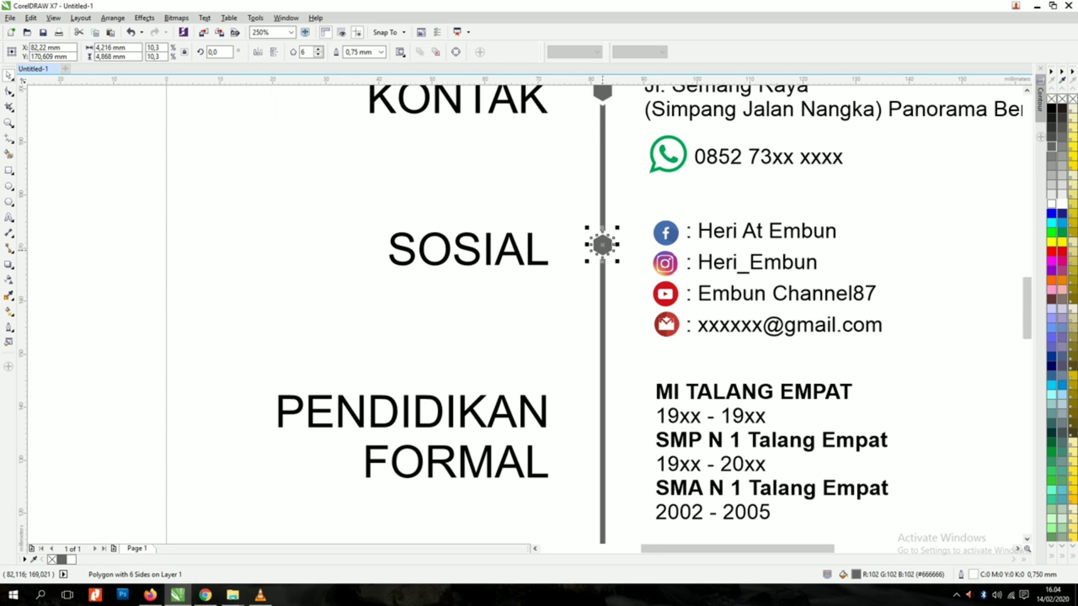
Step: Copy the small hexagon beside PENDIDIKAN FORMAL, PENDIDIKAN NON FORMAL and KEAHLIAN
drag(602, 245, 601, 414)
scroll(602, 414, down, 3)
scroll(620, 358, up, 2)
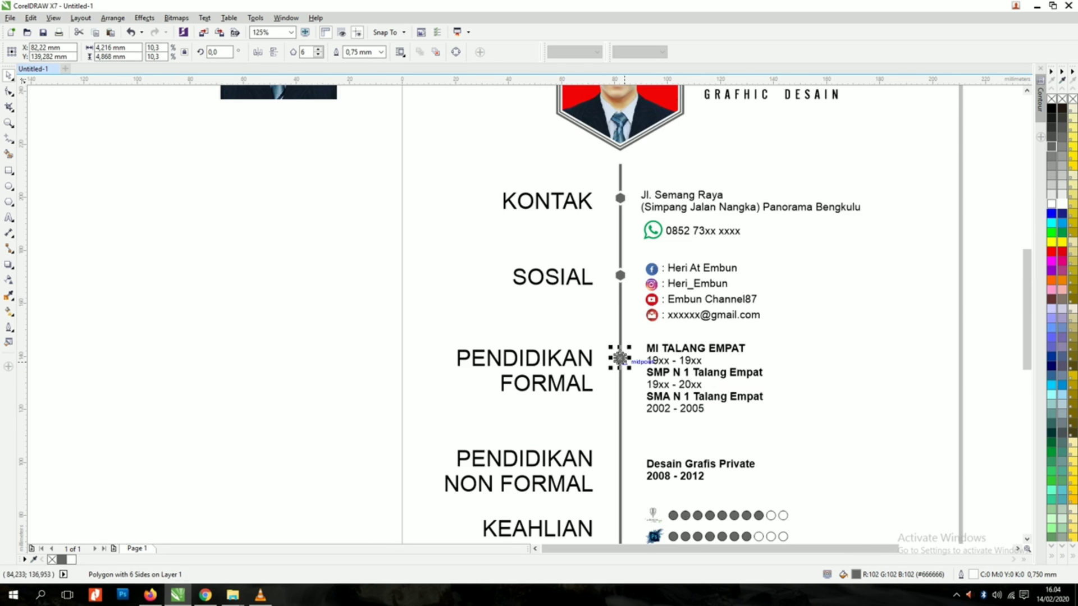
drag(620, 358, 620, 461)
drag(620, 358, 620, 468)
scroll(620, 468, down, 3)
scroll(633, 352, up, 3)
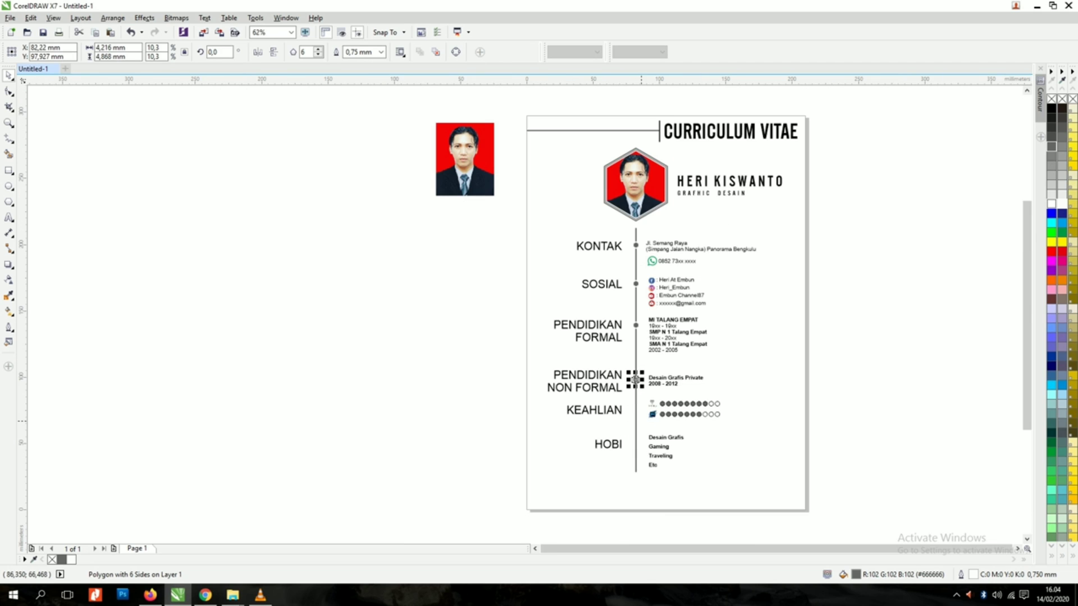
drag(633, 352, 633, 482)
Step: Nudge the hobbies list, school list and SOSIAL group down to align with the markers
click(682, 470)
key(Down)
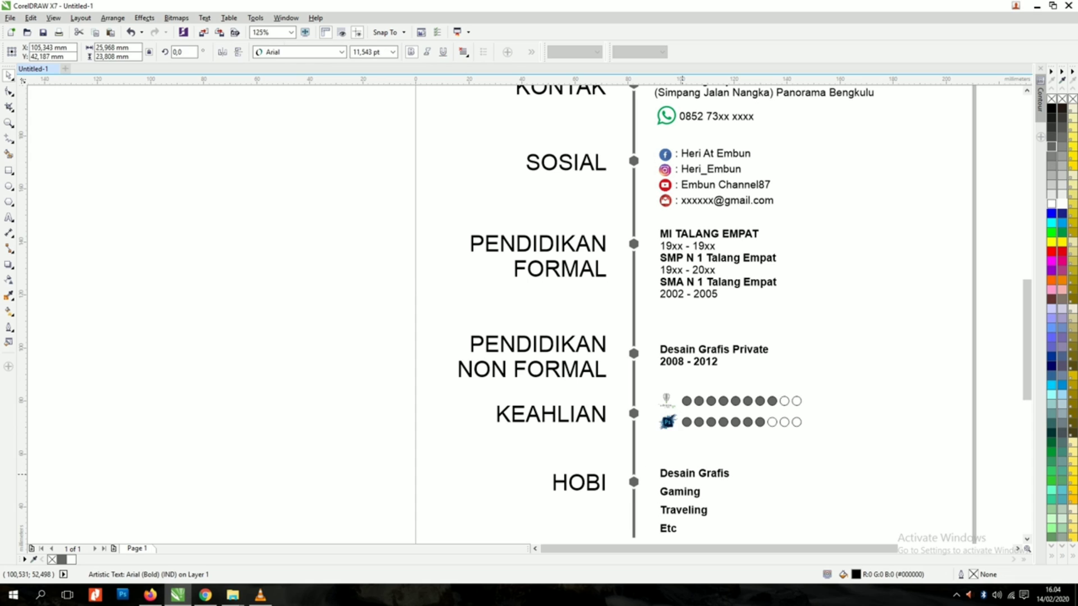
drag(679, 237, 680, 241)
drag(823, 215, 644, 140)
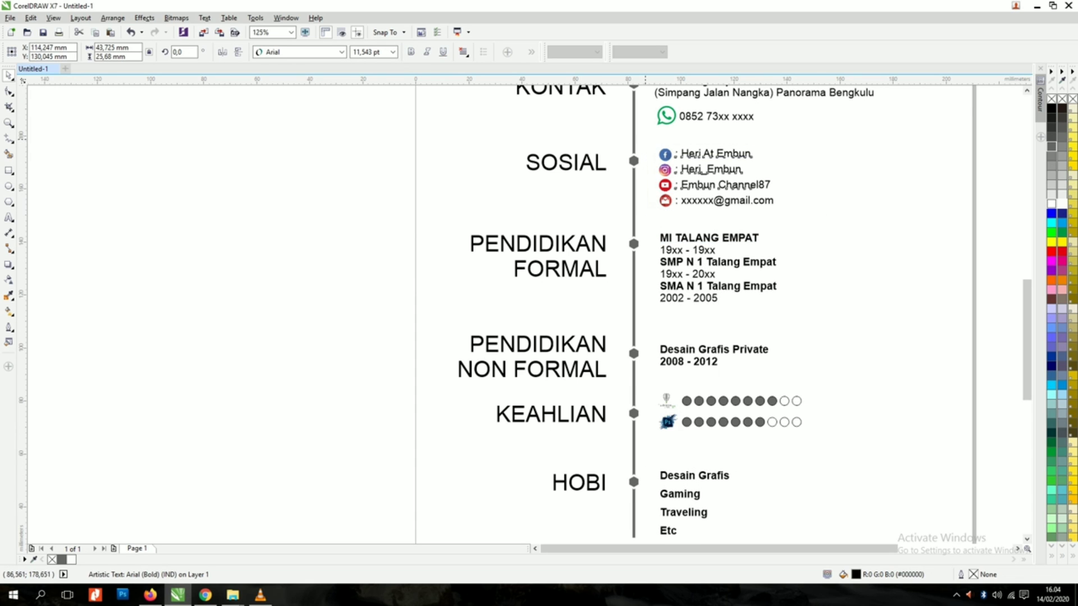
key(Down)
click(793, 224)
scroll(714, 277, down, 1)
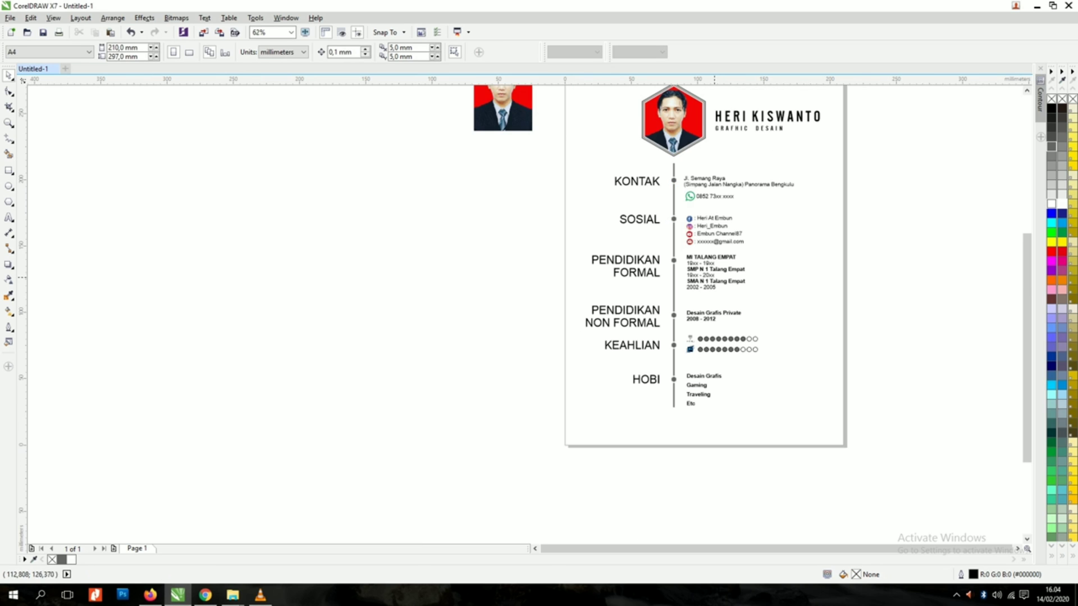
scroll(814, 315, down, 2)
Step: Delete the spare photo beside the page
scroll(830, 292, up, 1)
drag(576, 273, 556, 273)
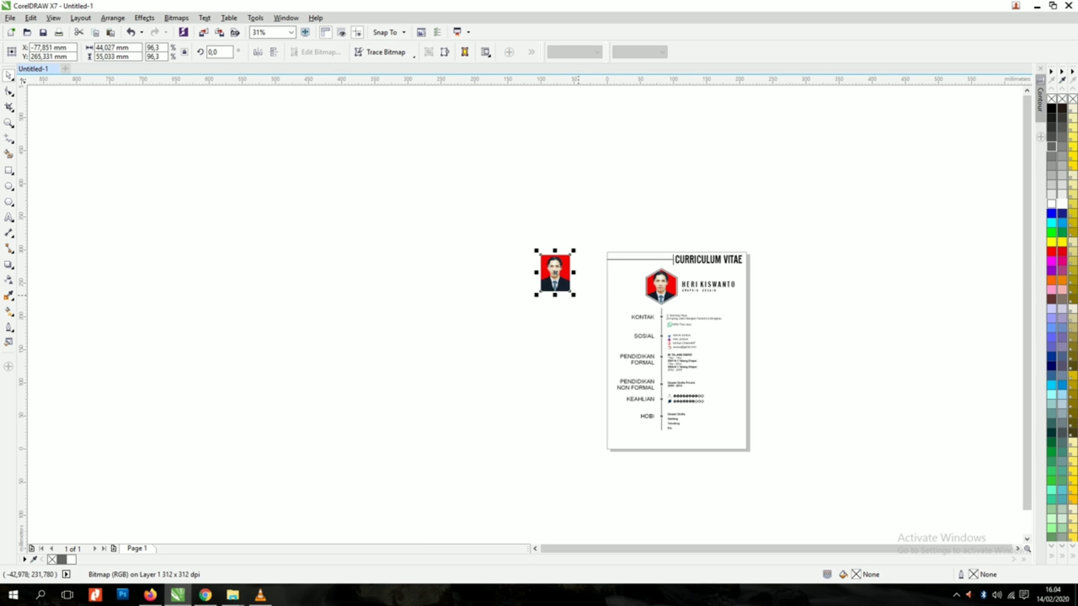
key(Delete)
Step: Copy the header corner lines to the page bottom, adjust their lengths, and move the hobbies text beneath
drag(687, 276, 590, 235)
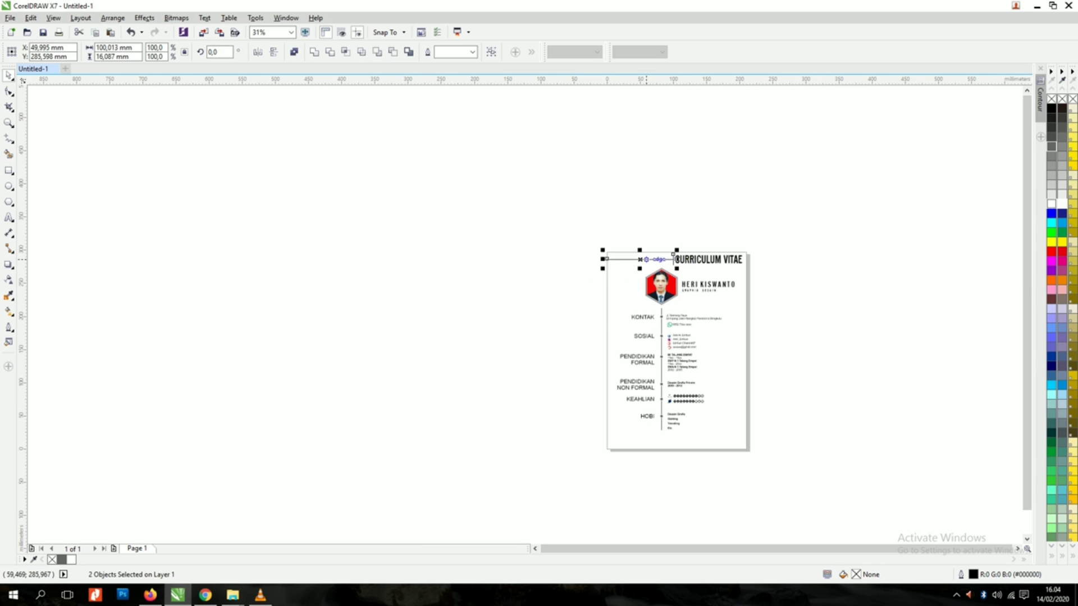
drag(646, 259, 686, 440)
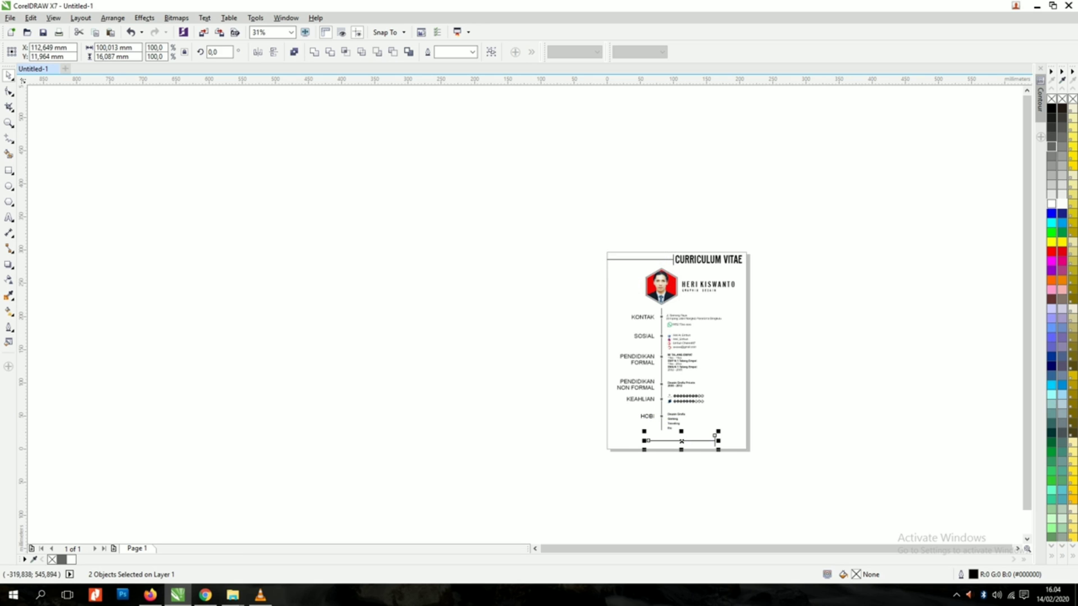
scroll(686, 440, up, 4)
drag(525, 421, 651, 421)
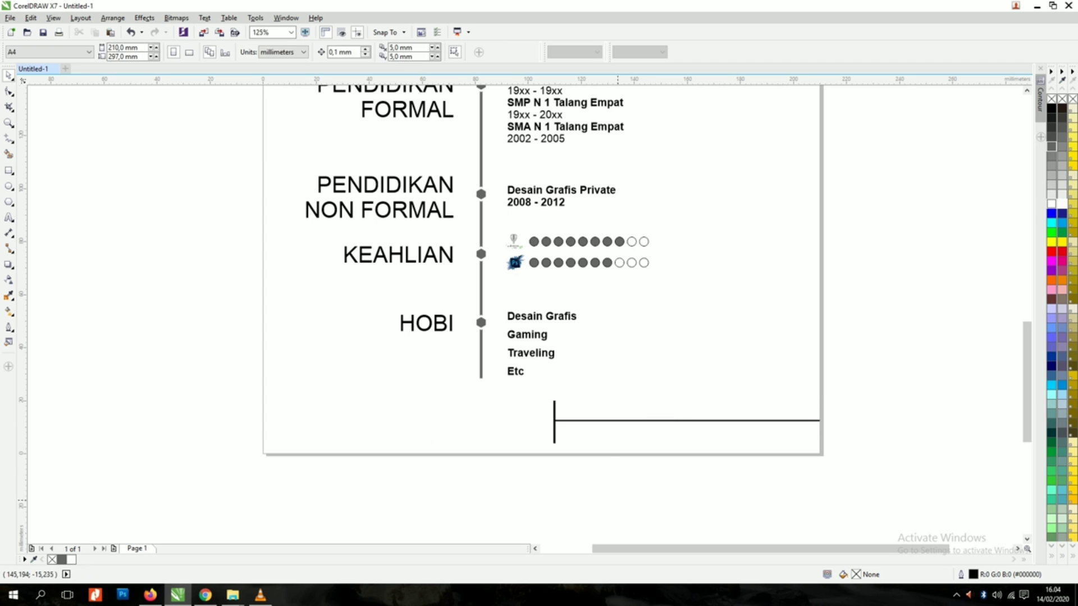
click(554, 421)
drag(554, 421, 298, 421)
click(557, 421)
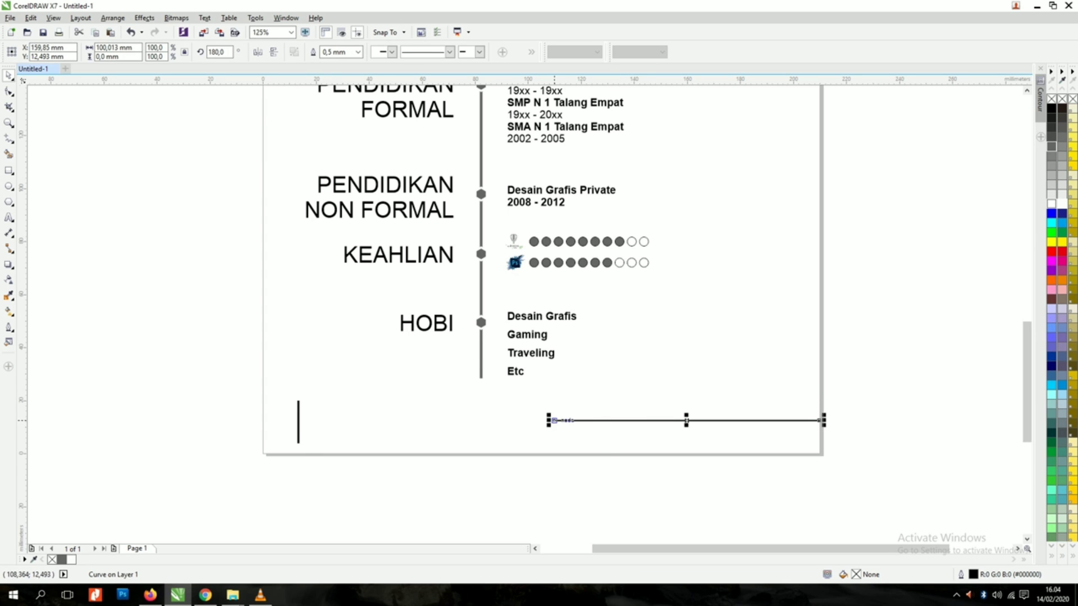
drag(549, 421, 293, 421)
click(518, 328)
drag(518, 328, 314, 445)
Step: Change the footer text to 'Februari 2020' and colour it grey
scroll(319, 435, up, 4)
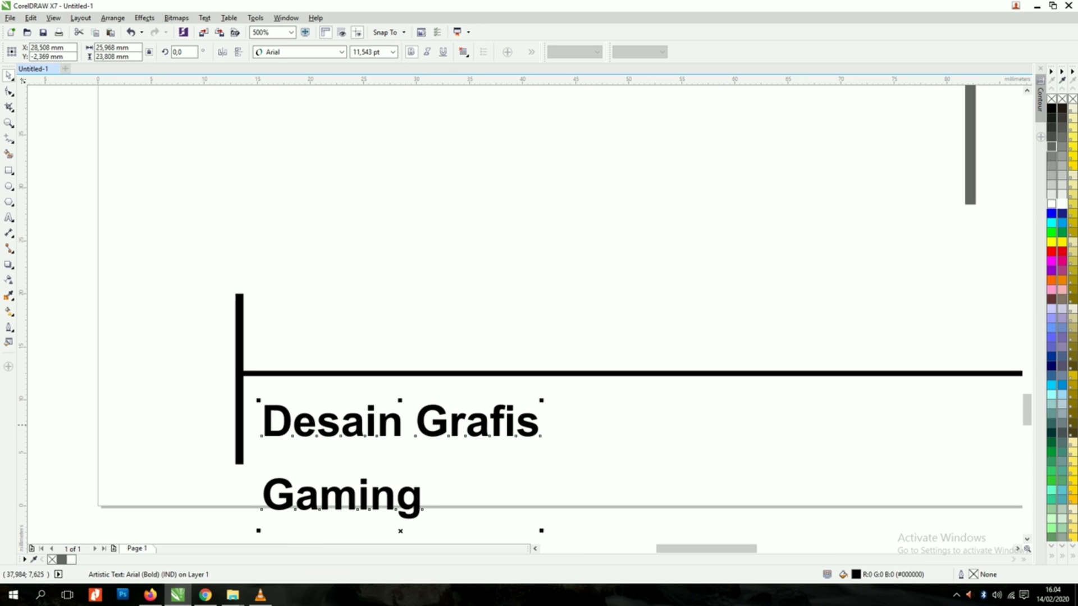
double_click(422, 424)
drag(423, 424, 476, 443)
key(ctrl+a)
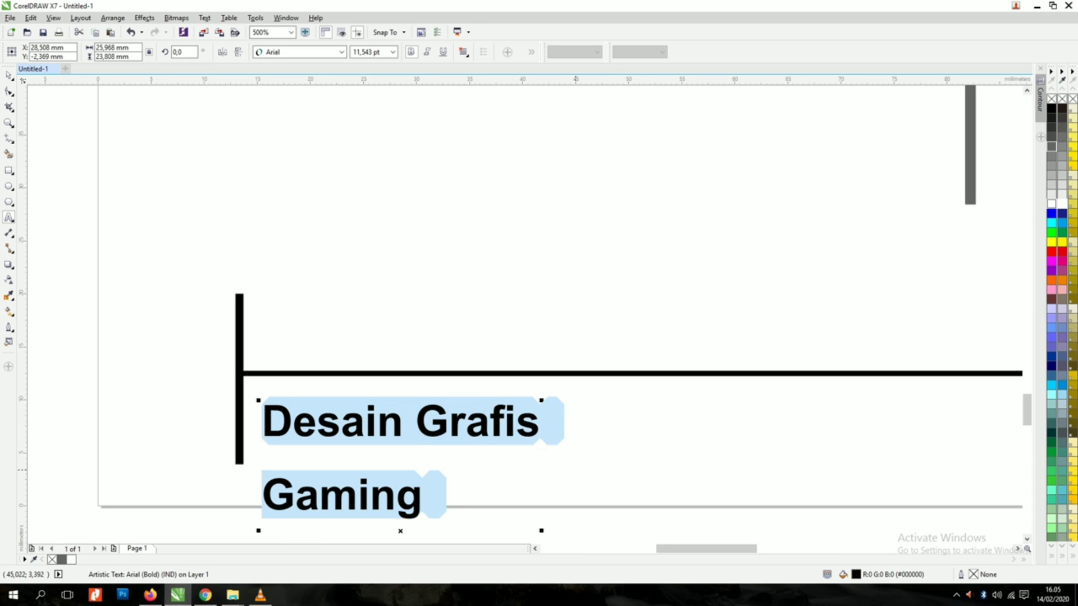
text(Februara)
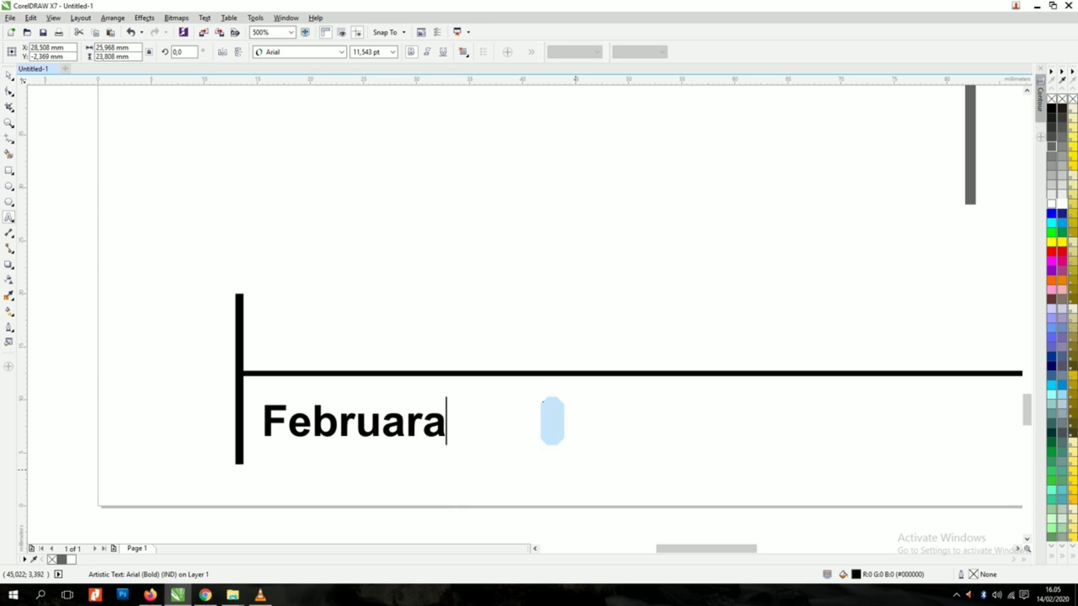
text(i)
key(BackSpace)
key(BackSpace)
text(i 20)
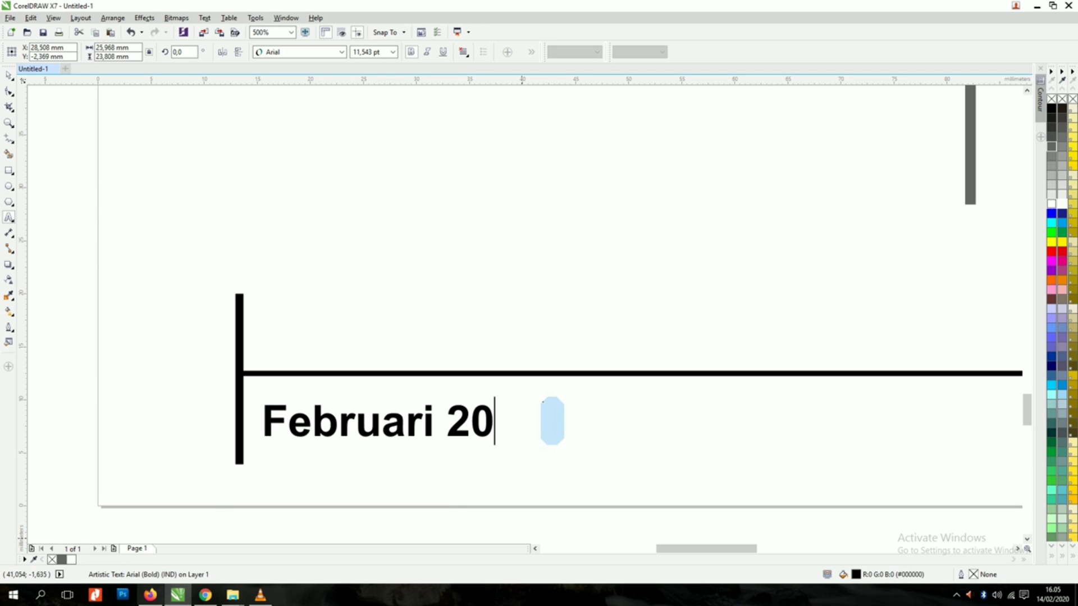
text(20)
click(9, 76)
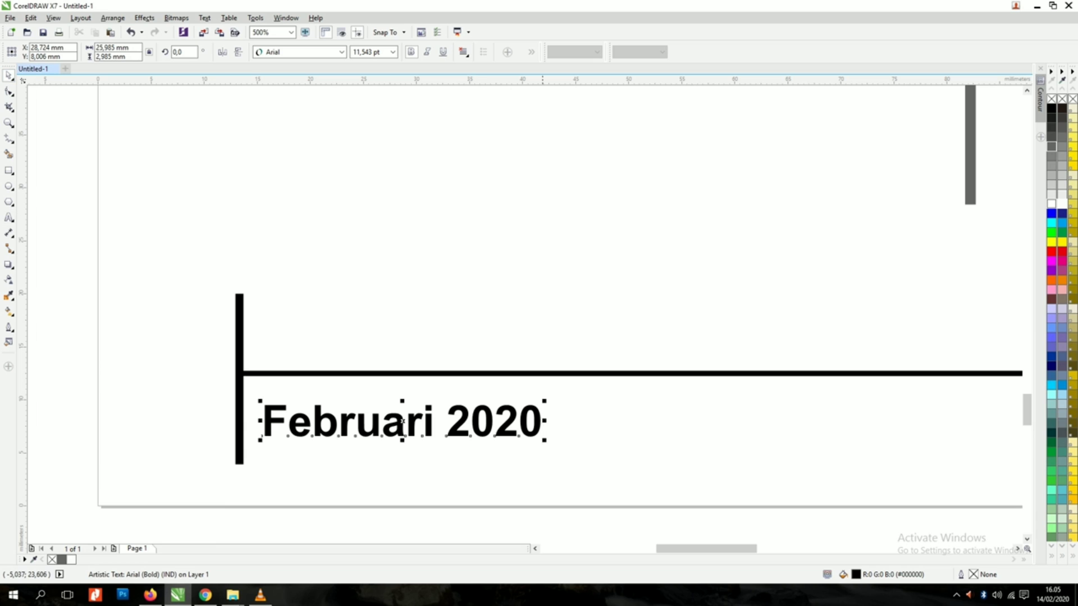
click(1052, 156)
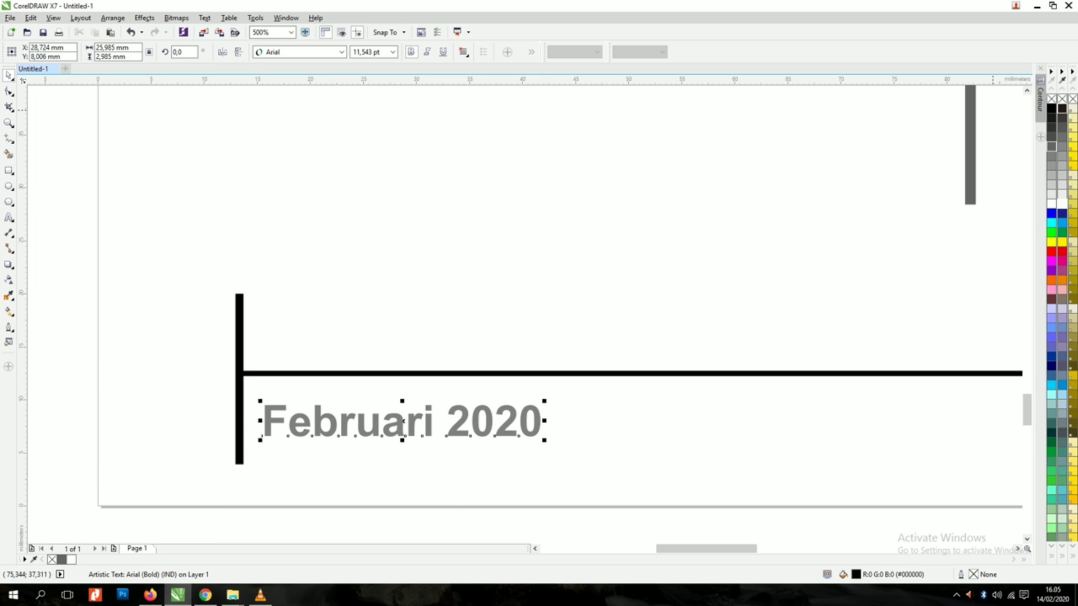
Step: Zoom in to fit the whole CV page
click(150, 405)
scroll(320, 404, down, 3)
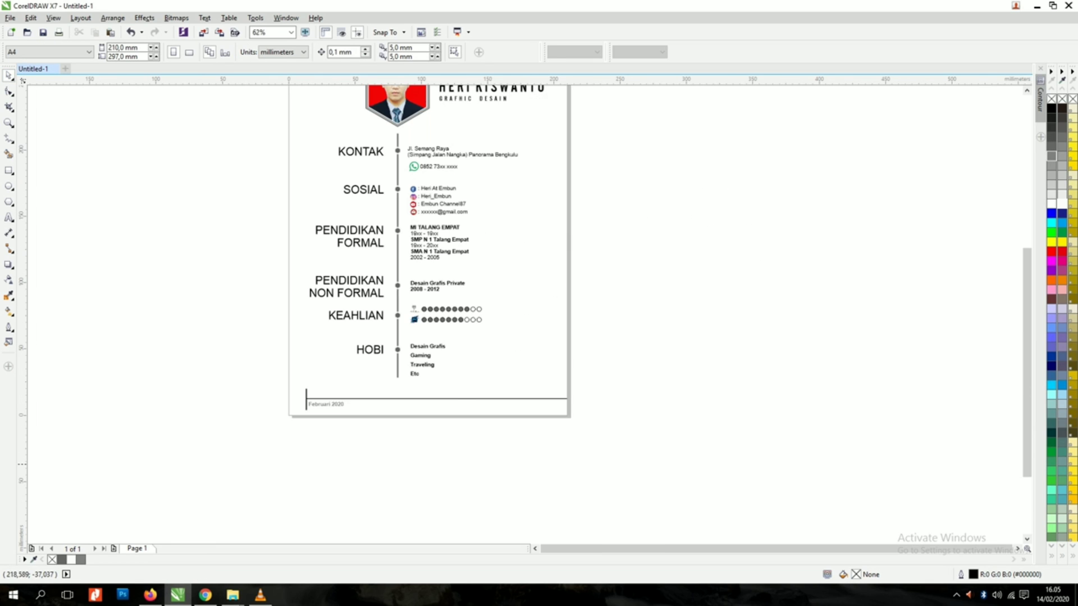
scroll(579, 465, down, 1)
key(z)
drag(412, 240, 587, 450)
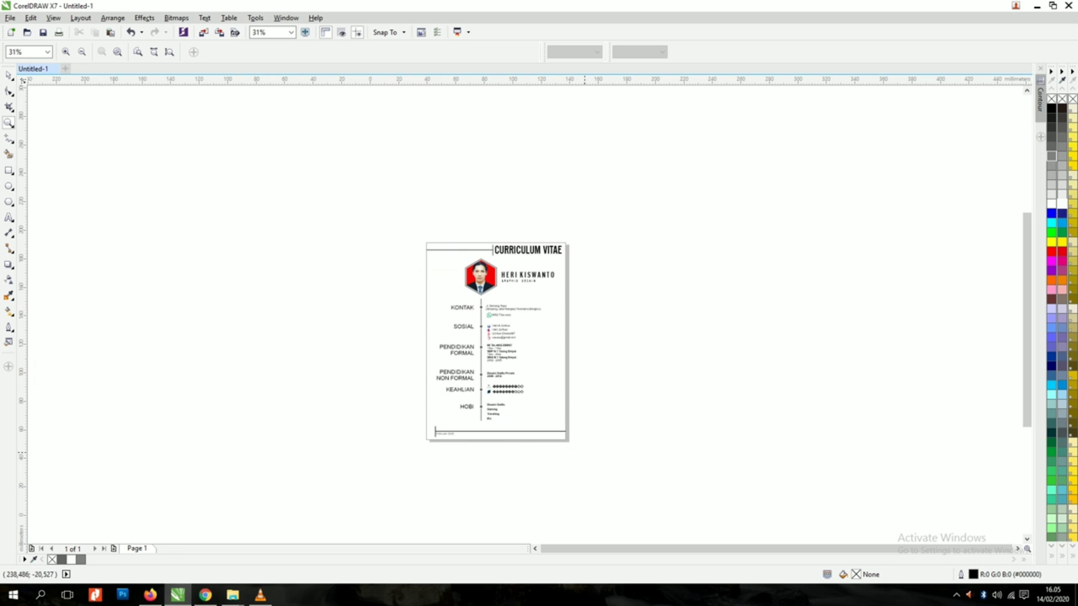
key(space)
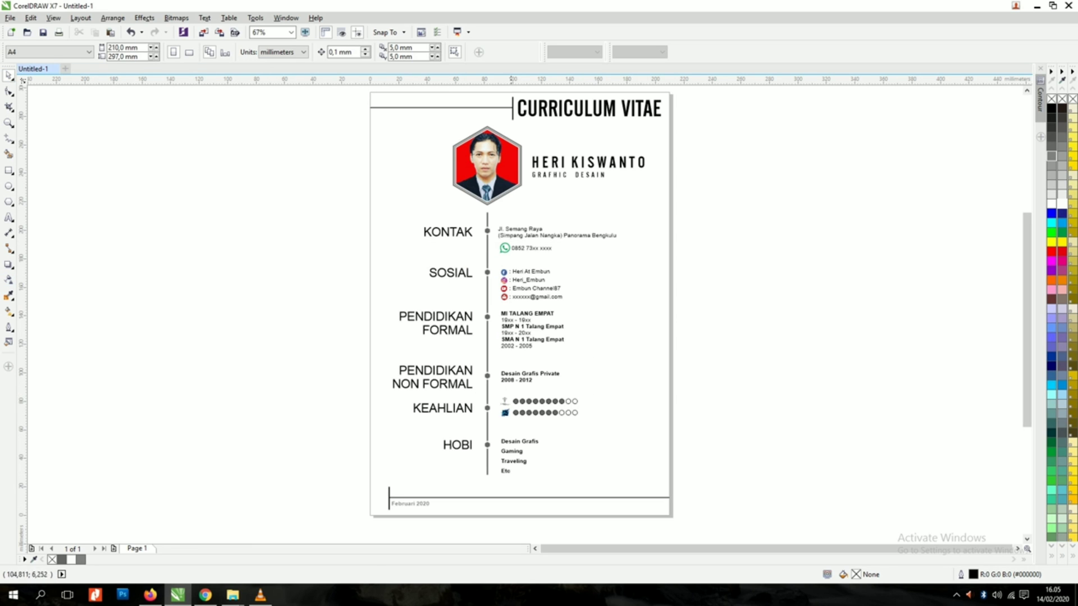
Step: Place overlapping copies of the photo hexagon at the lower right to form a five-hexagon cluster
drag(514, 143, 690, 345)
scroll(699, 389, up, 1)
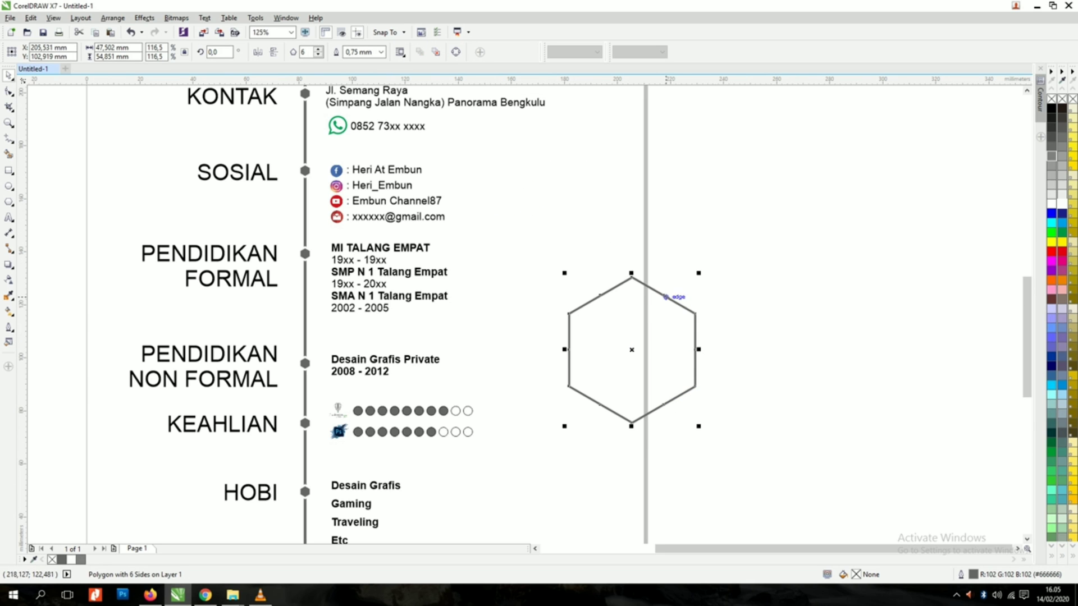
drag(666, 296, 590, 462)
right_click(594, 423)
scroll(591, 462, down, 1)
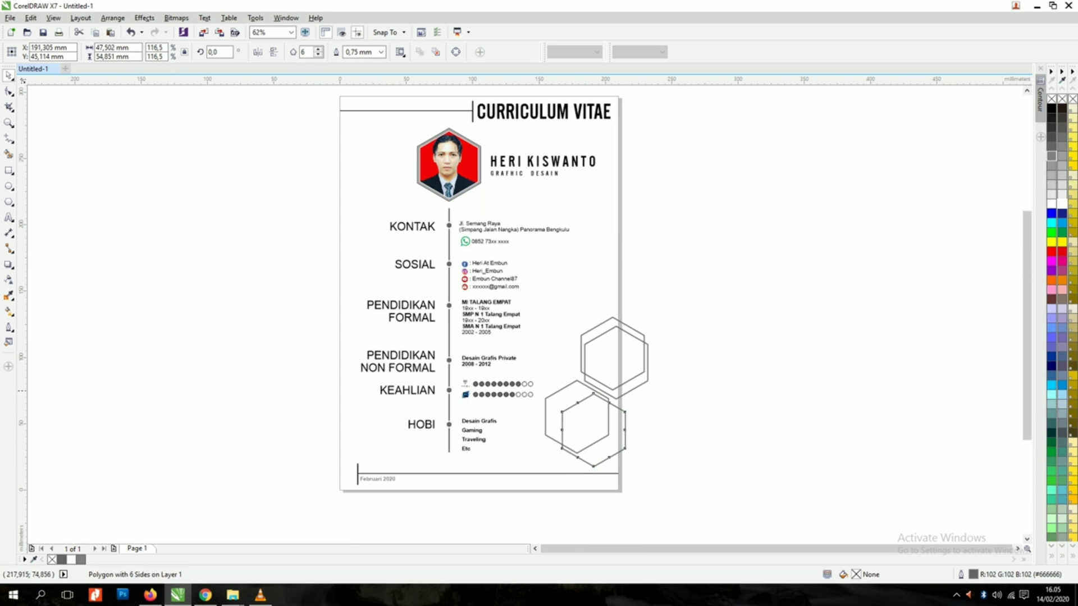
scroll(629, 392, up, 1)
drag(602, 425, 615, 365)
Step: Group and ungroup the five hexagons, then convert their outlines to objects
drag(769, 111, 449, 494)
key(ctrl+g)
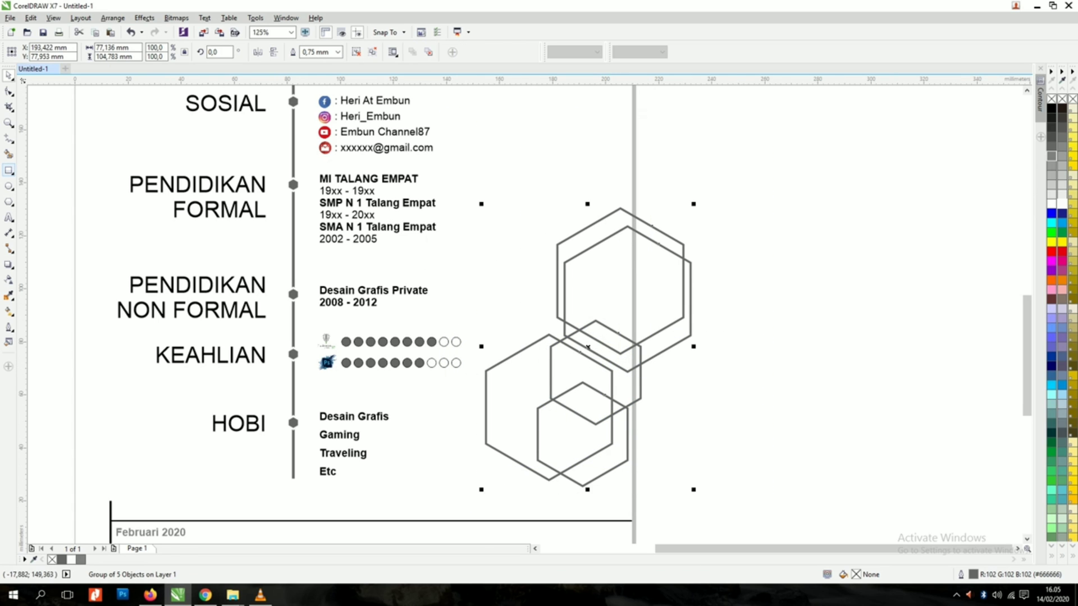
key(ctrl+u)
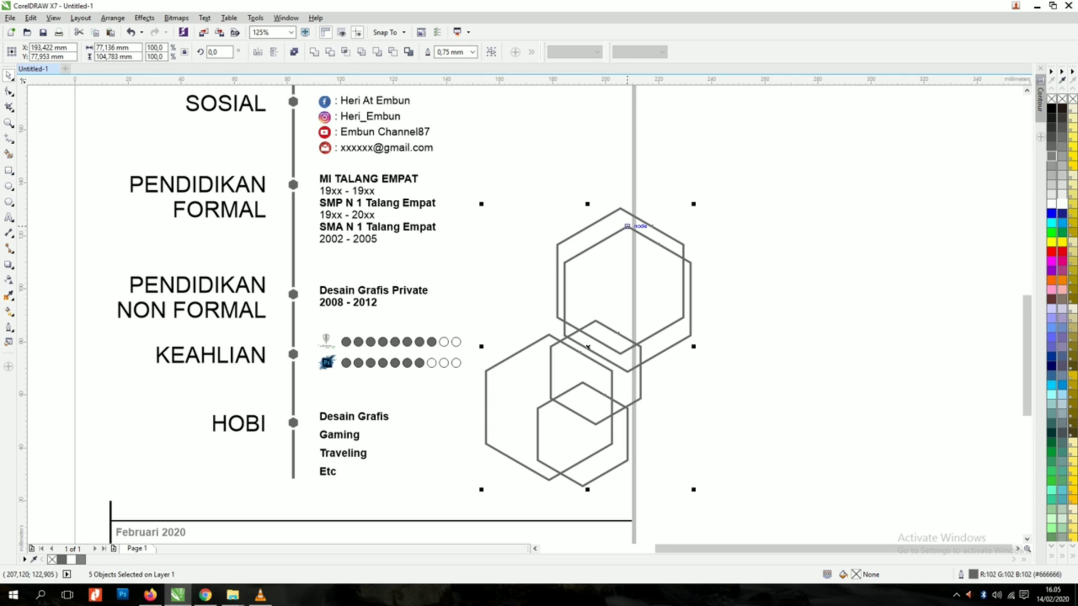
drag(744, 197, 482, 491)
key(ctrl+shift+q)
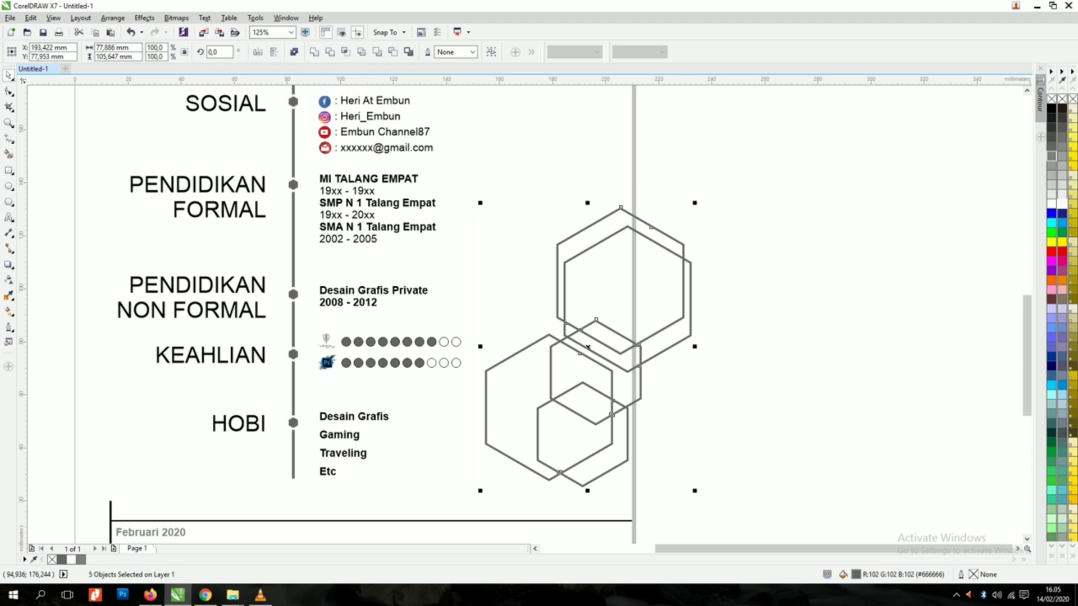
Step: Draw a tall rectangle over the page's right edge
click(630, 227)
click(588, 347)
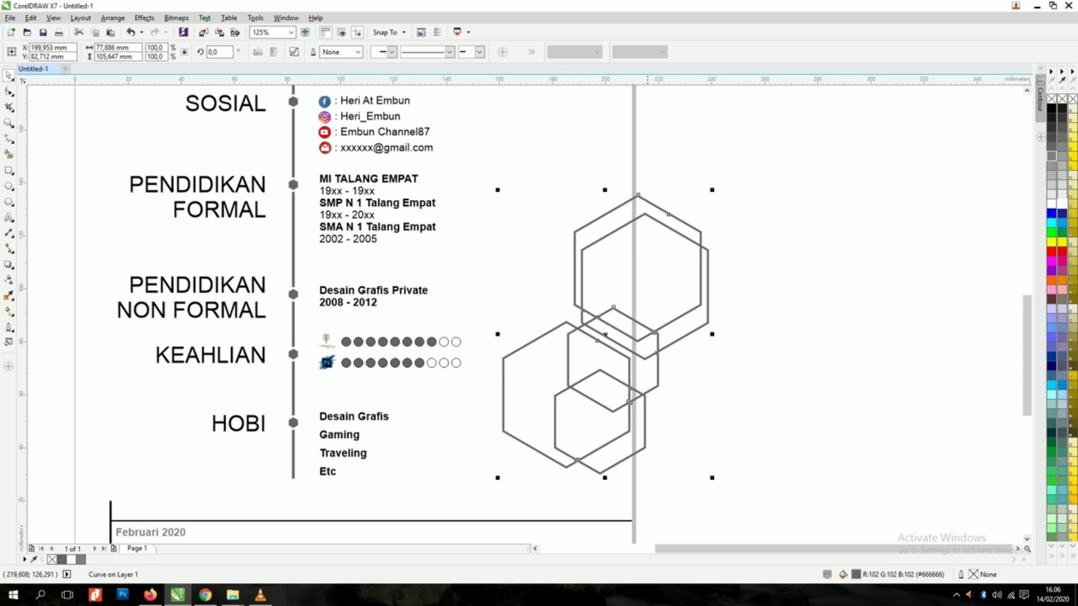
key(F6)
mouse_move(758, 150)
mouse_down()
mouse_move(642, 381)
mouse_move(632, 522)
mouse_up()
Step: Trim the hexagon cluster with the page-edge rectangle, then delete the leftover rectangle
shift+click(618, 211)
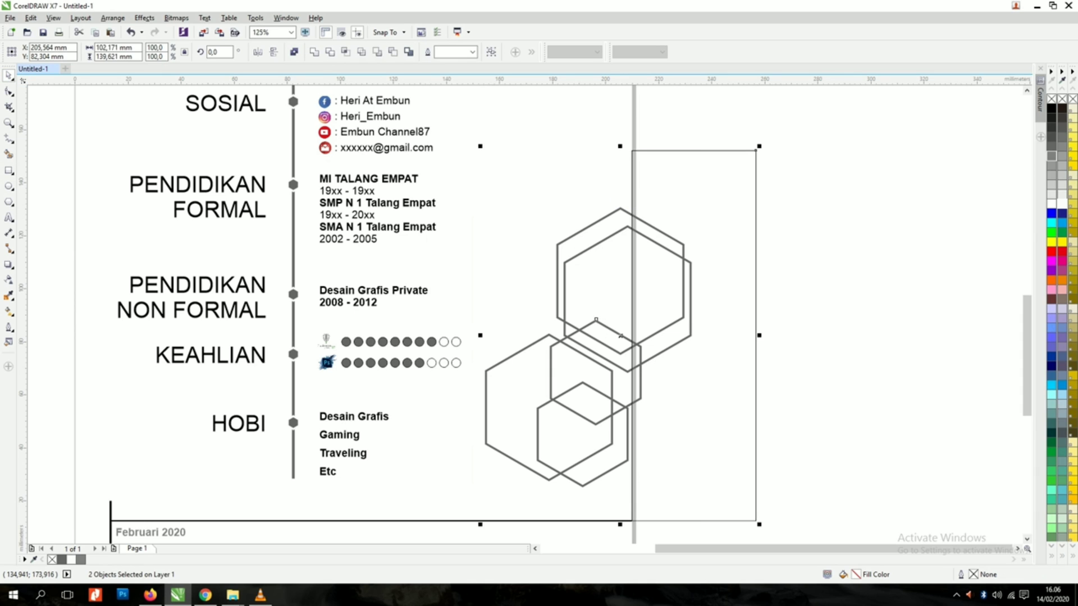
click(330, 52)
drag(663, 151, 722, 159)
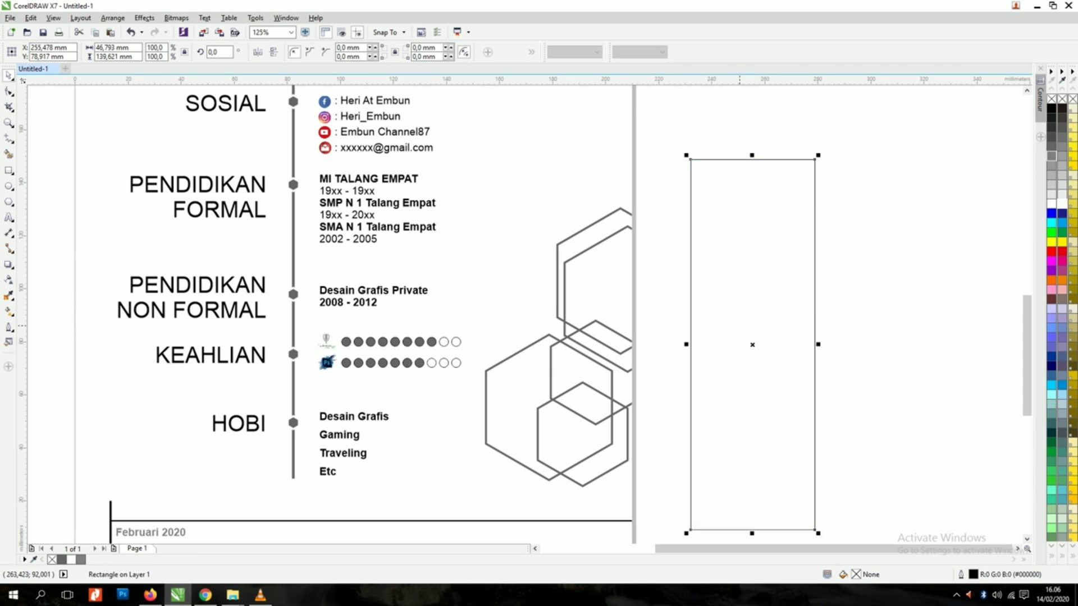
key(Delete)
Step: Give the trimmed hexagons a uniform transparency of 75
click(575, 329)
click(8, 279)
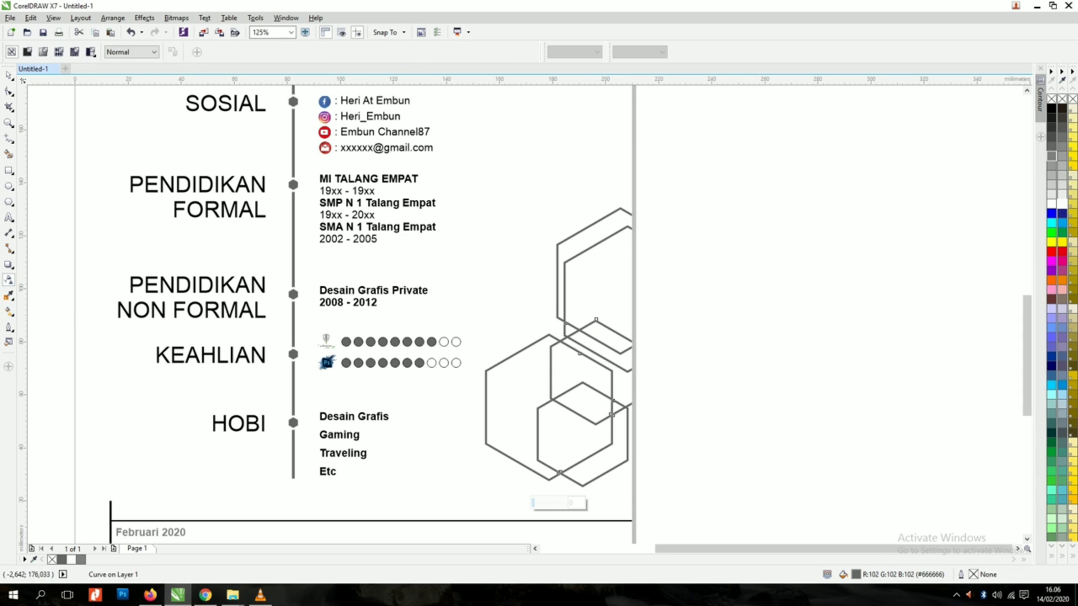
click(43, 51)
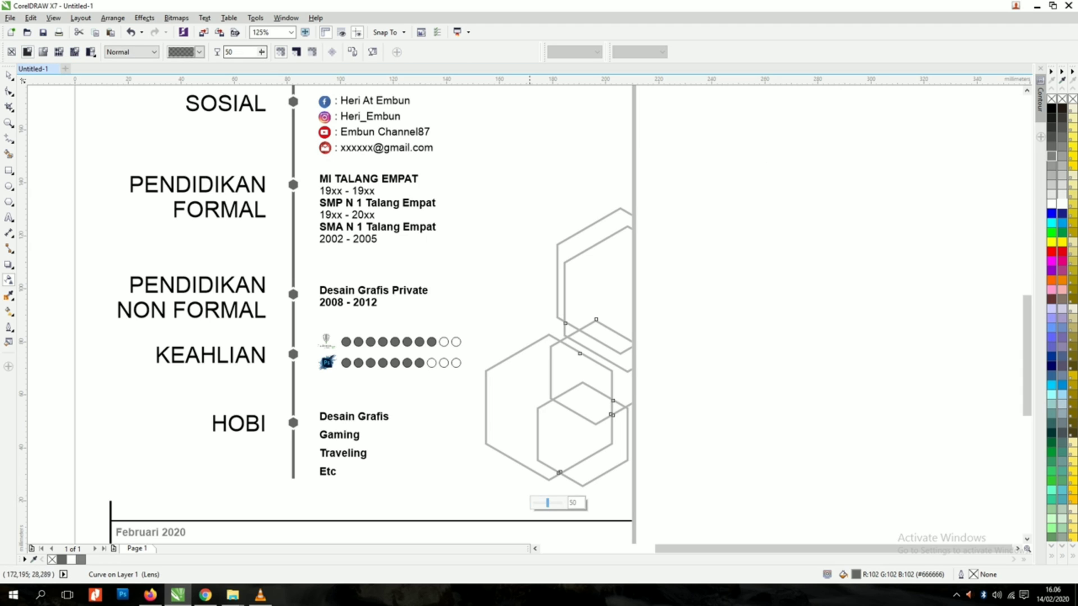
drag(549, 503, 555, 503)
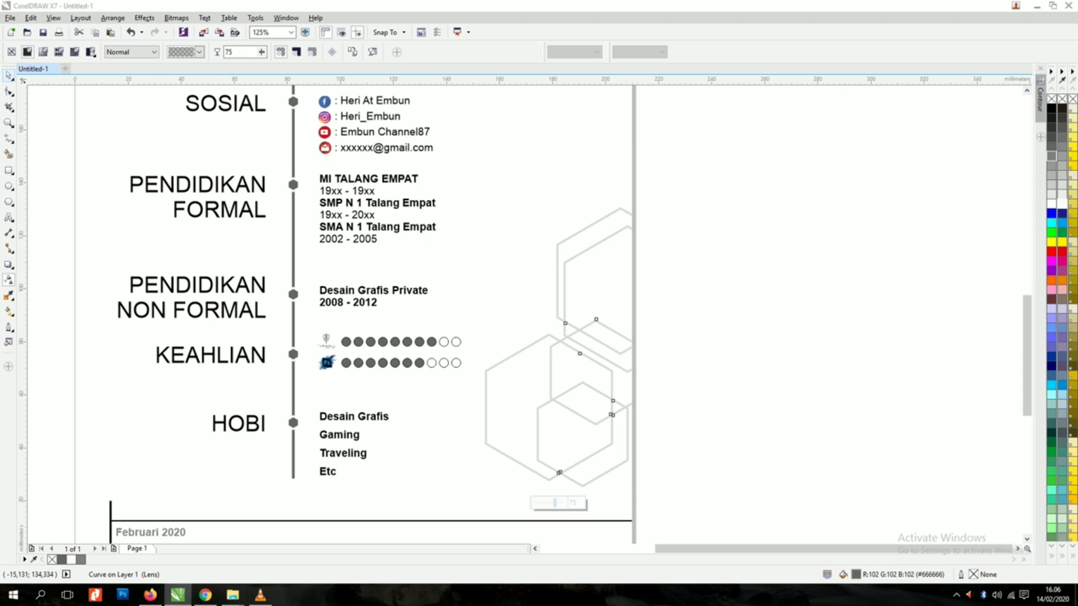
click(8, 76)
Step: Place a smaller copy of the hexagons higher up, beside the education sections
click(691, 359)
scroll(610, 390, down, 2)
click(602, 377)
scroll(602, 377, up, 2)
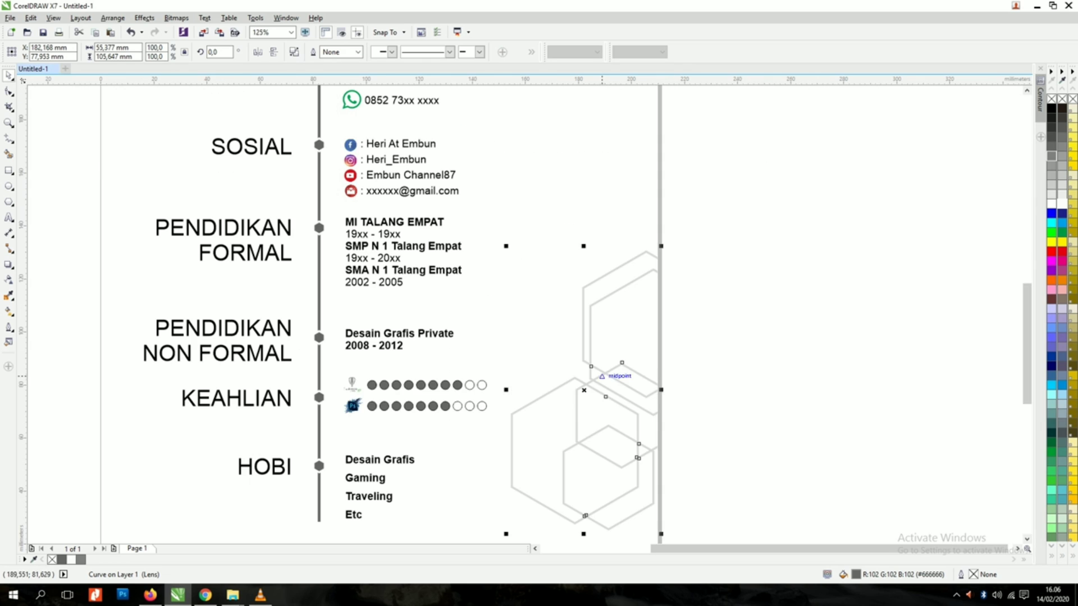
drag(596, 451, 596, 285)
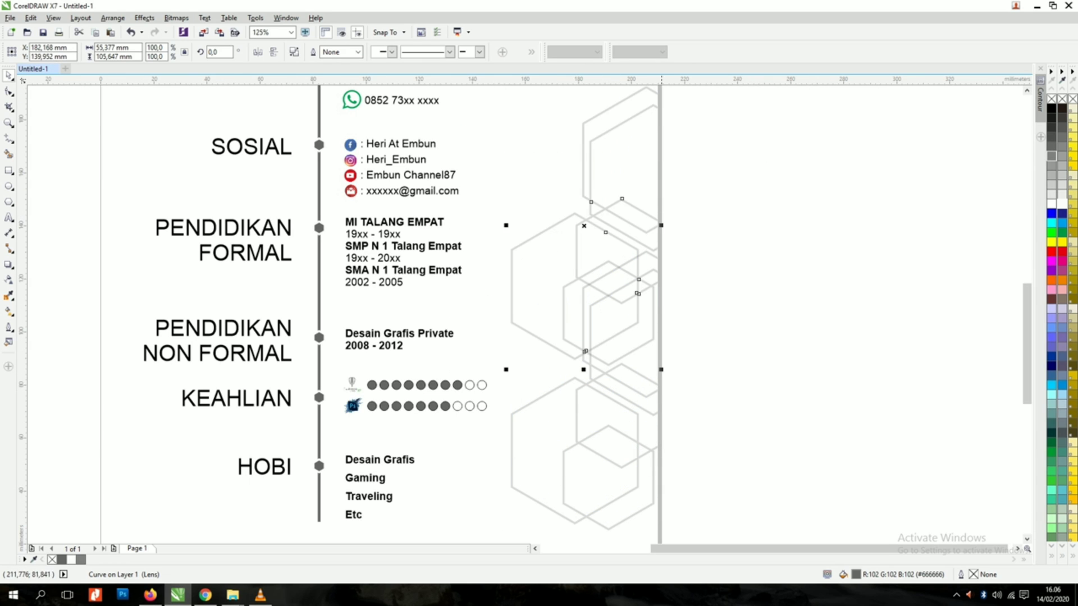
drag(506, 369, 553, 285)
click(694, 387)
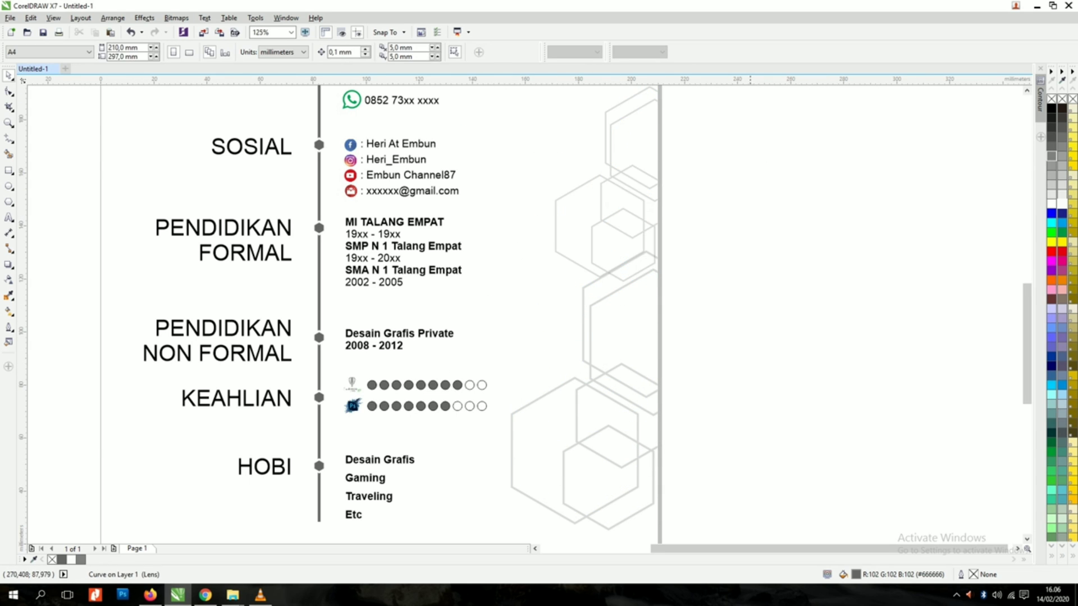
Step: Nudge both hexagon decorations slightly downward together
scroll(697, 395, down, 1)
drag(716, 466, 599, 233)
scroll(651, 458, up, 1)
drag(629, 452, 629, 472)
click(732, 423)
scroll(733, 422, down, 1)
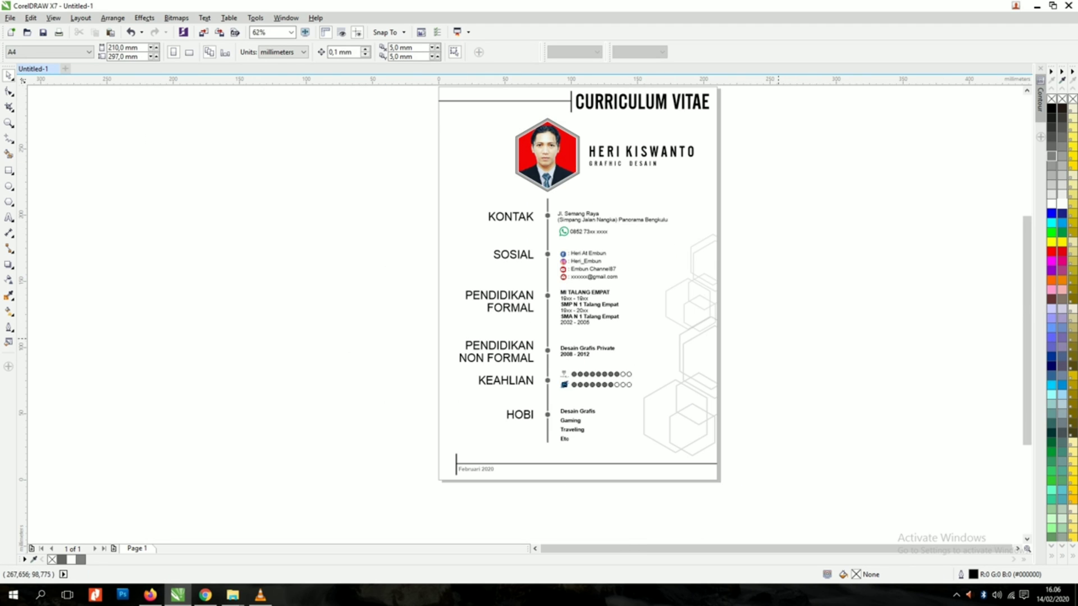
Step: Save the CV drawing as 'curicullum vita' in the Documents folder
scroll(753, 300, down, 1)
key(z)
drag(584, 184, 766, 389)
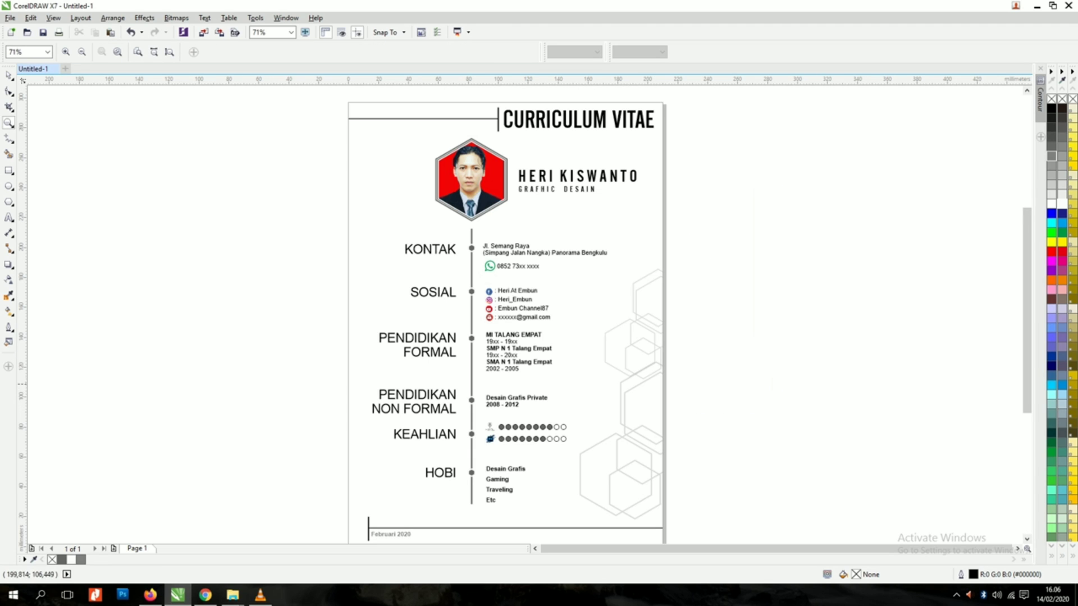
key(space)
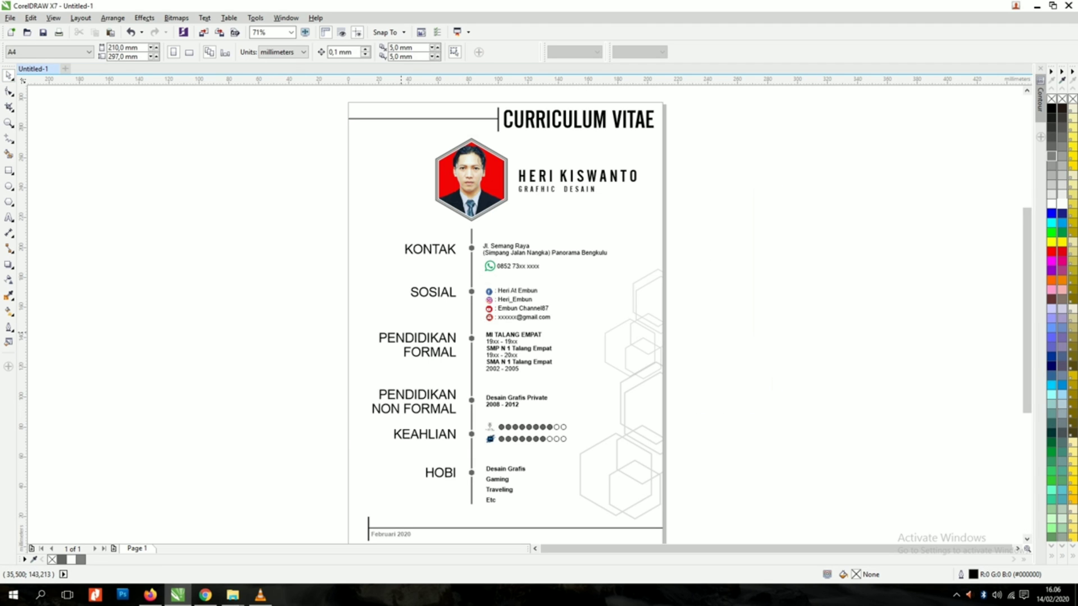
key(ctrl+s)
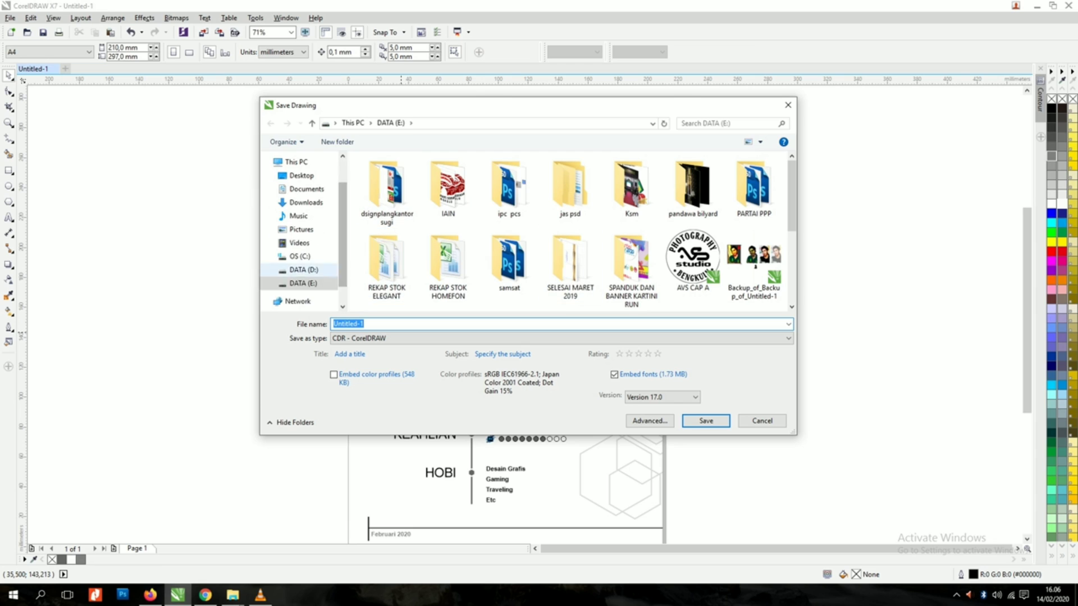
click(306, 190)
click(359, 324)
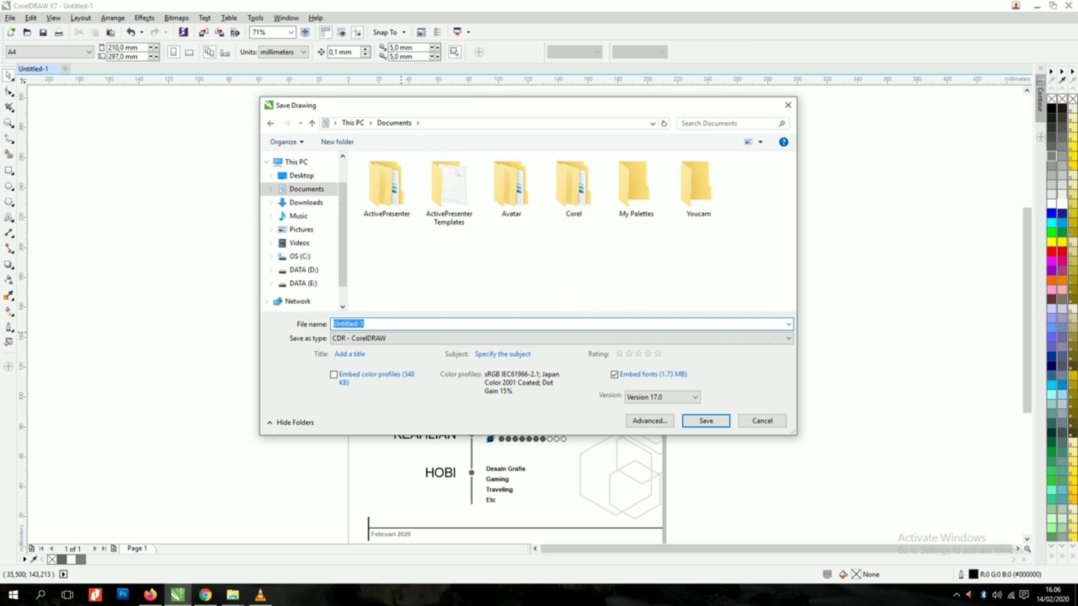
text(curicullum vitae)
key(Return)
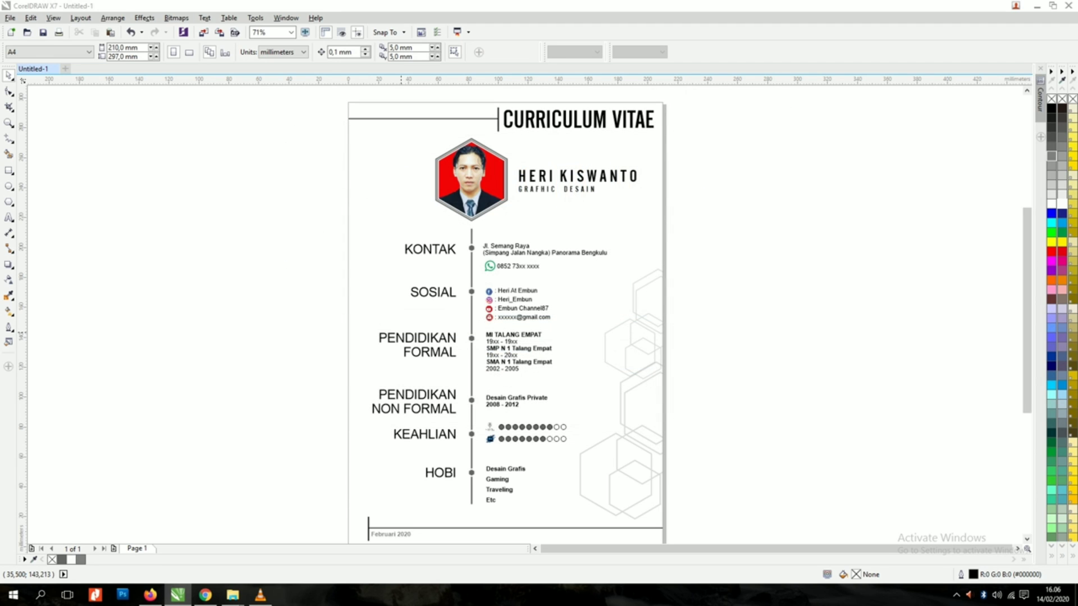